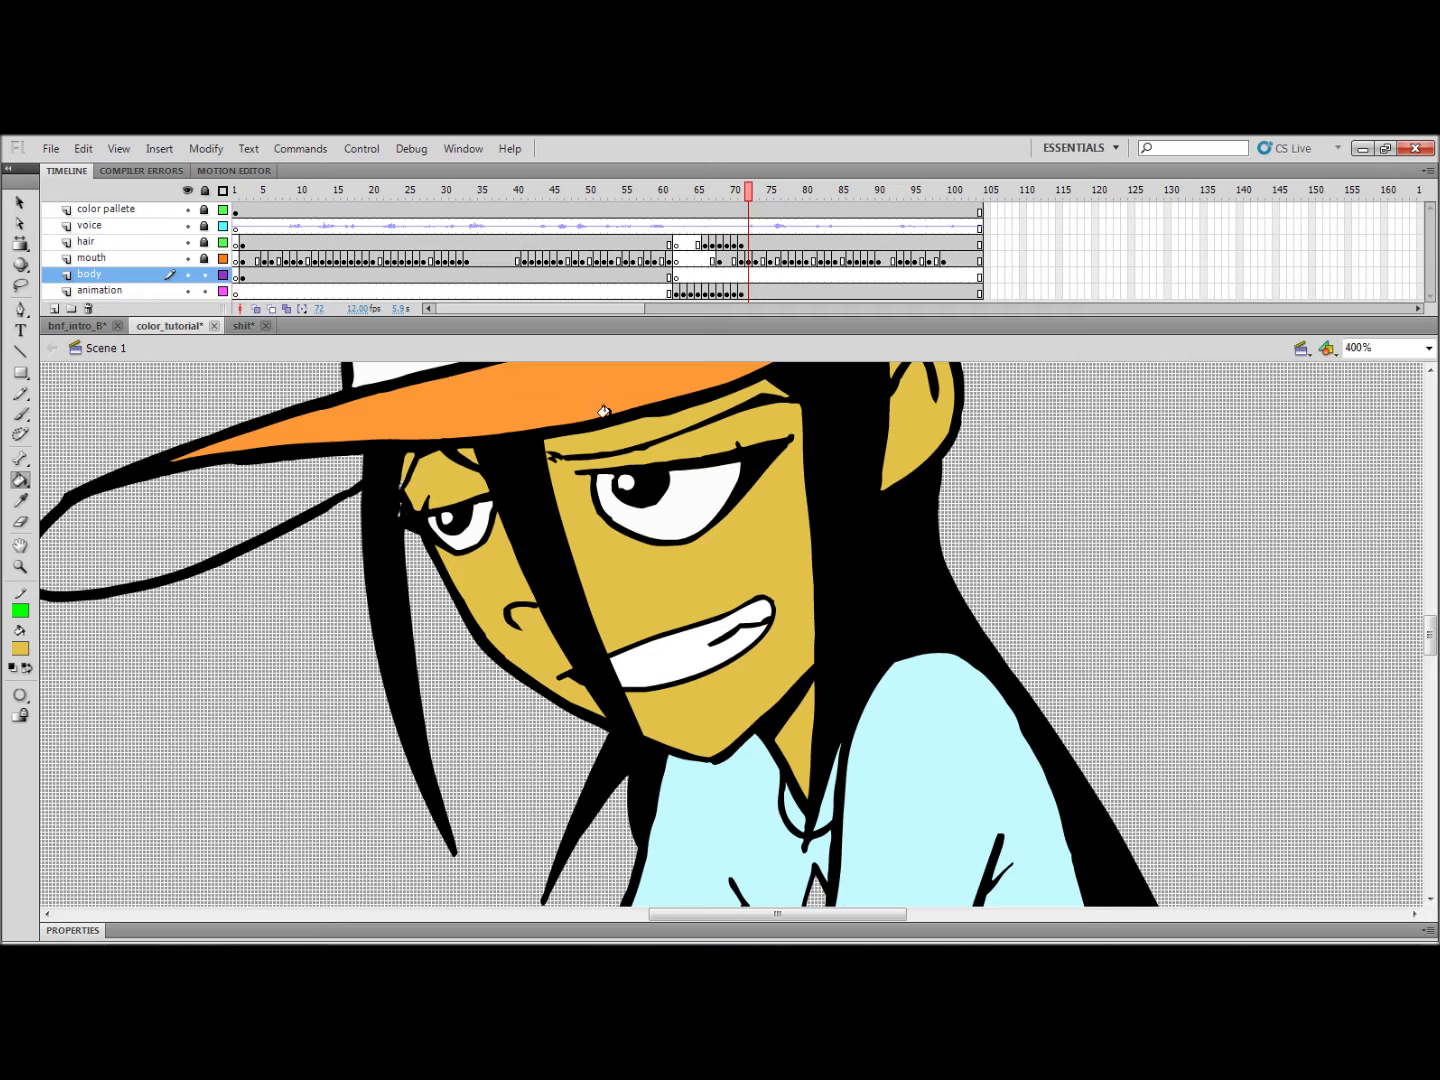
Step back frame by frame to frame 64 and zoom to 100% to see the whole stage.
key("comma")
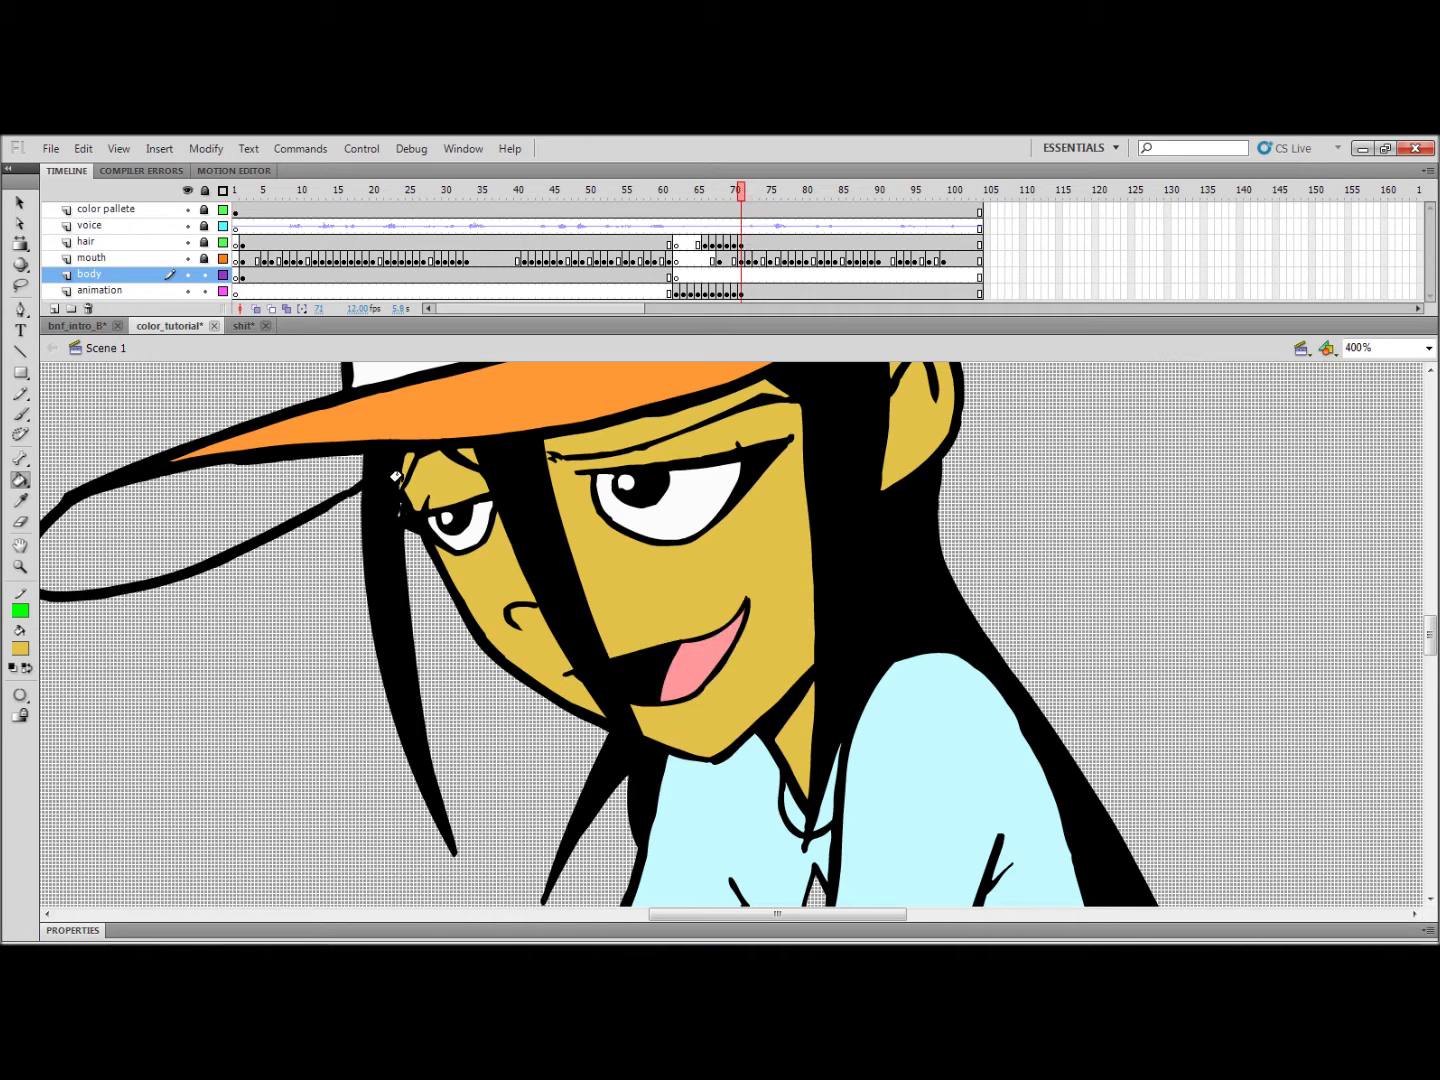
key("comma")
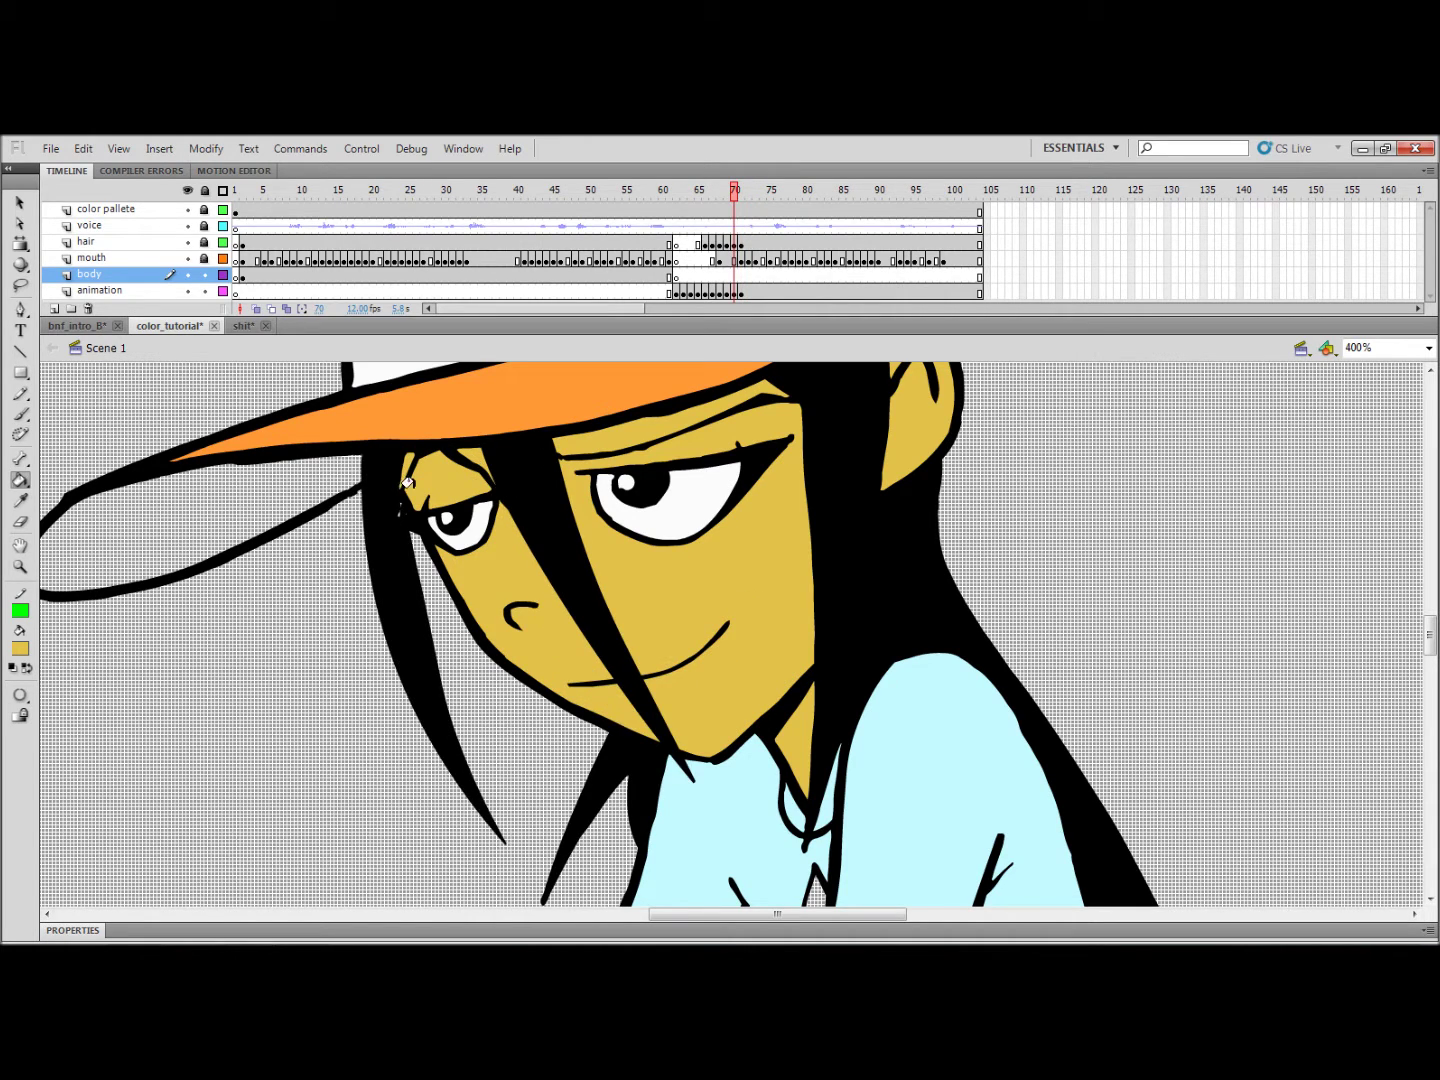
key("comma")
key("comma")
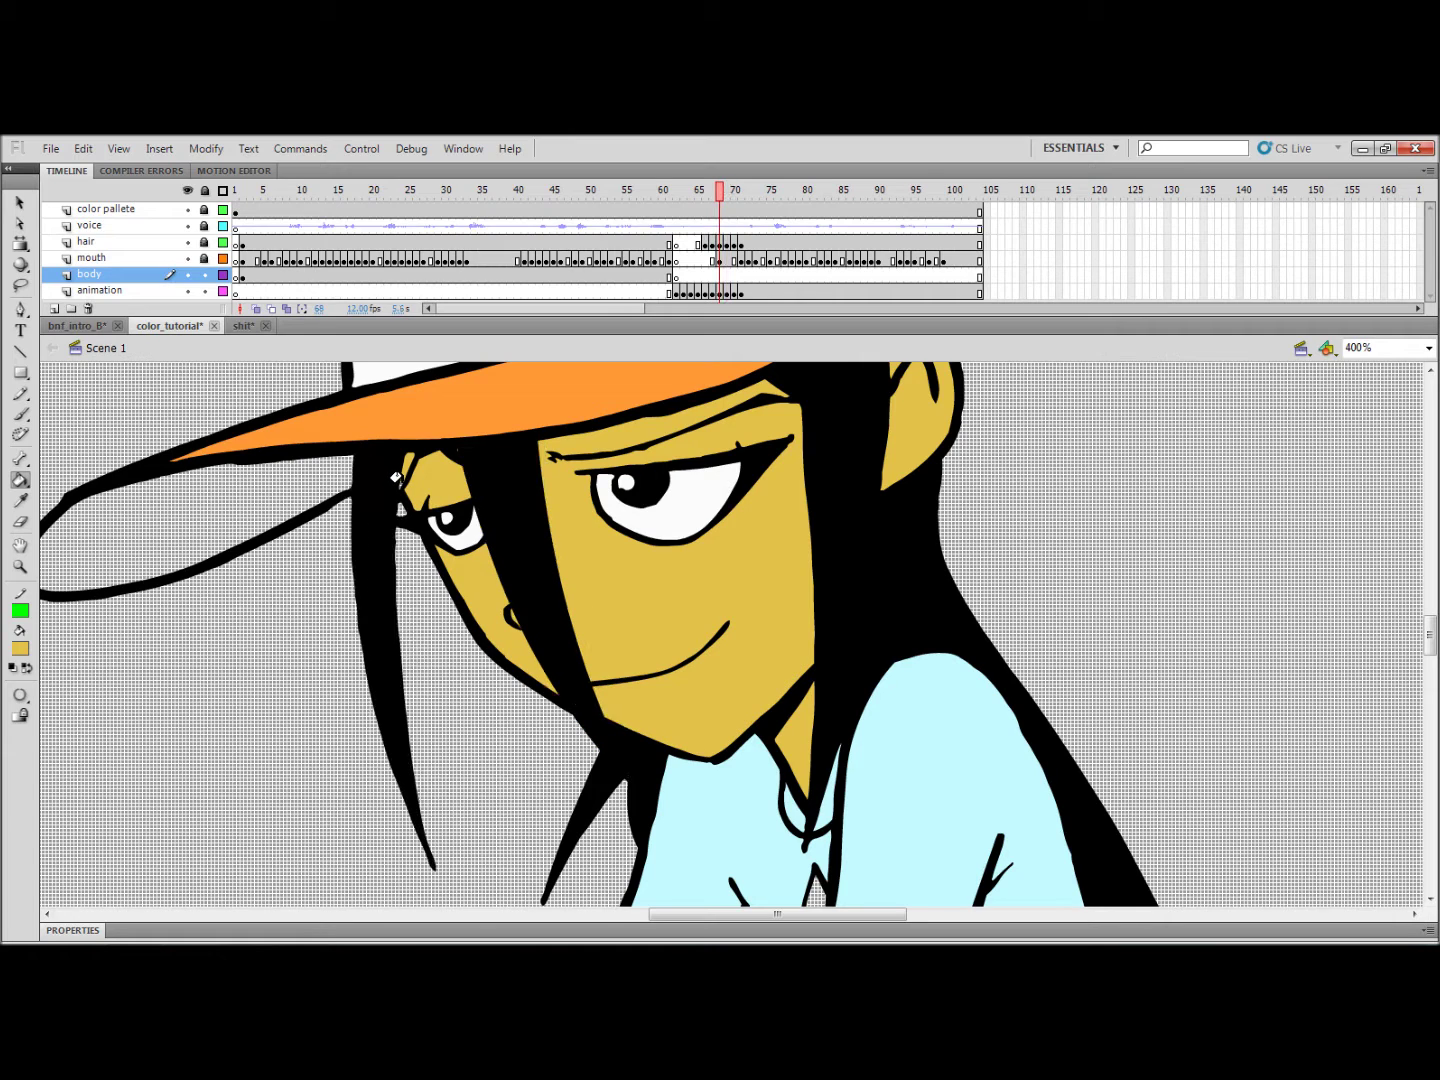
key("comma")
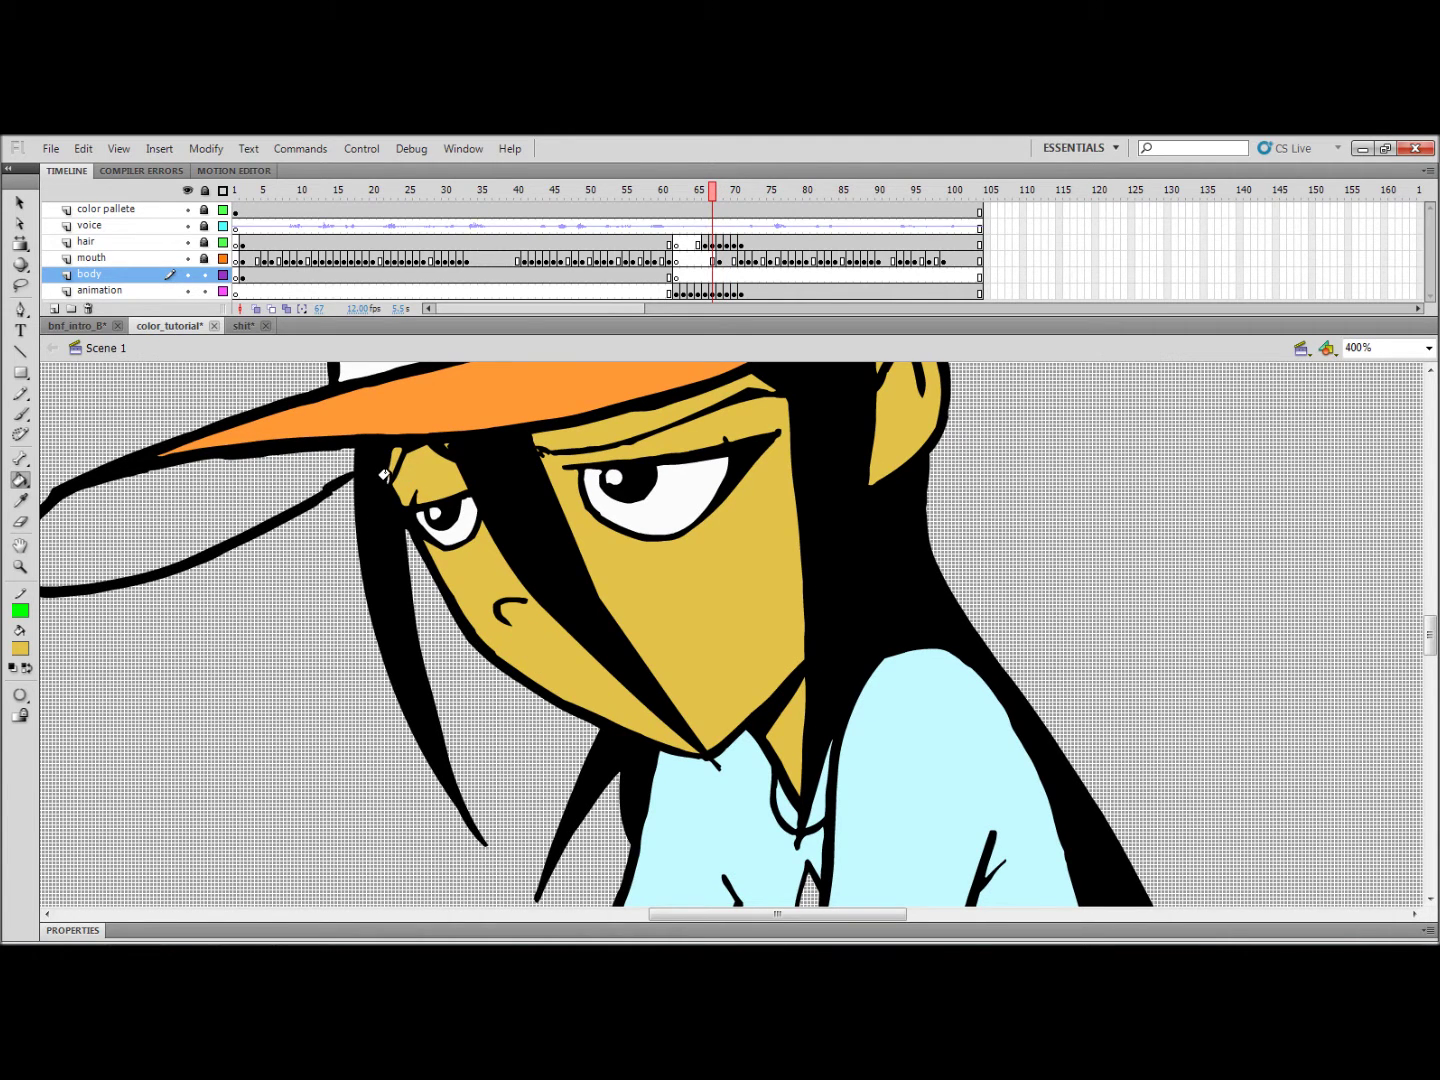
key("comma")
key("comma")
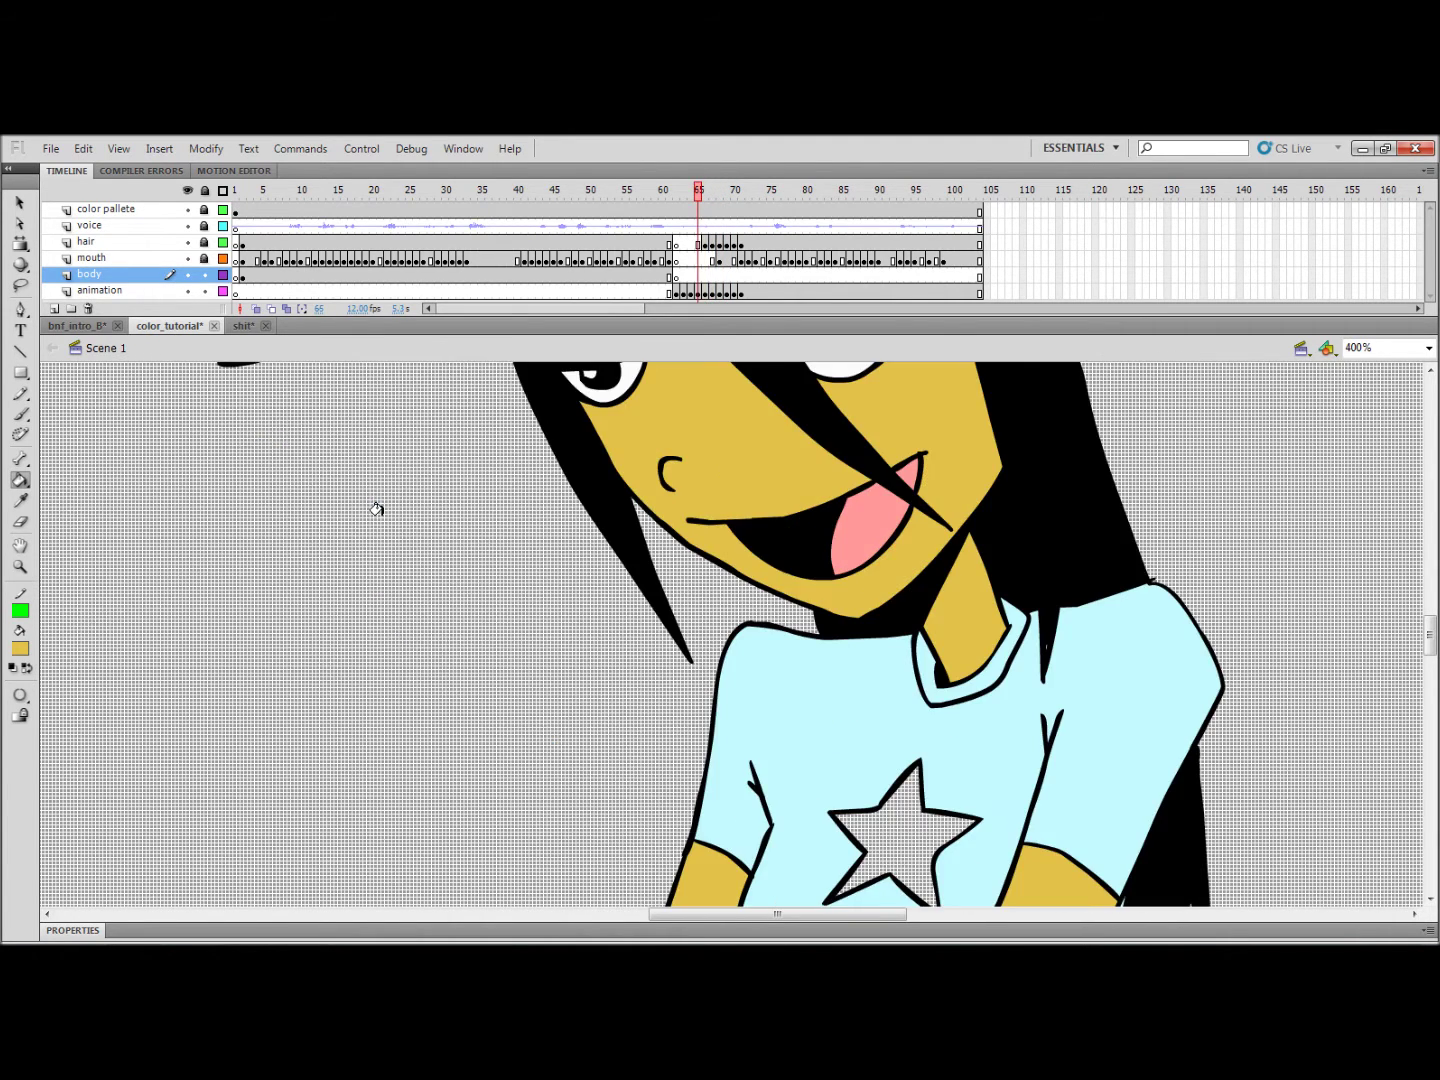
key("comma")
scroll(694, 750, "up", 3)
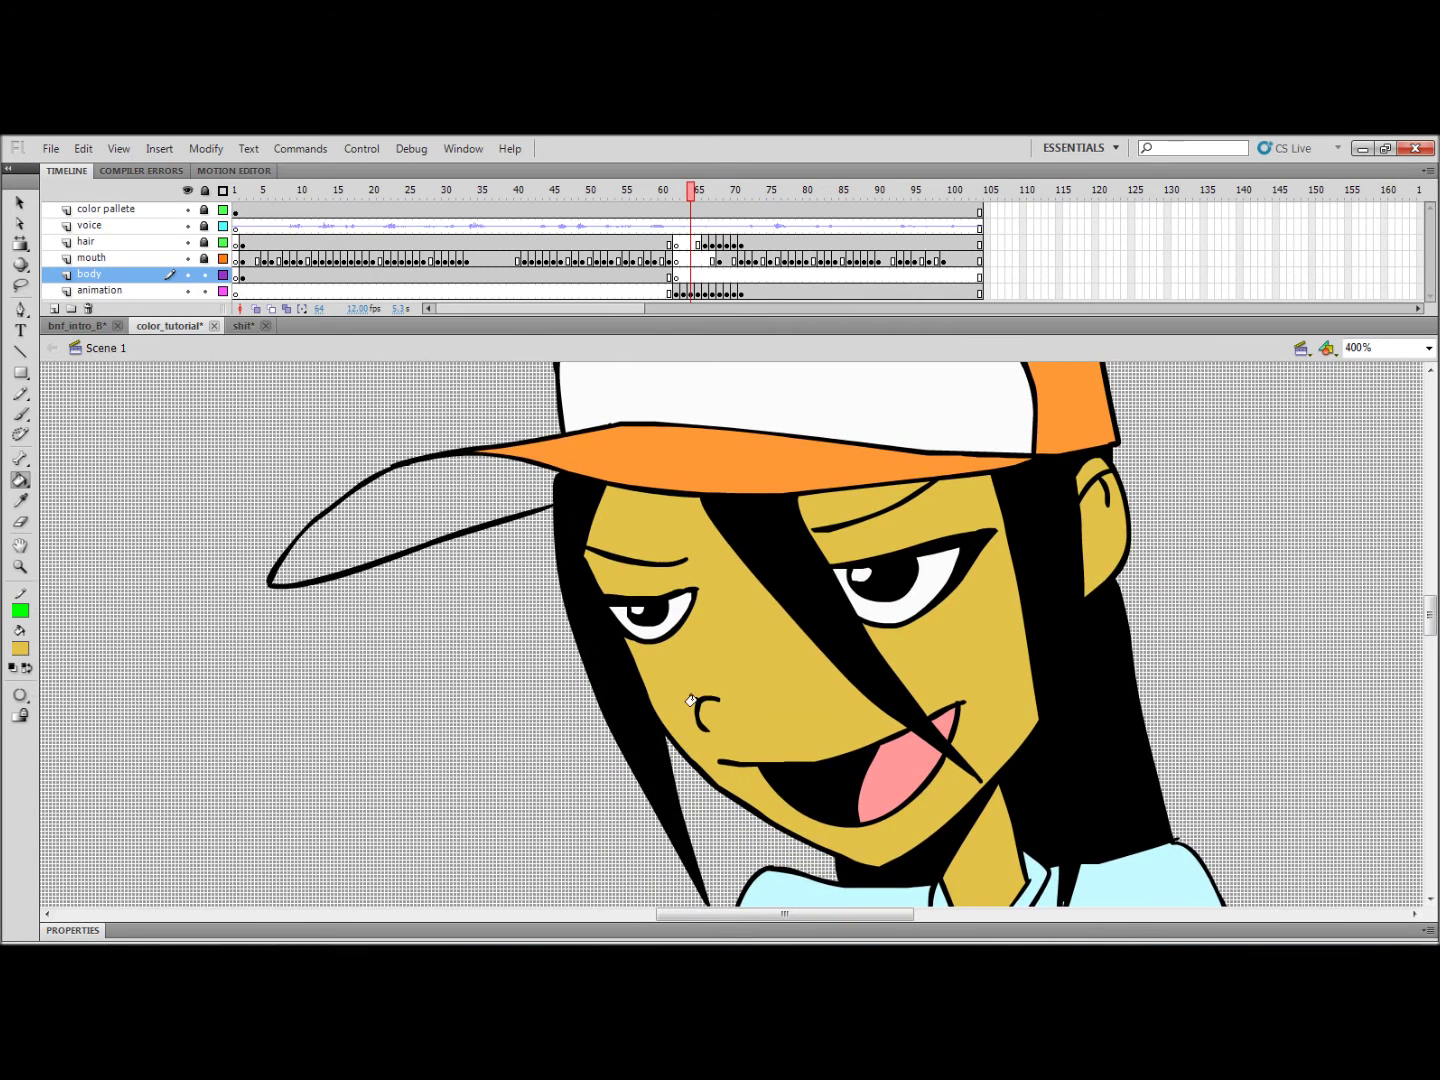
key("ctrl+1")
Go to frame 2, open the Fill Color swatches, and zoom in to 400%.
scroll(688, 697, "down", 1)
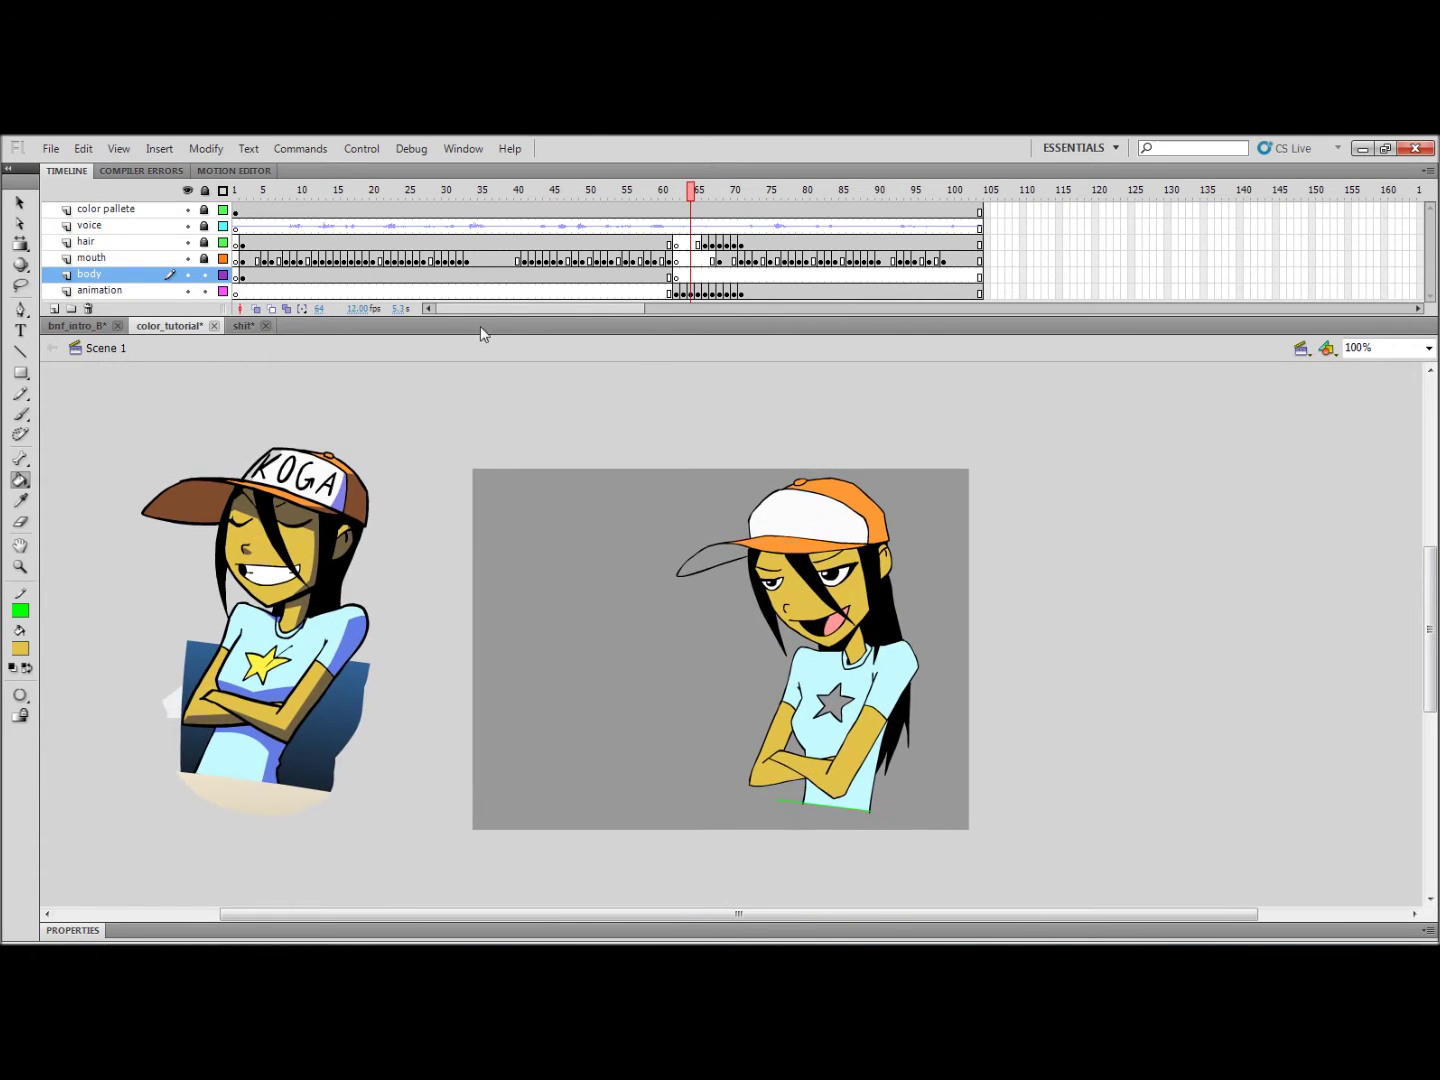
left_click(242, 192)
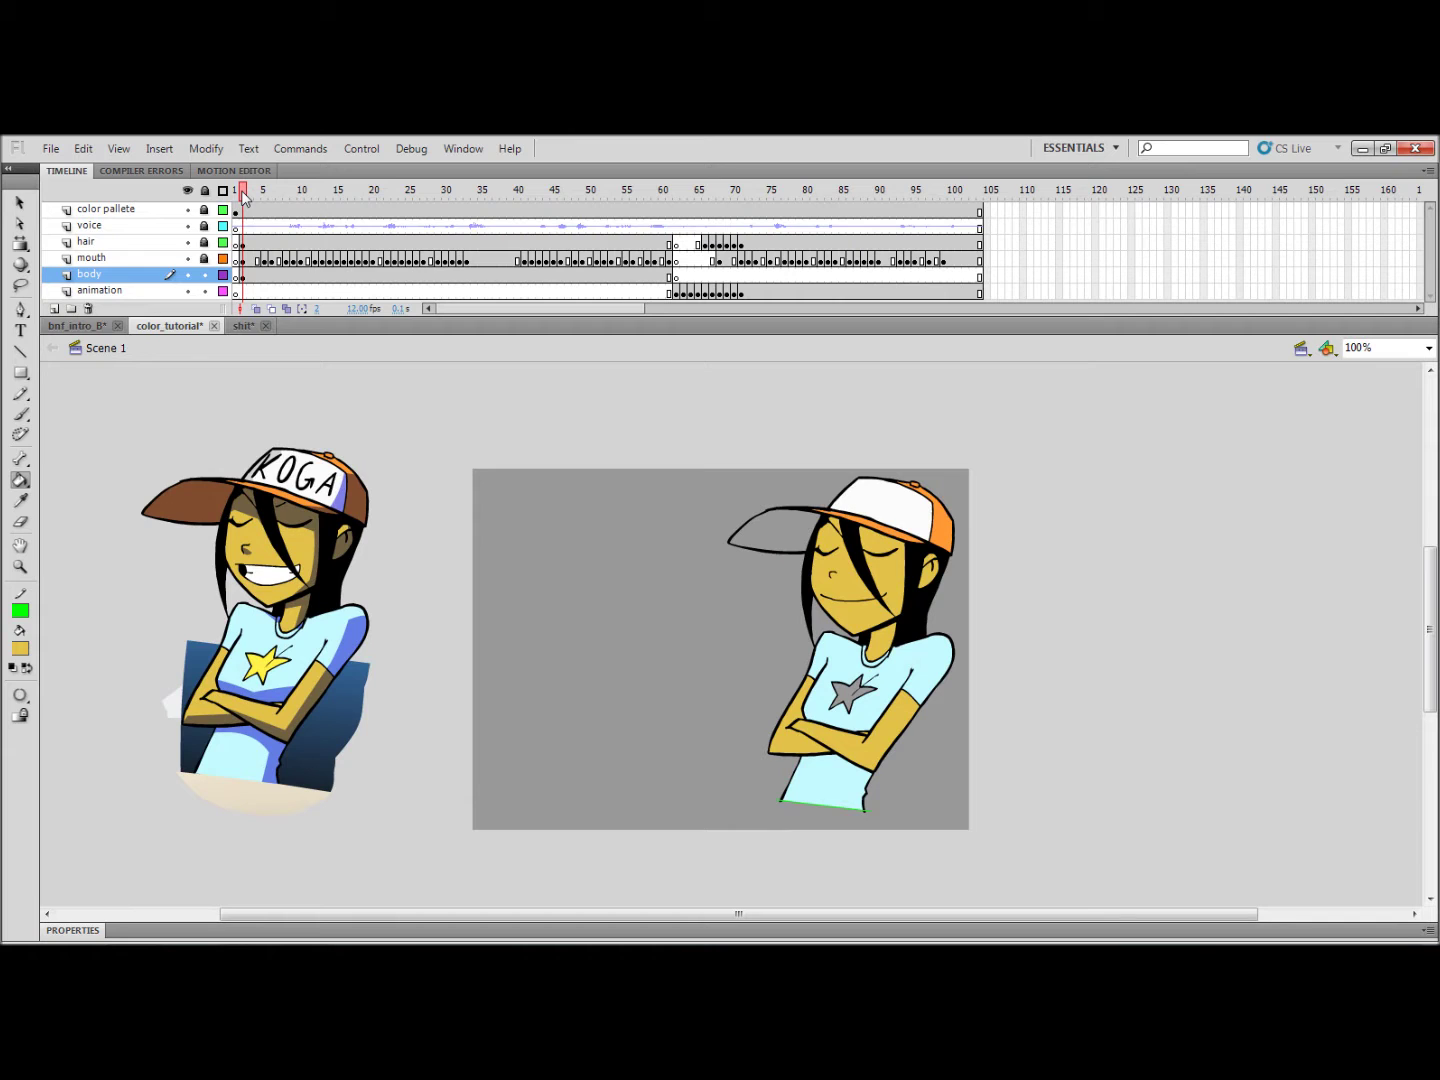
left_click(20, 648)
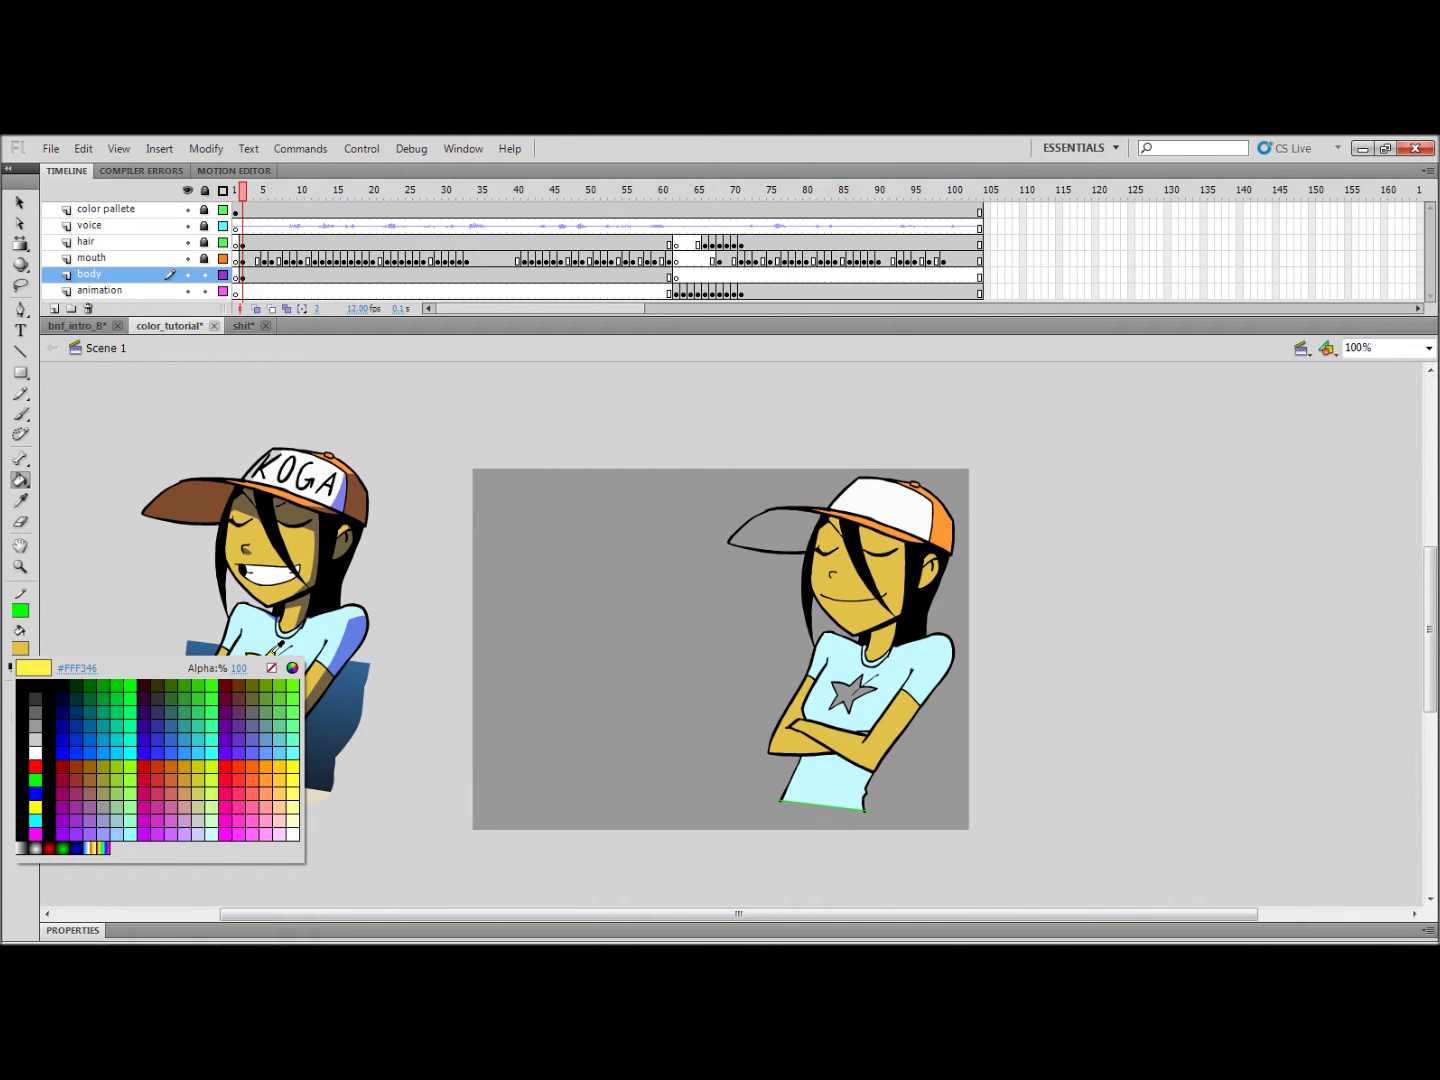
key("ctrl+4")
Sample the reference star's yellow as the fill colour and zoom out on the figure.
left_click(517, 505)
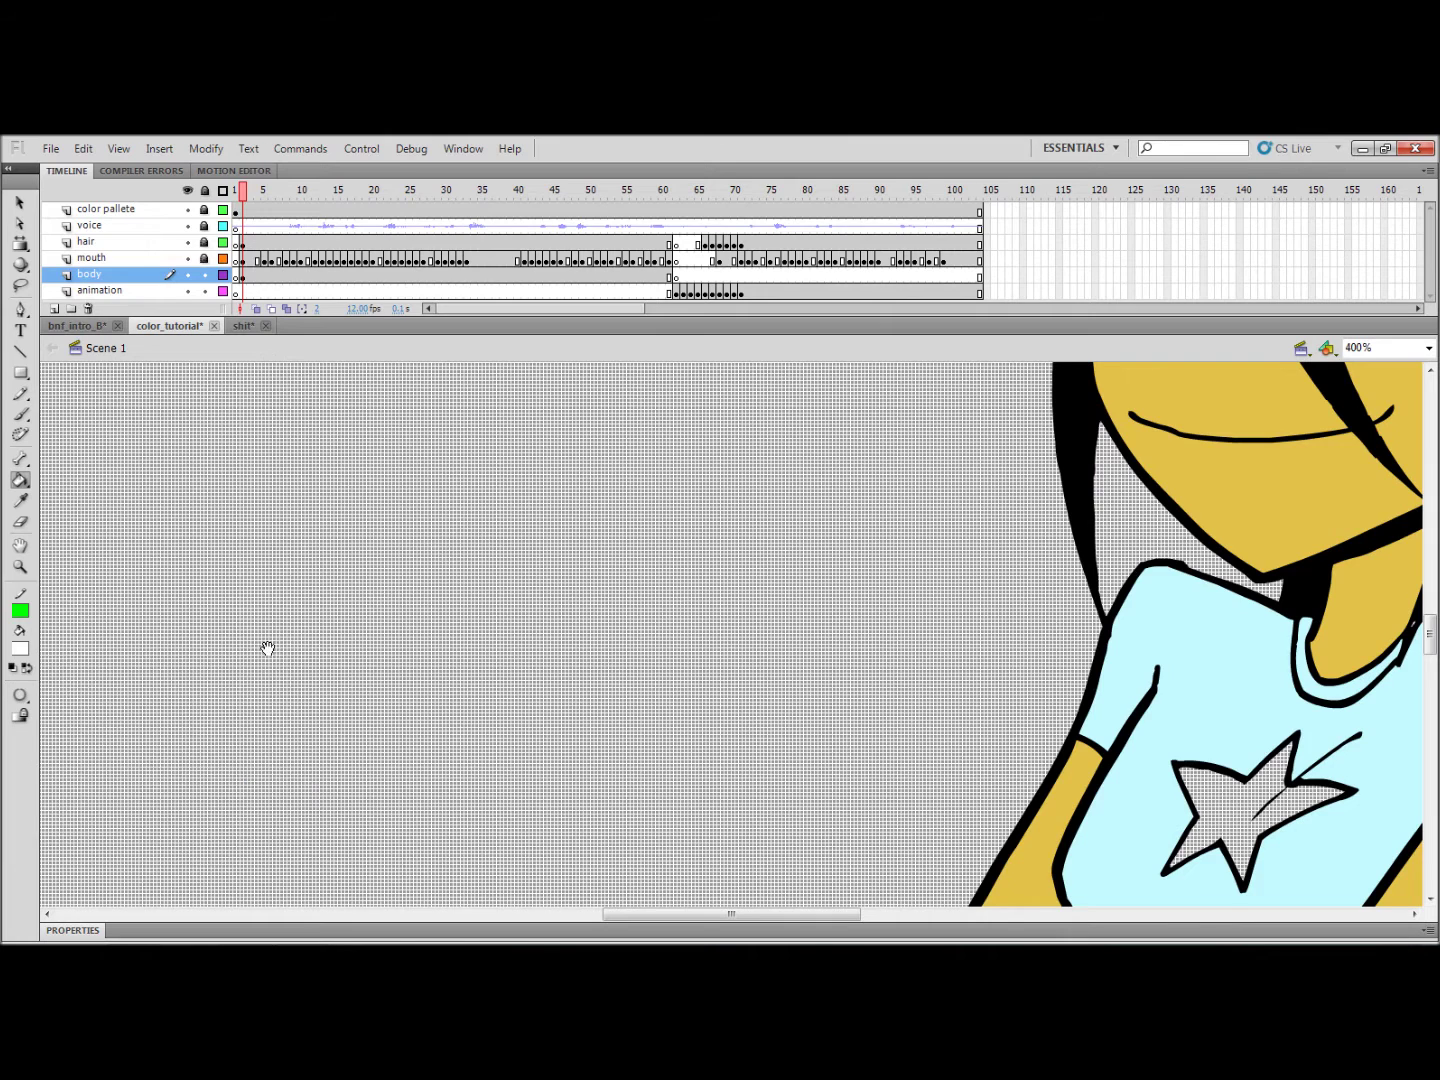
scroll(267, 652, "left", 10)
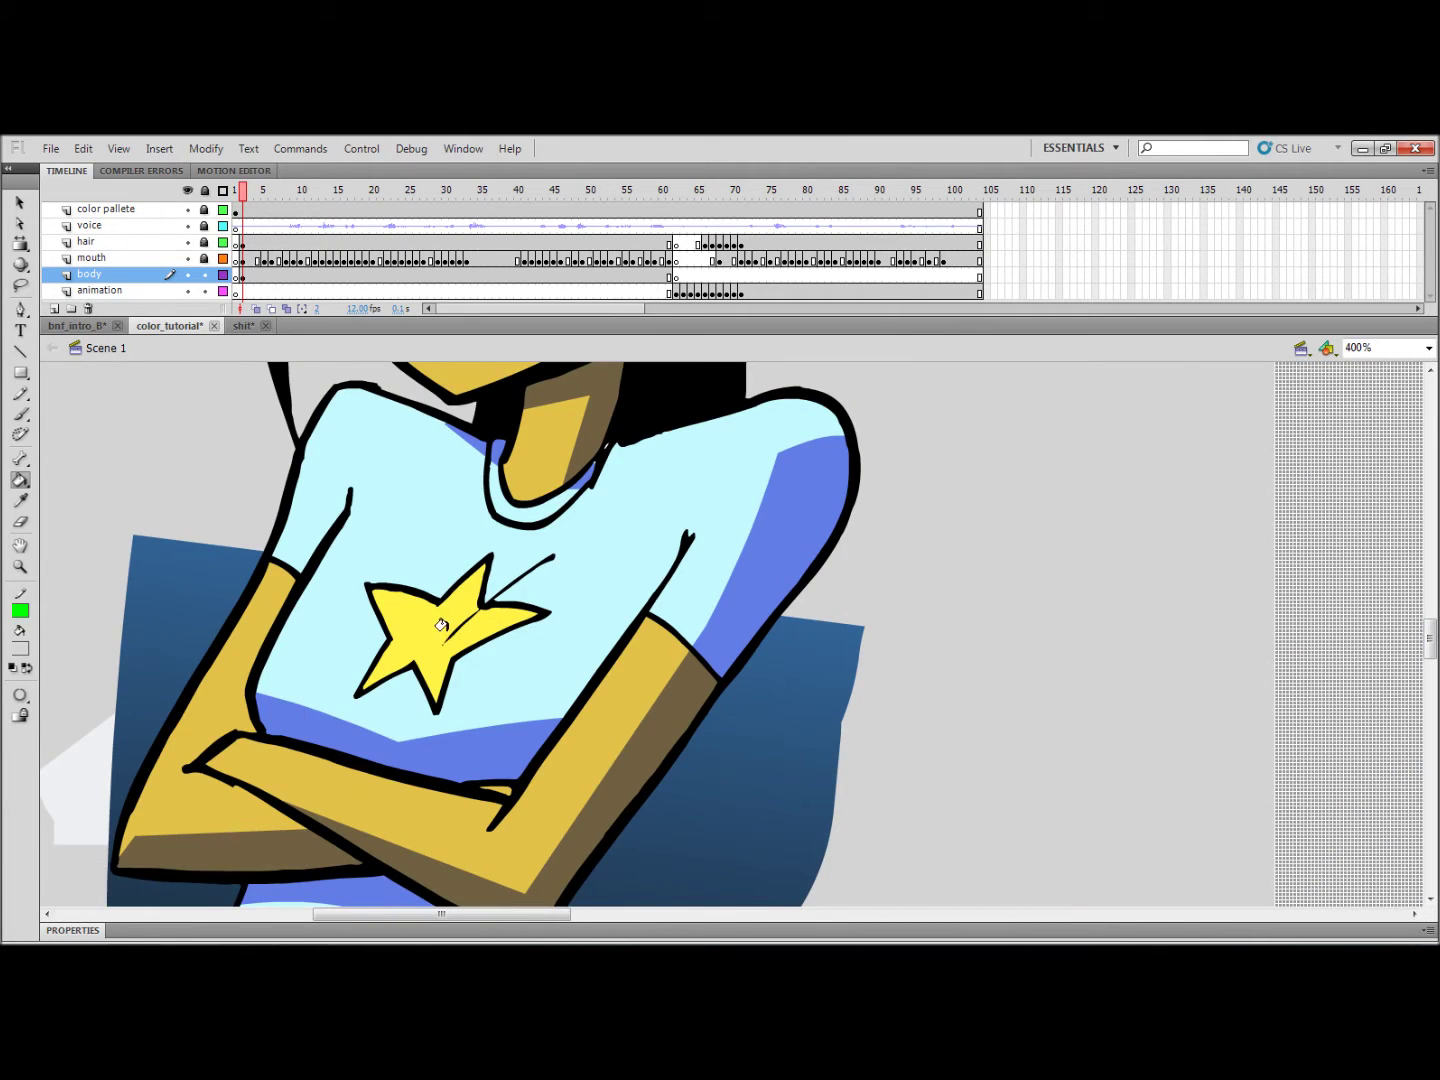
left_click(19, 649)
left_click(402, 627)
scroll(415, 627, "right", 10)
key("ctrl+minus")
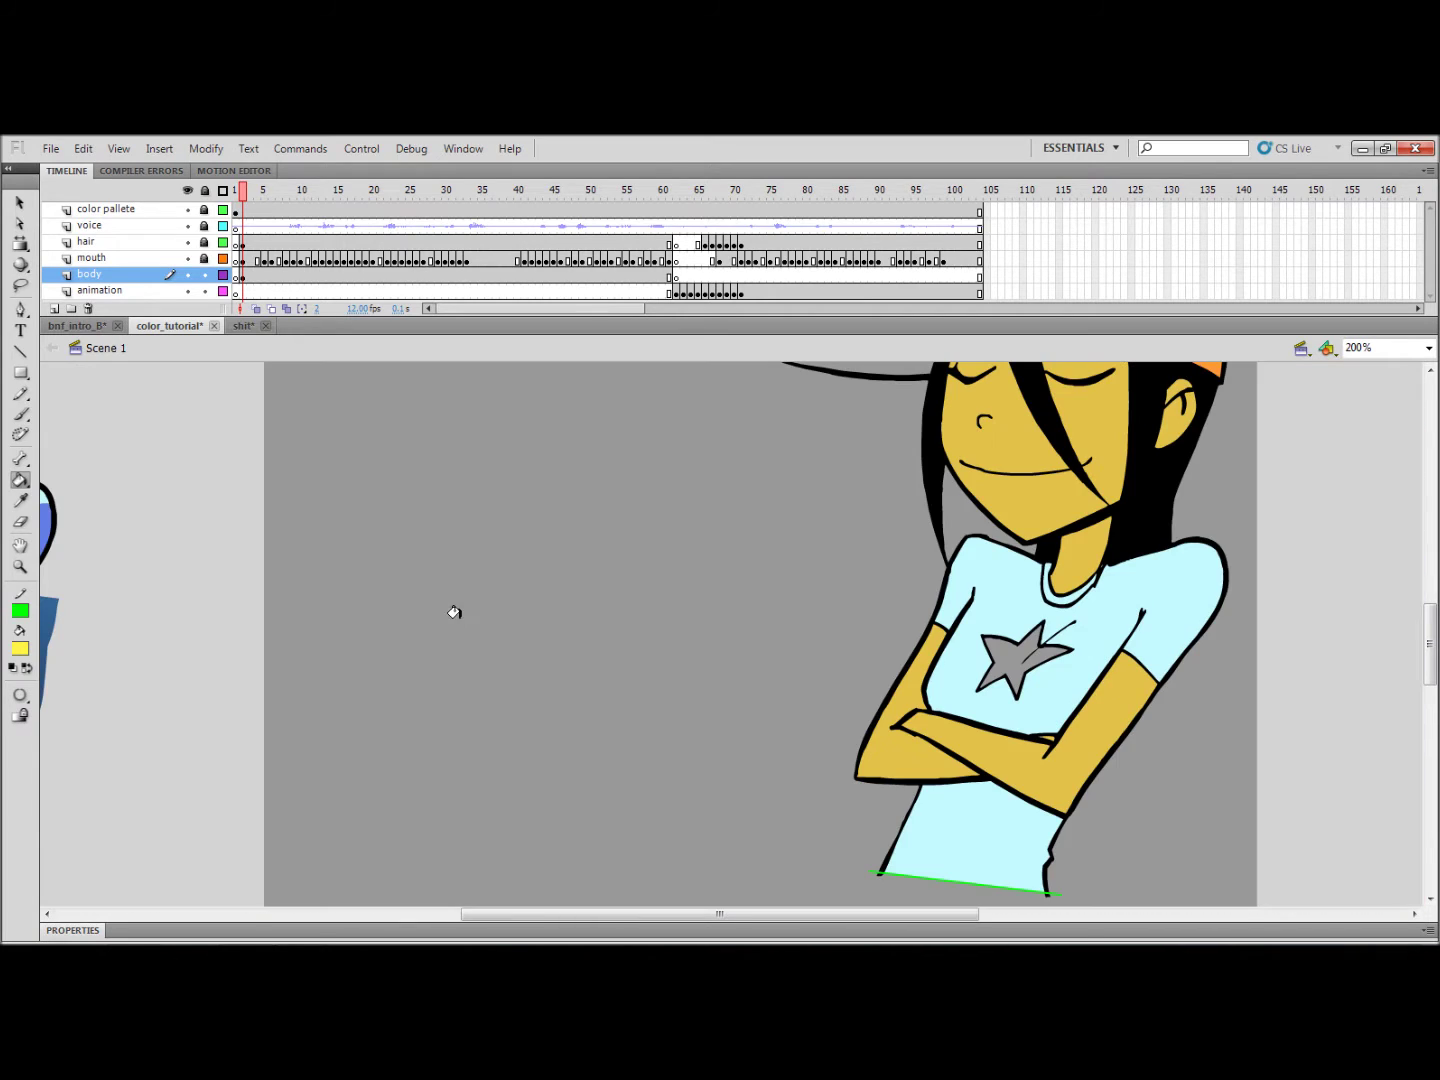
Paint the shirt star yellow on frame 2 and on frames 62 through 66.
left_click_drag(1003, 662, 594, 727)
left_click(596, 724)
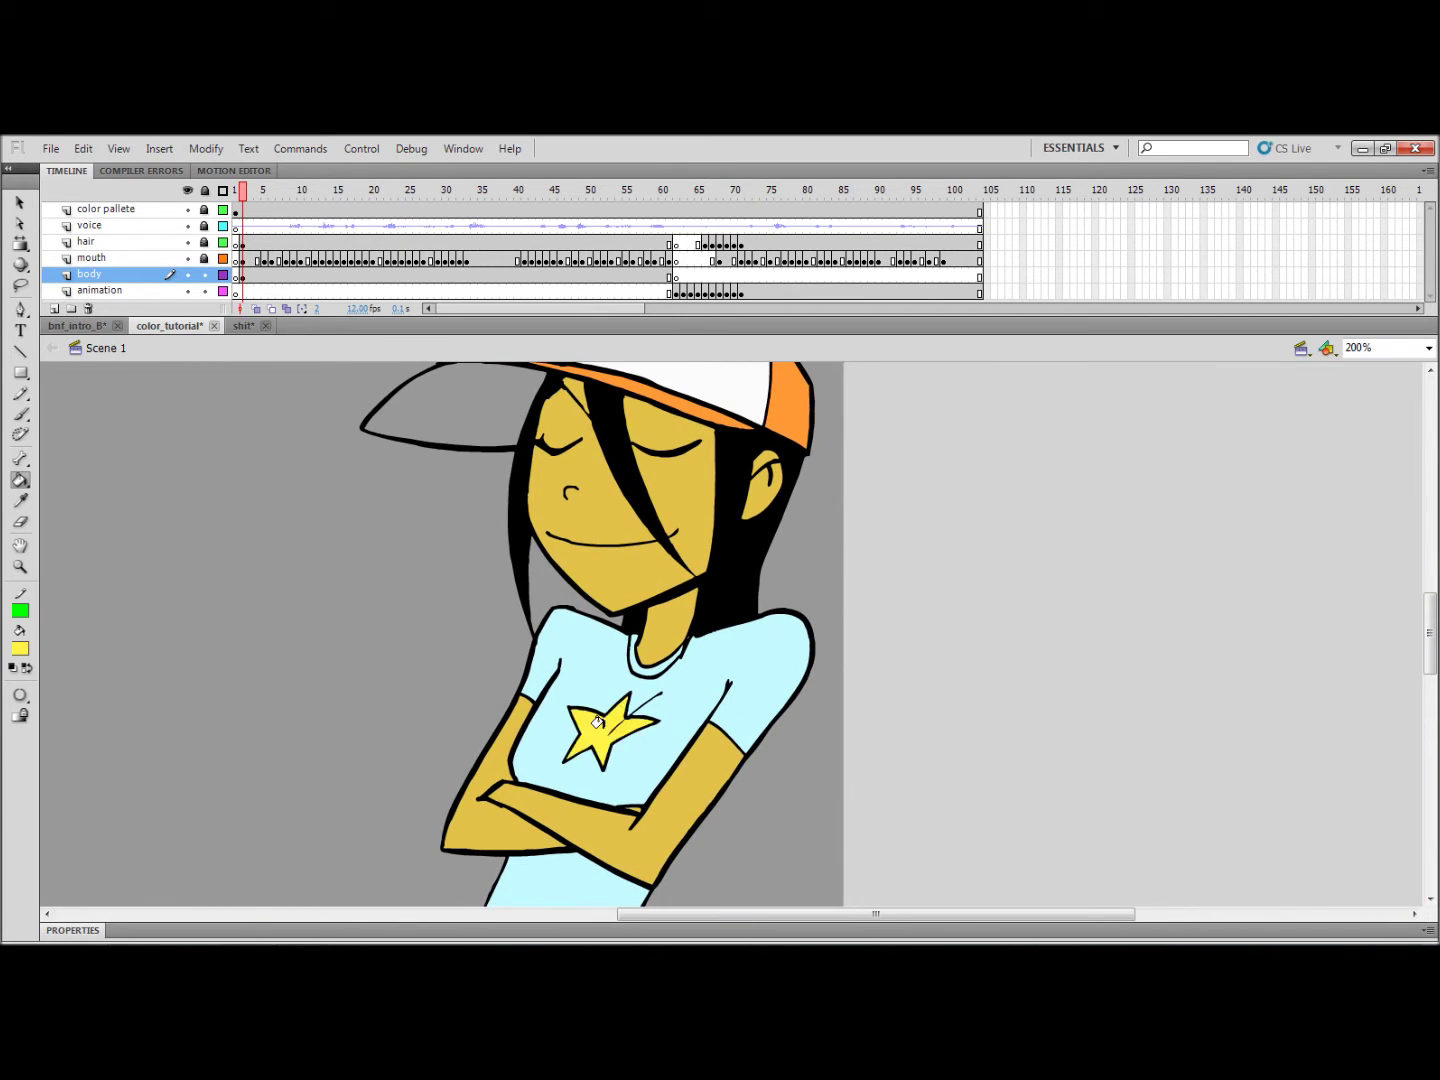
left_click(676, 195)
left_click(596, 708)
key("period")
left_click(592, 730)
key("period")
left_click(598, 745)
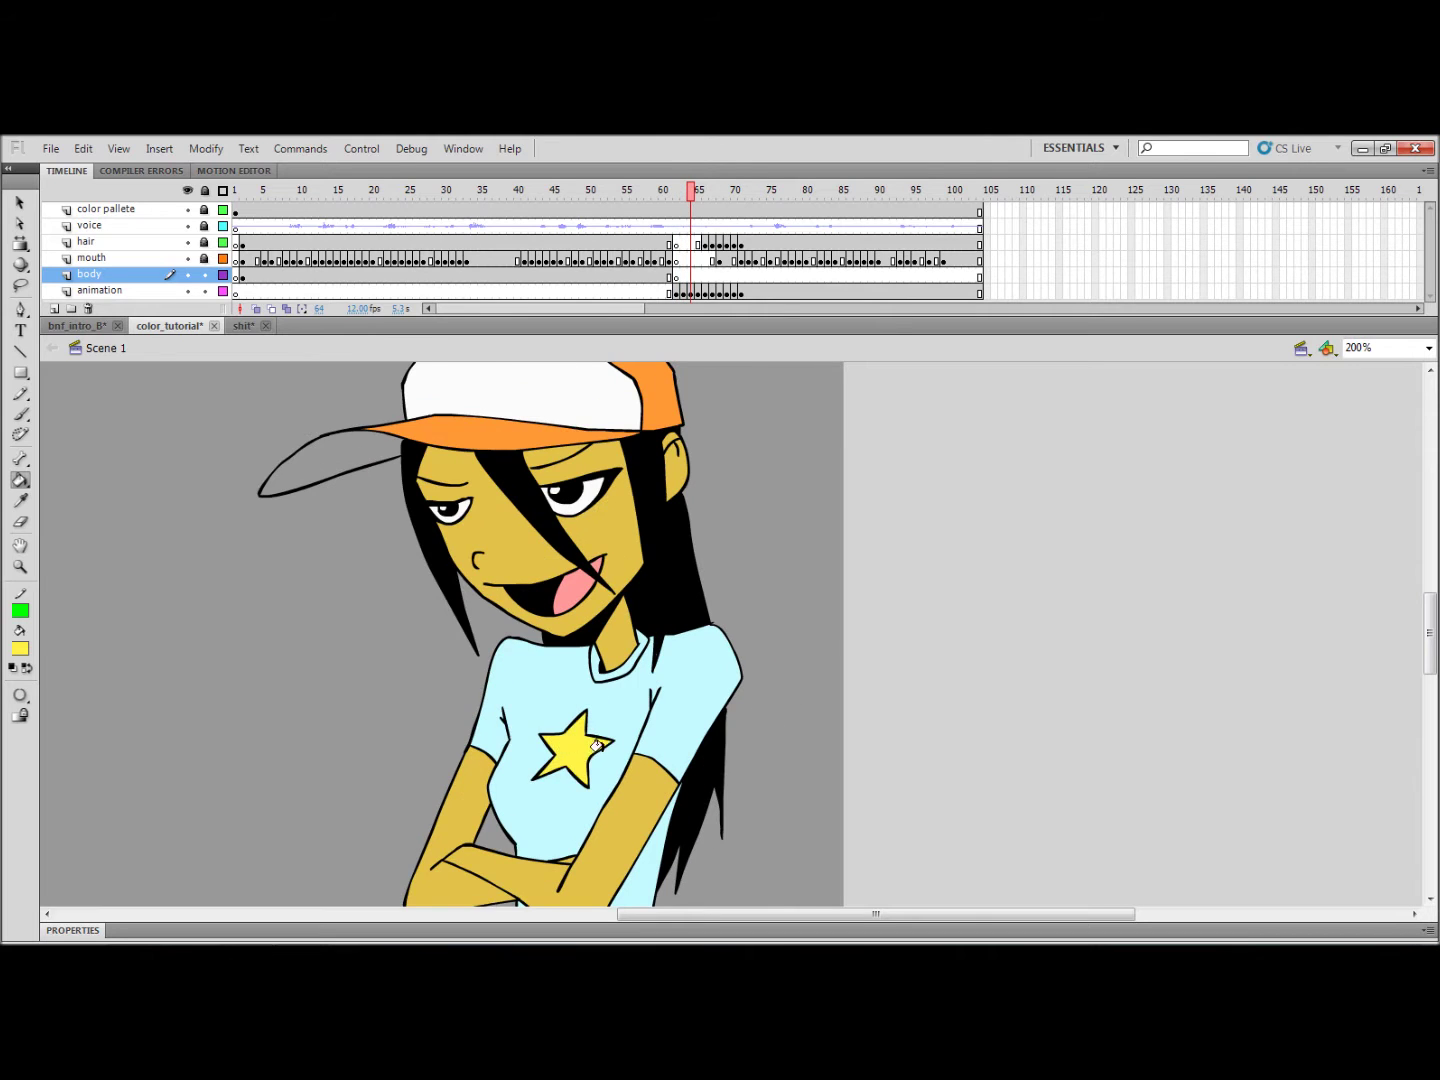
key("period")
left_click(575, 762)
key("period")
left_click(497, 806)
Paint the shirt star yellow on frames 68 through 73, then reframe the whole character.
key("period")
key("period")
left_click(615, 630)
key("period")
left_click(626, 644)
key("period")
left_click(620, 620)
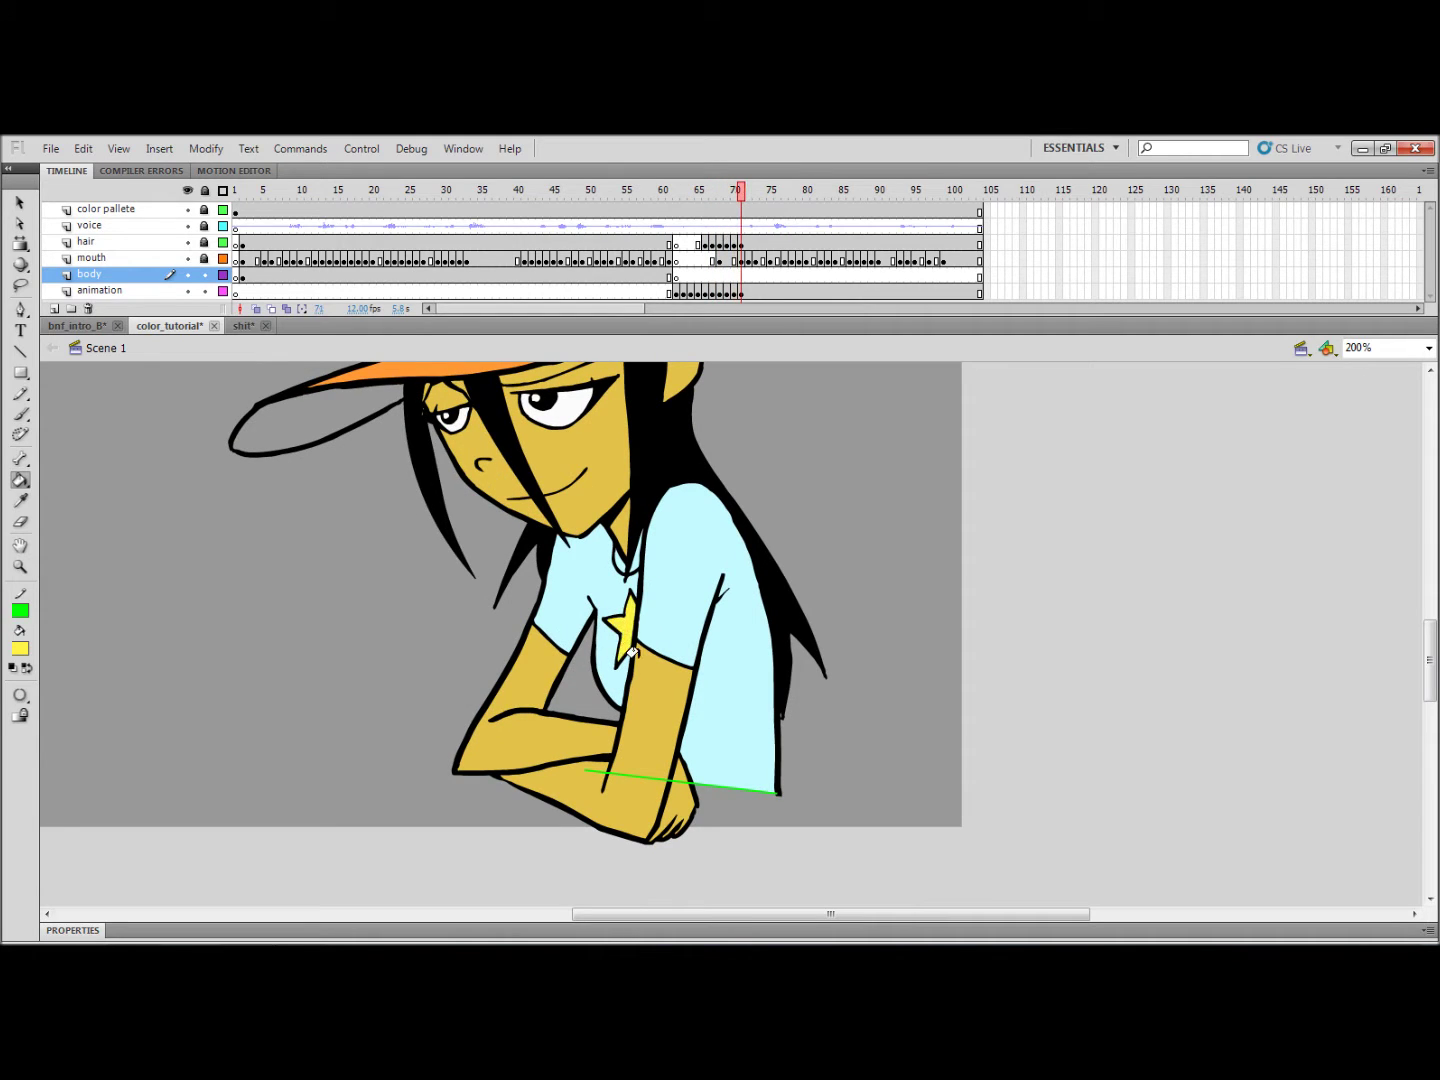
key("period")
left_click(628, 645)
key("period")
left_click(622, 628)
key("period")
key("comma")
key("comma")
key("comma")
key("comma")
key("comma")
key("comma")
key("comma")
key("comma")
key("comma")
key("comma")
key("comma")
key("comma")
key("comma")
key("comma")
key("comma")
key("comma")
key("comma")
key("comma")
key("comma")
key("comma")
key("comma")
key("comma")
key("comma")
key("comma")
key("comma")
key("comma")
key("comma")
key("comma")
key("comma")
key("comma")
key("comma")
key("comma")
key("comma")
key("comma")
key("comma")
key("comma")
key("comma")
key("comma")
key("comma")
key("comma")
left_click_drag(734, 410, 678, 699)
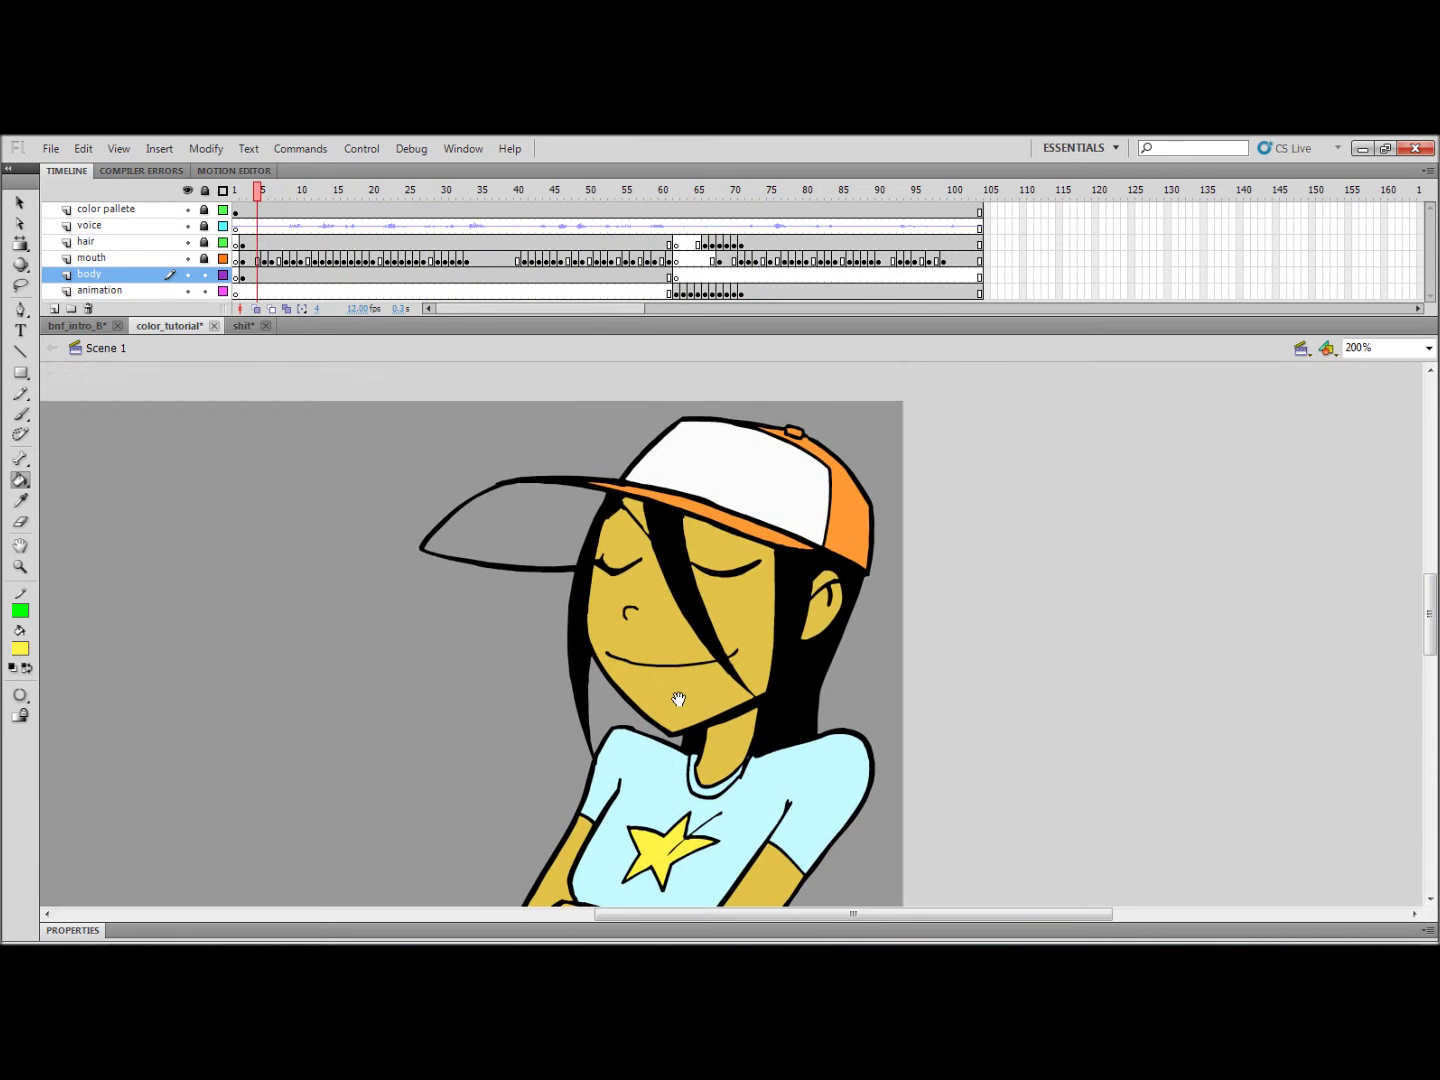
key("ctrl+minus")
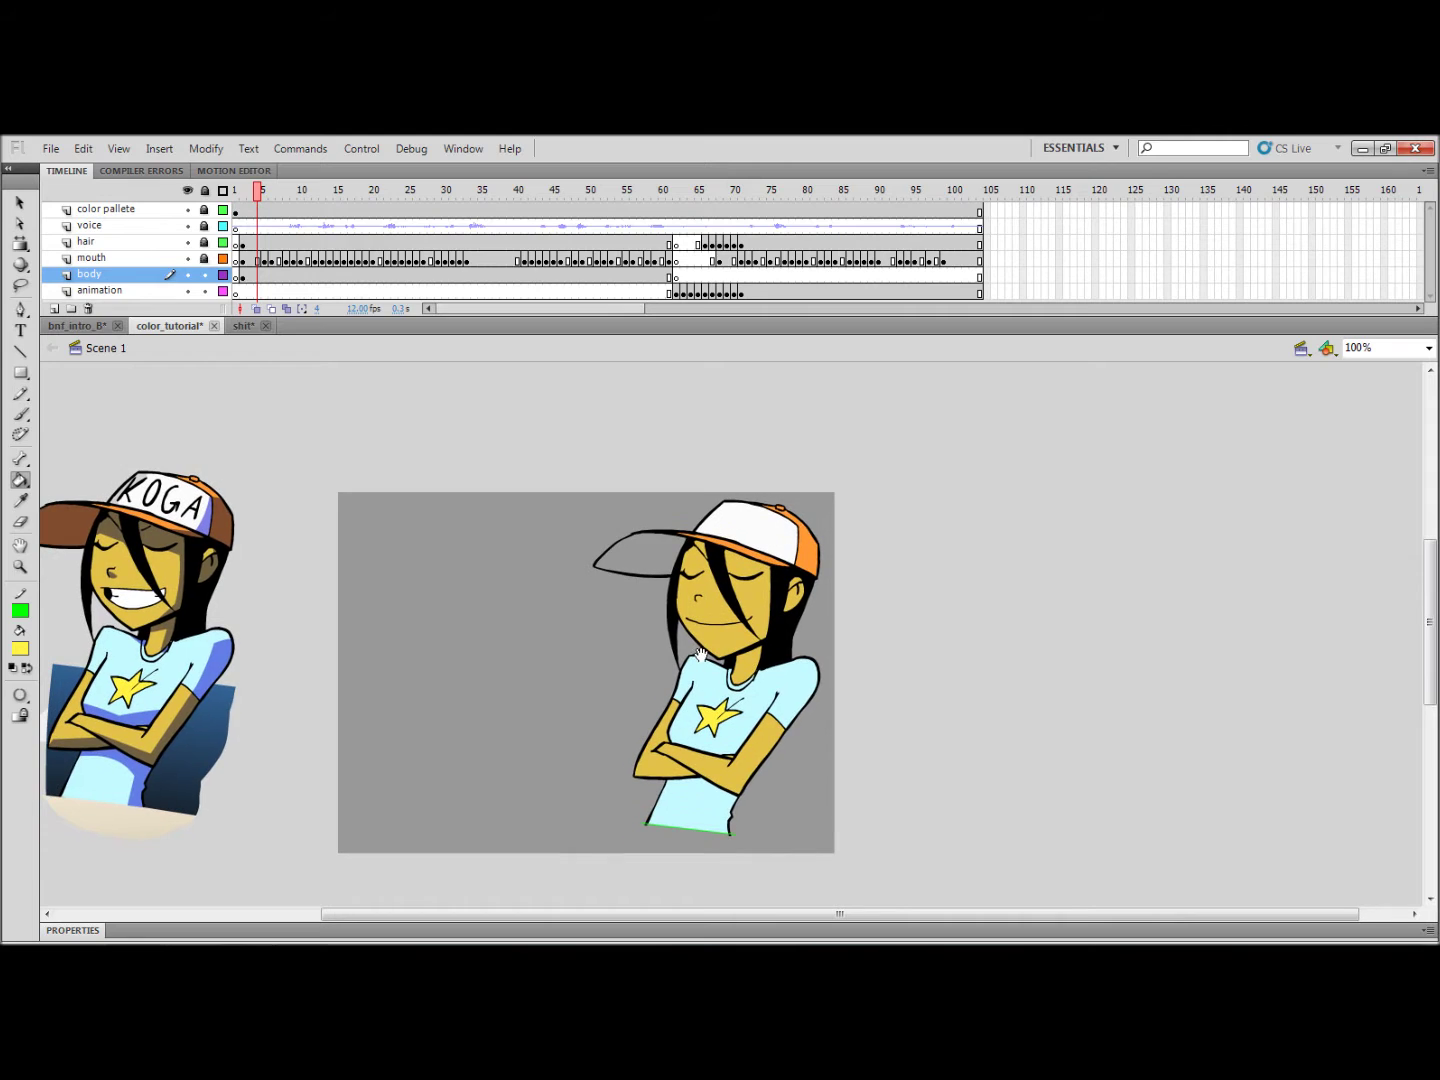
Play the animation from frame 2, scrub back to about frame 69, and replay to the end.
left_click(242, 191)
key("Return")
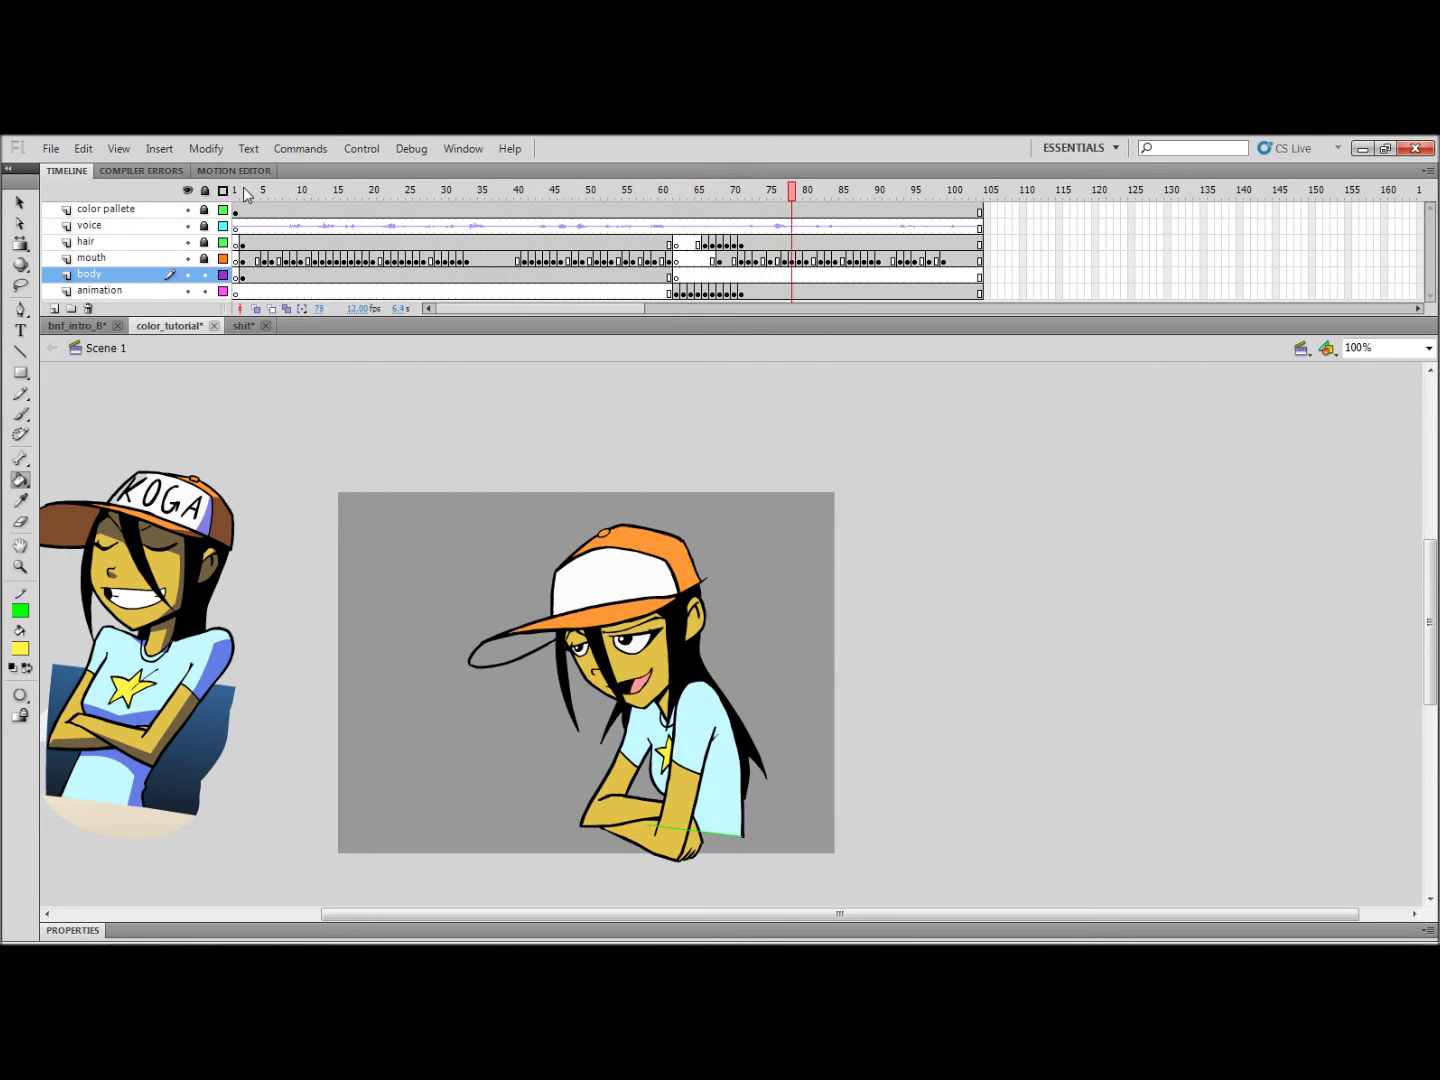
key("Return")
left_click_drag(769, 192, 681, 196)
key("Return")
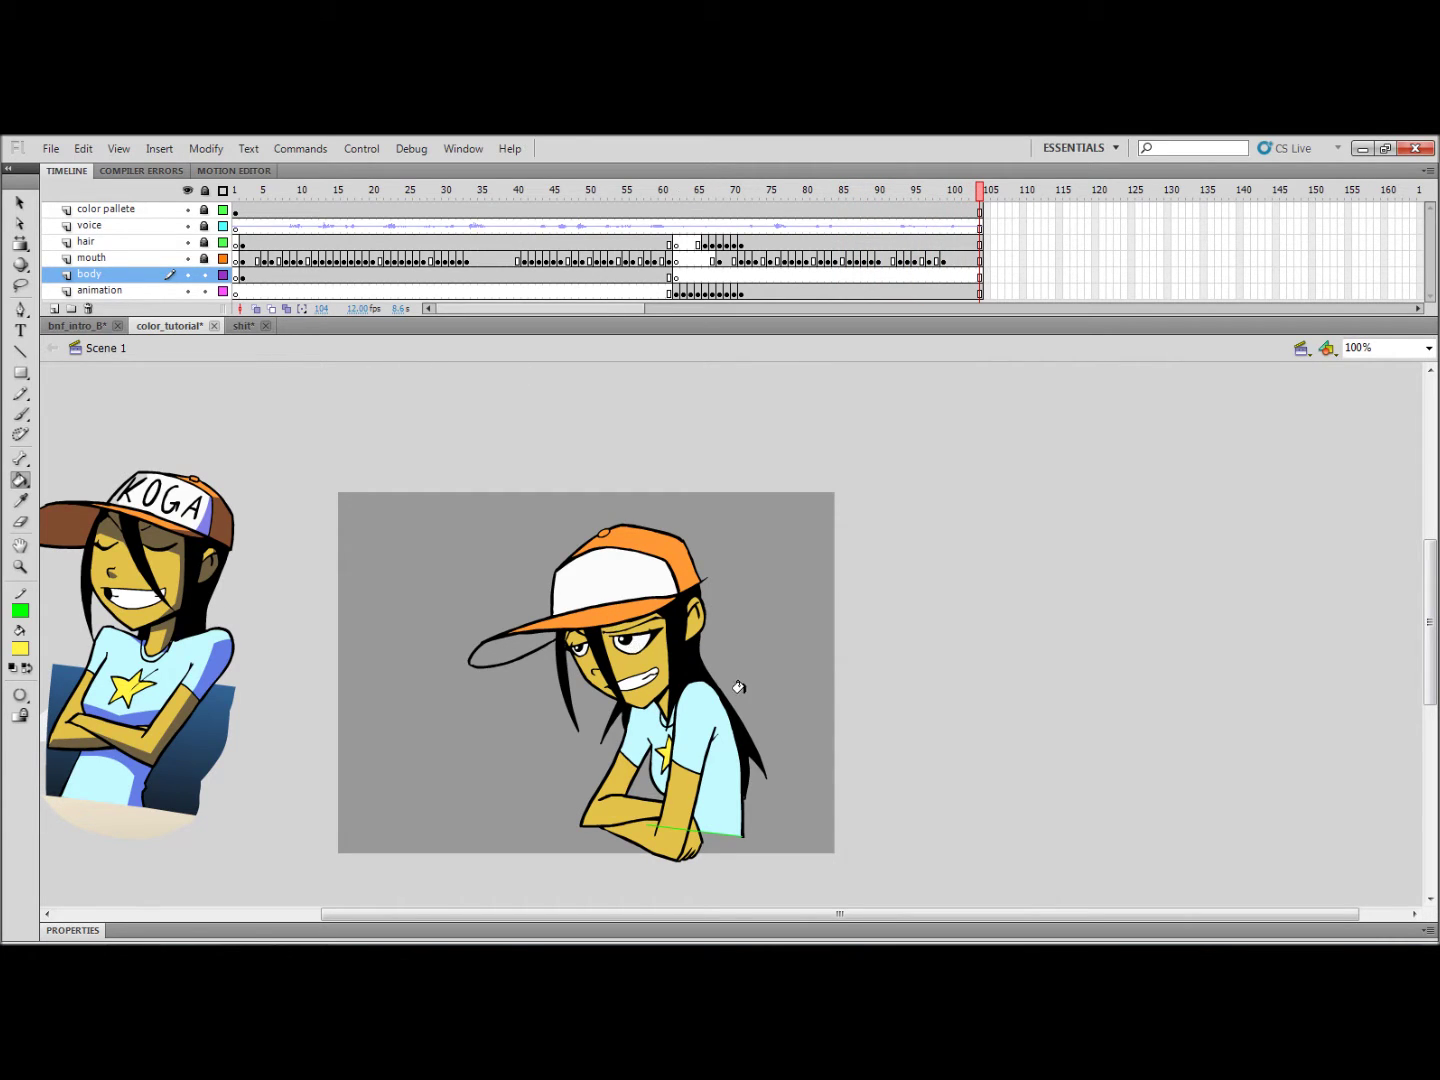
key("v")
scroll(746, 688, "down", 3)
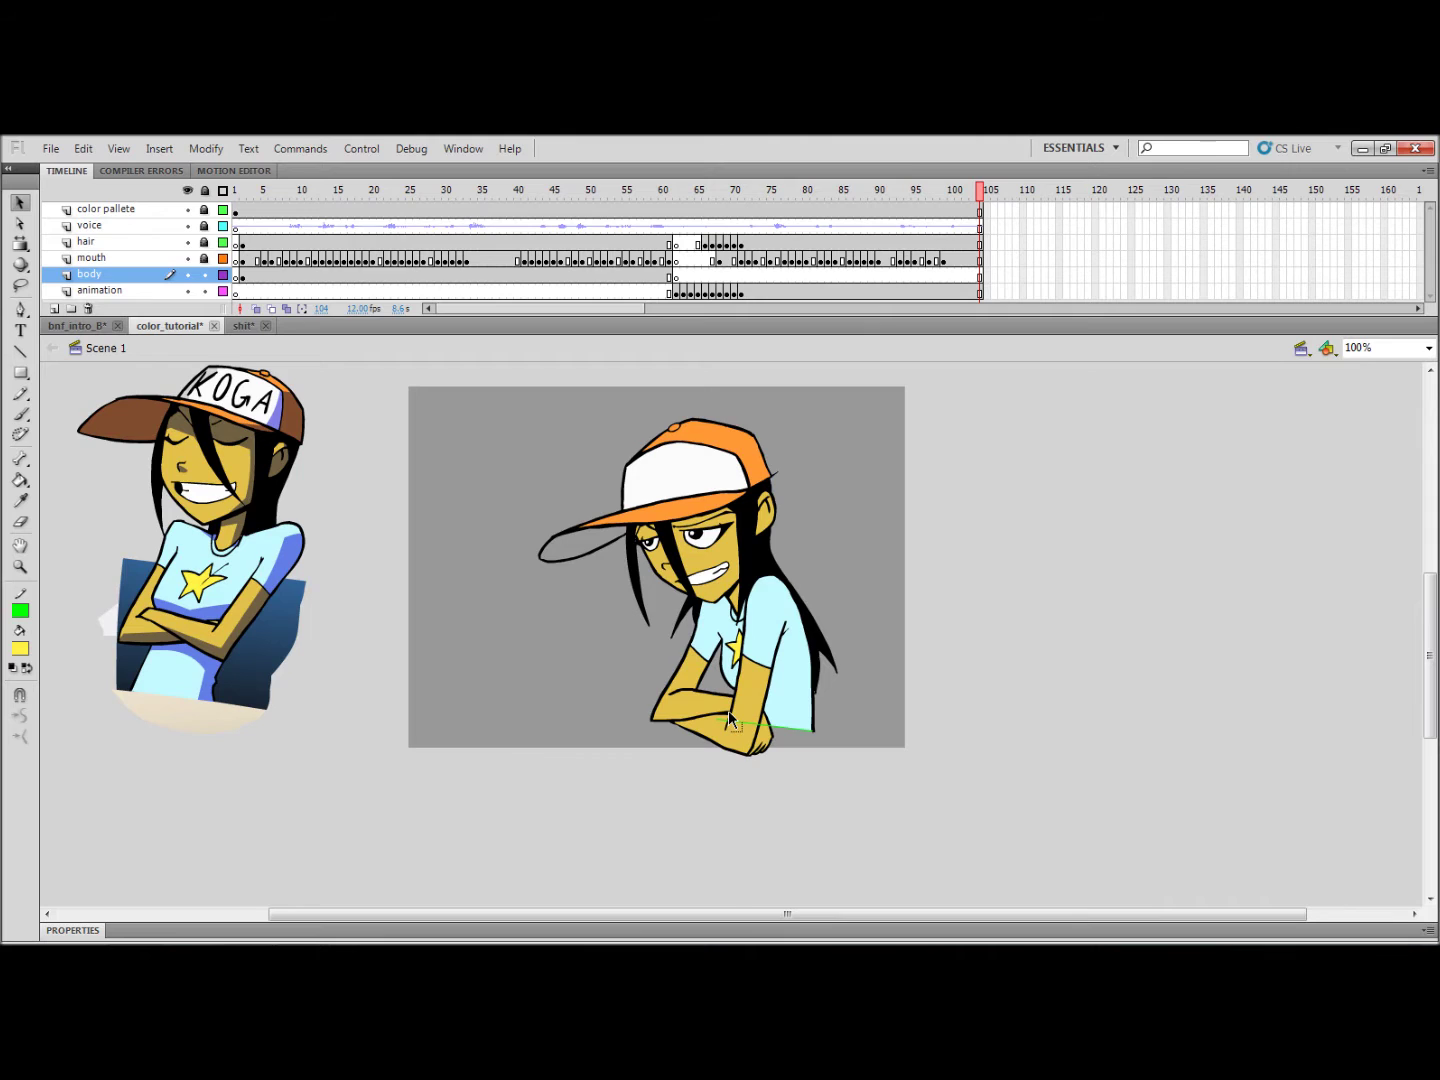
Zoom in and delete the green shirt-bottom guide line on frame 2.
key("ctrl+equal")
scroll(818, 702, "down", 3)
scroll(818, 702, "right", 2)
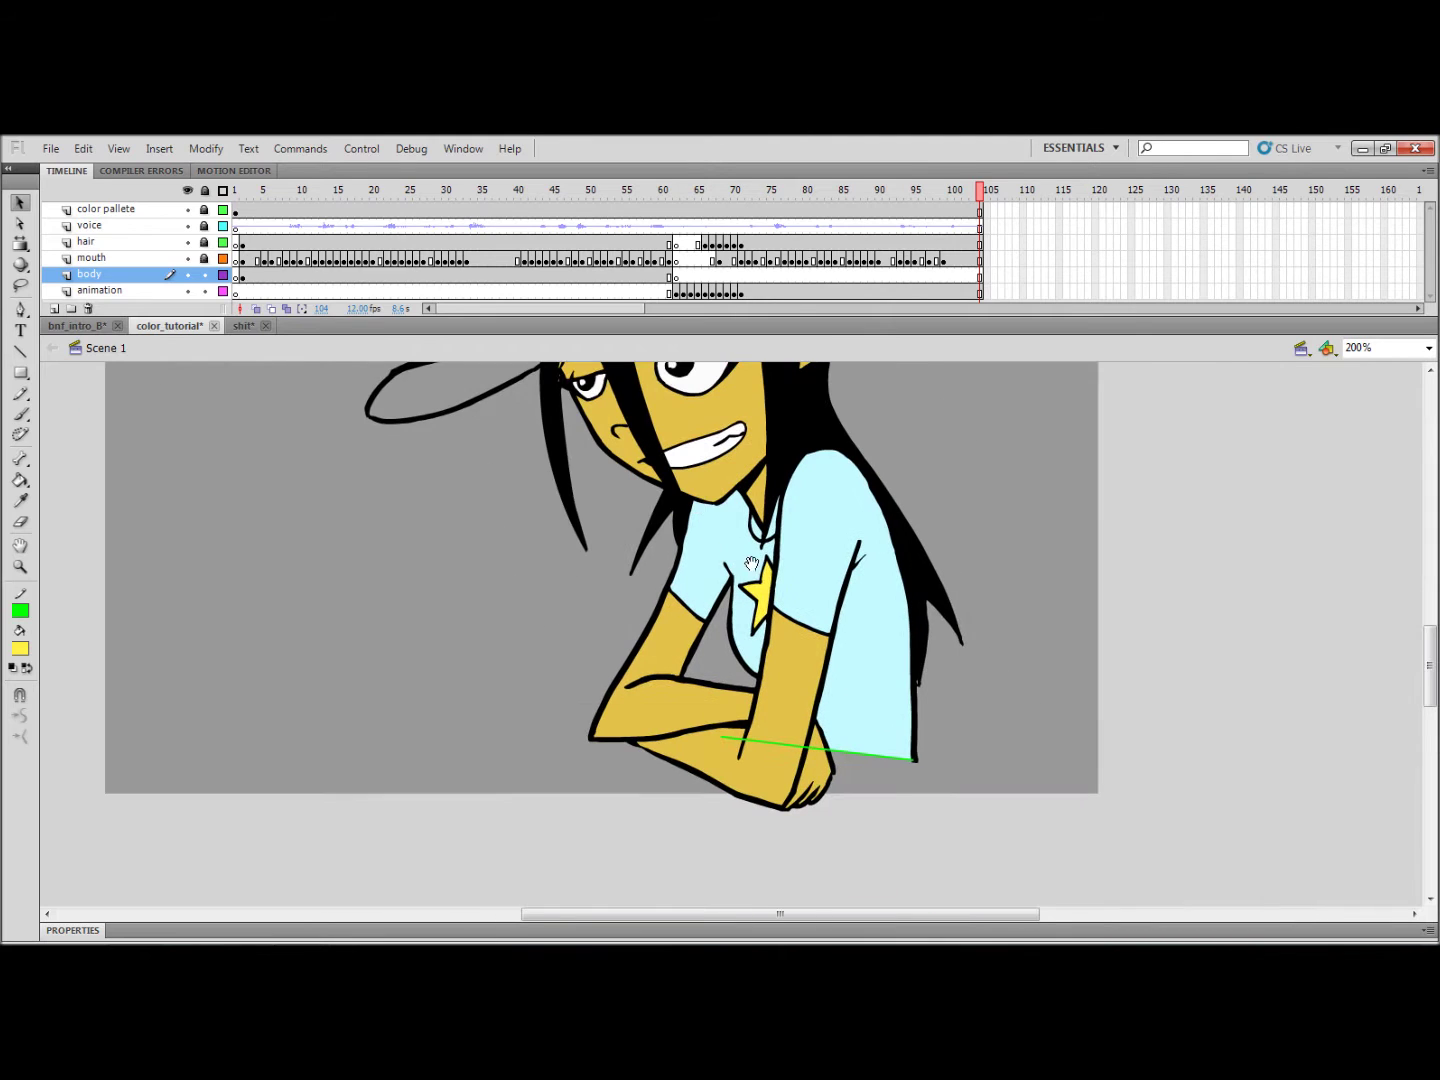
key("Return")
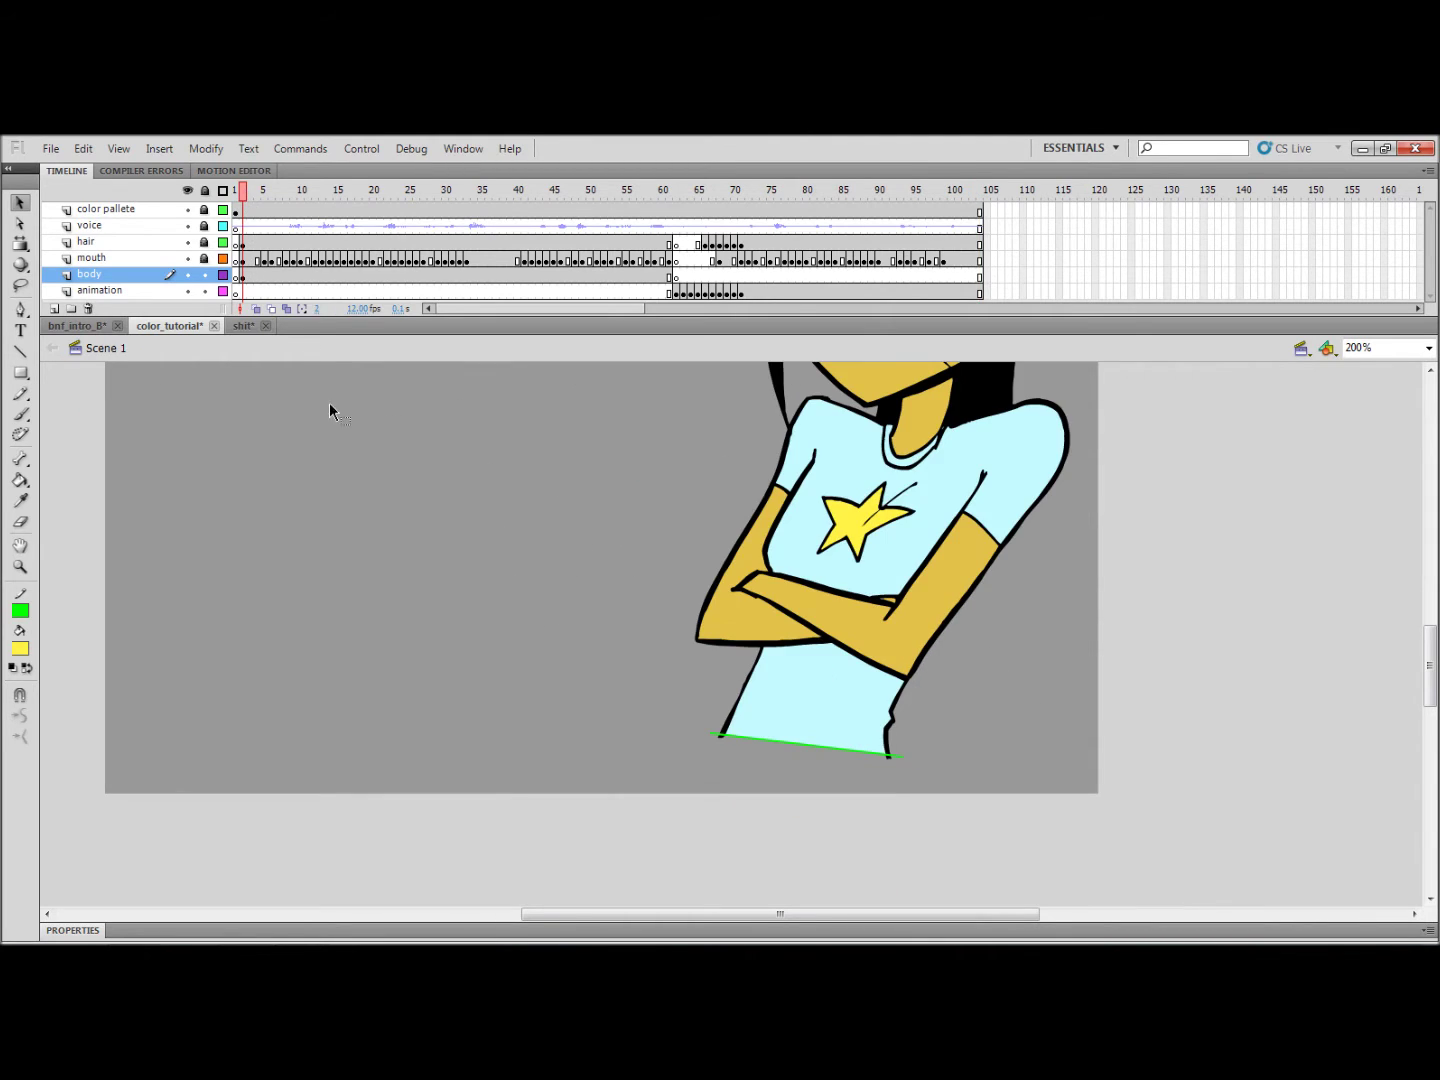
scroll(797, 669, "up", 2)
scroll(796, 670, "right", 2)
left_click(747, 822)
key("Delete")
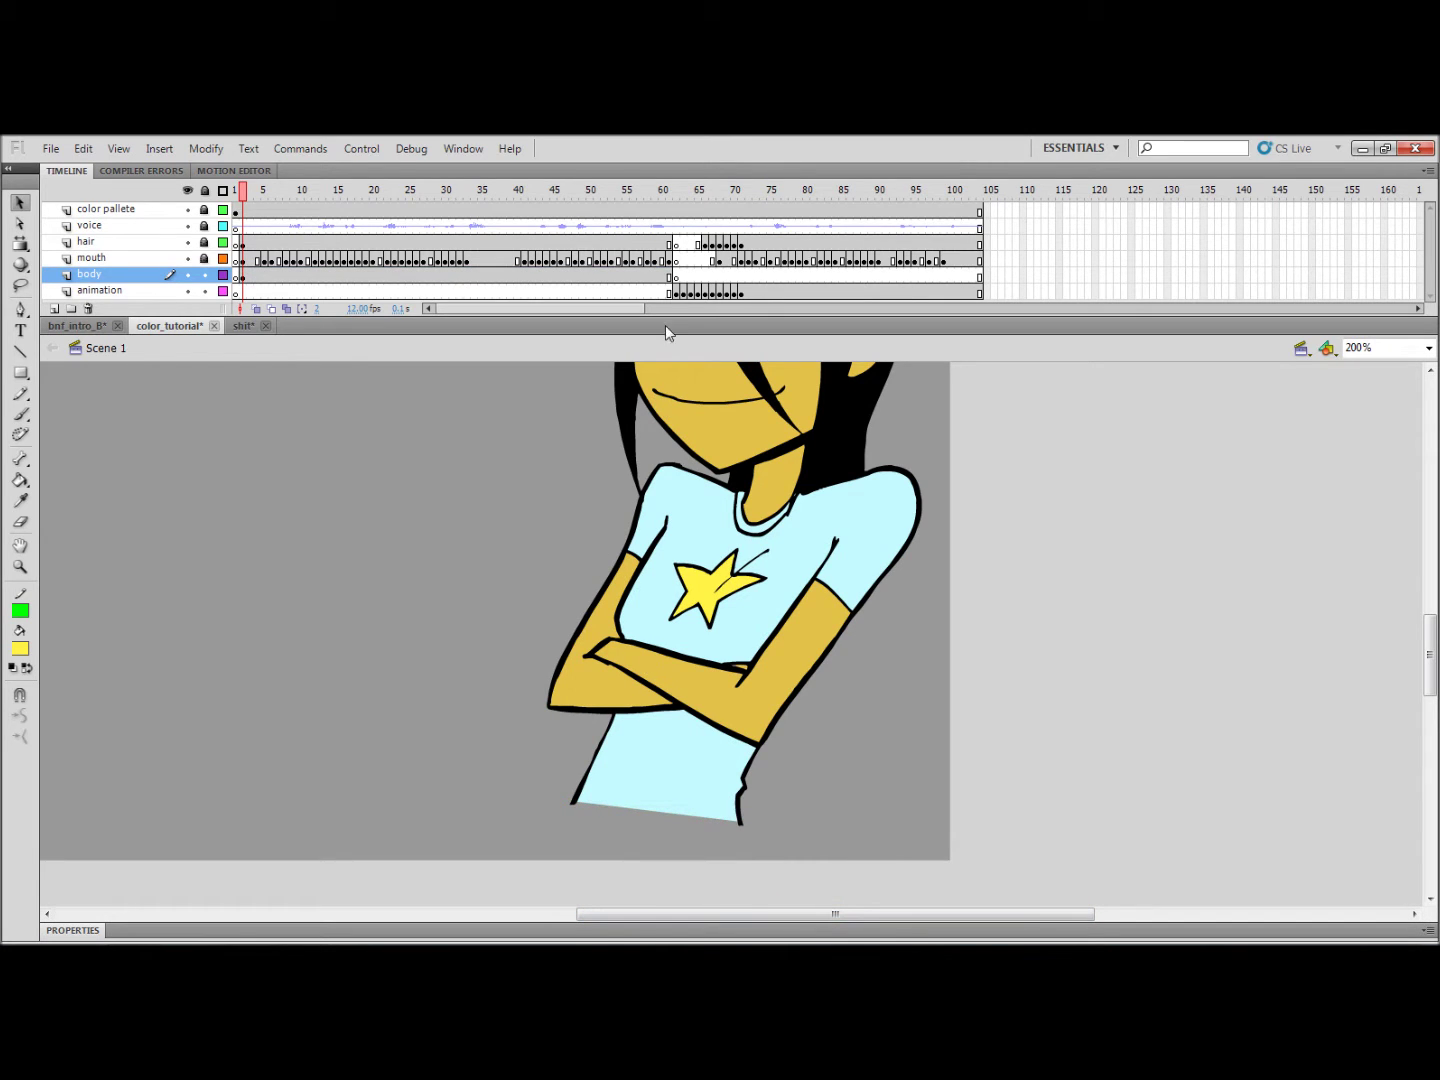
Delete the green shirt-bottom line on frames 62, 63 and 64, then select frame 65's drawing.
left_click(676, 293)
left_click(760, 821)
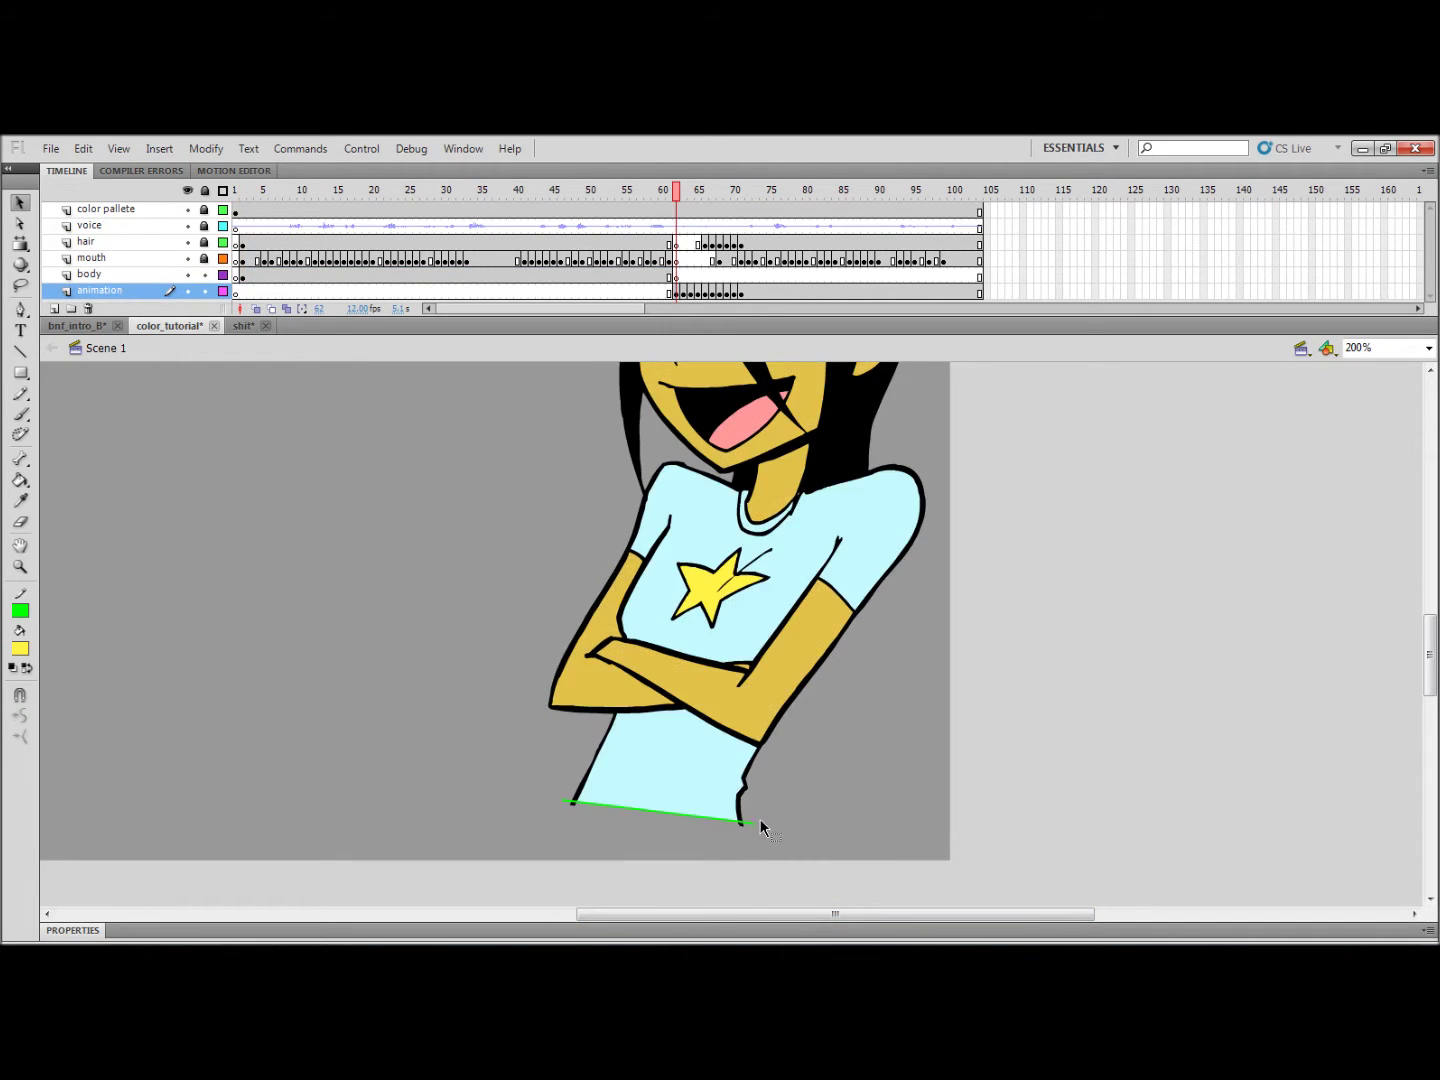
left_click(751, 823)
key("Delete")
key("period")
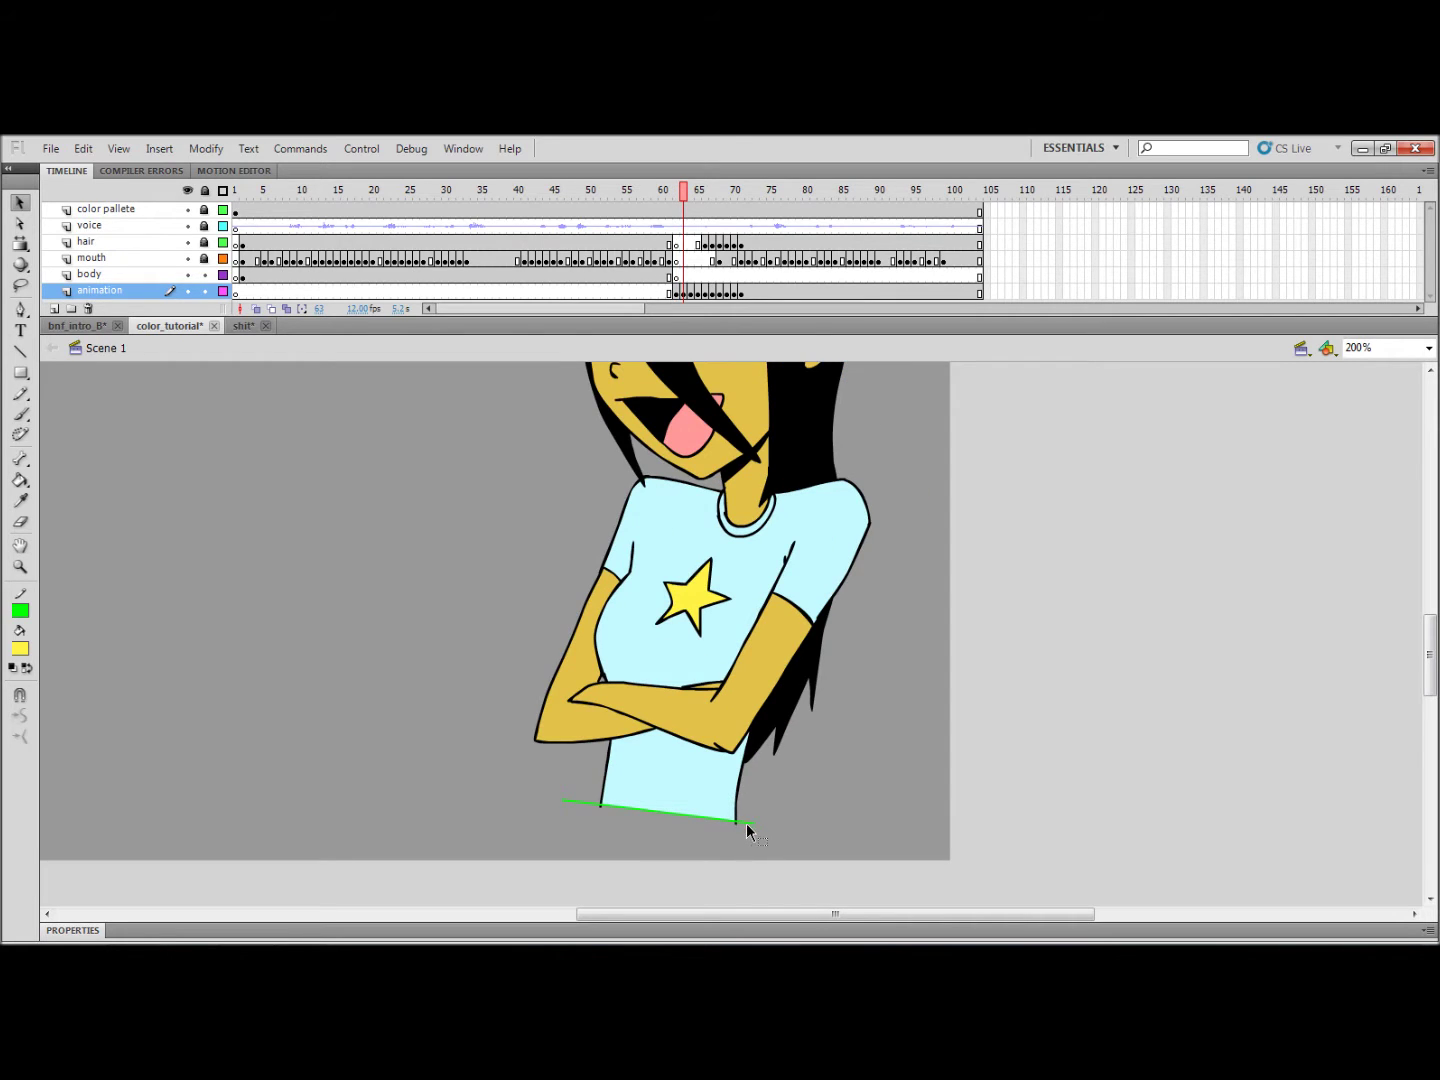
left_click(745, 820)
key("Delete")
key("period")
left_click(736, 824)
key("Delete")
key("period")
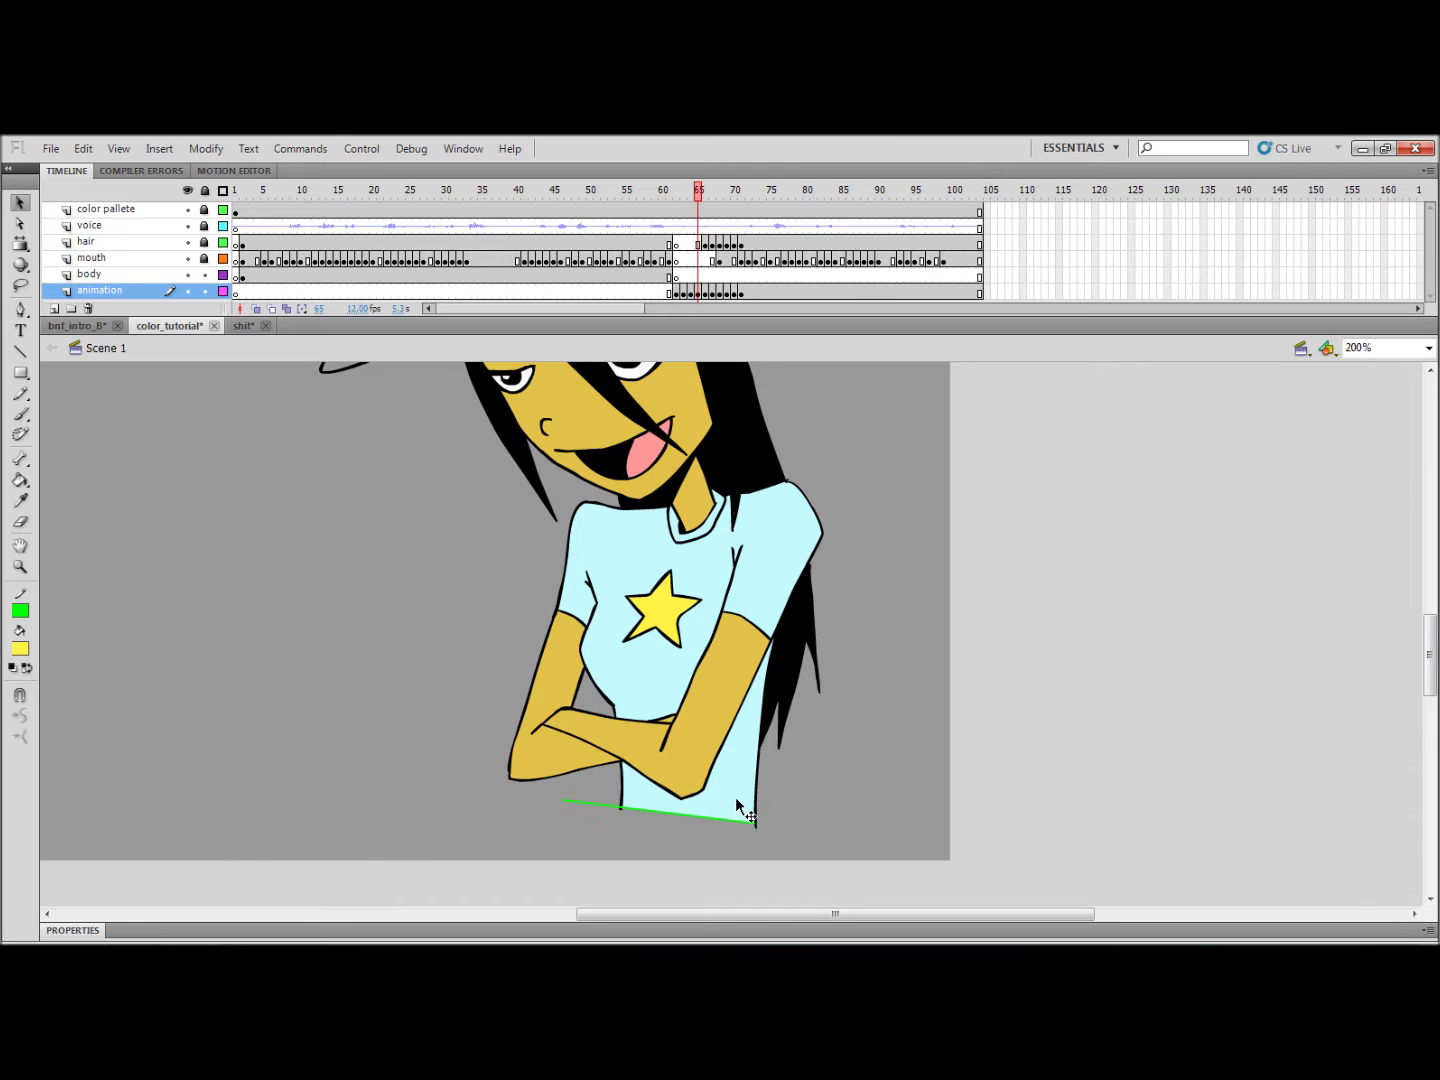
key("ctrl+1")
left_click_drag(483, 390, 887, 783)
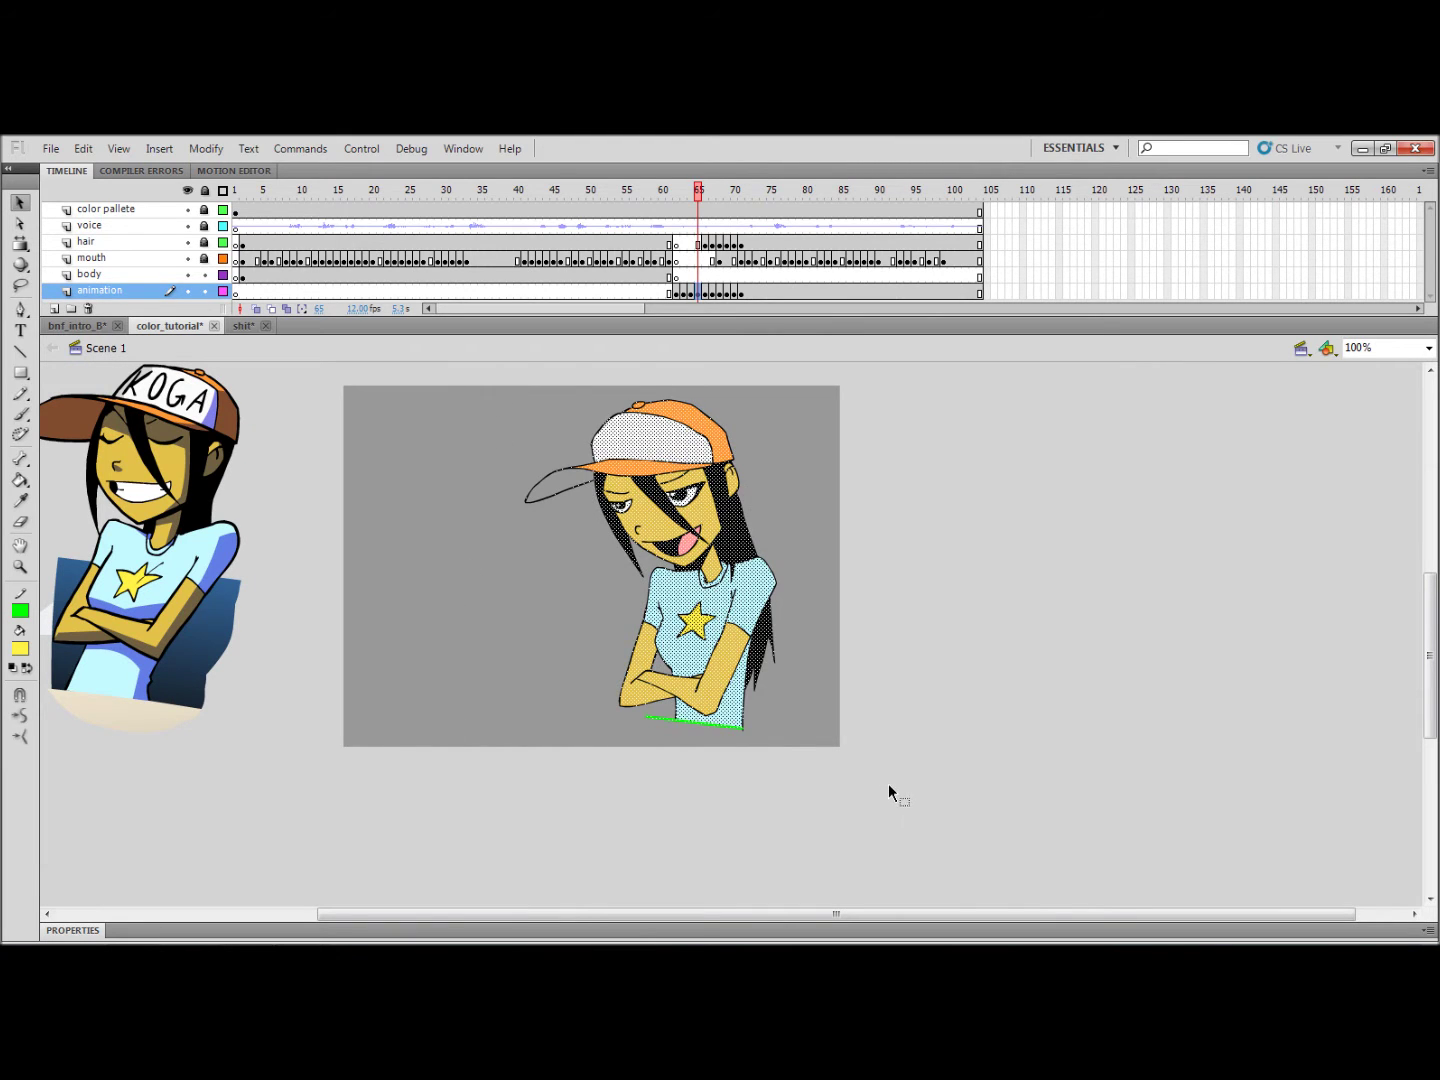
Set the frame 65 drawing's stroke colour to none, hiding the green line.
left_click(22, 609)
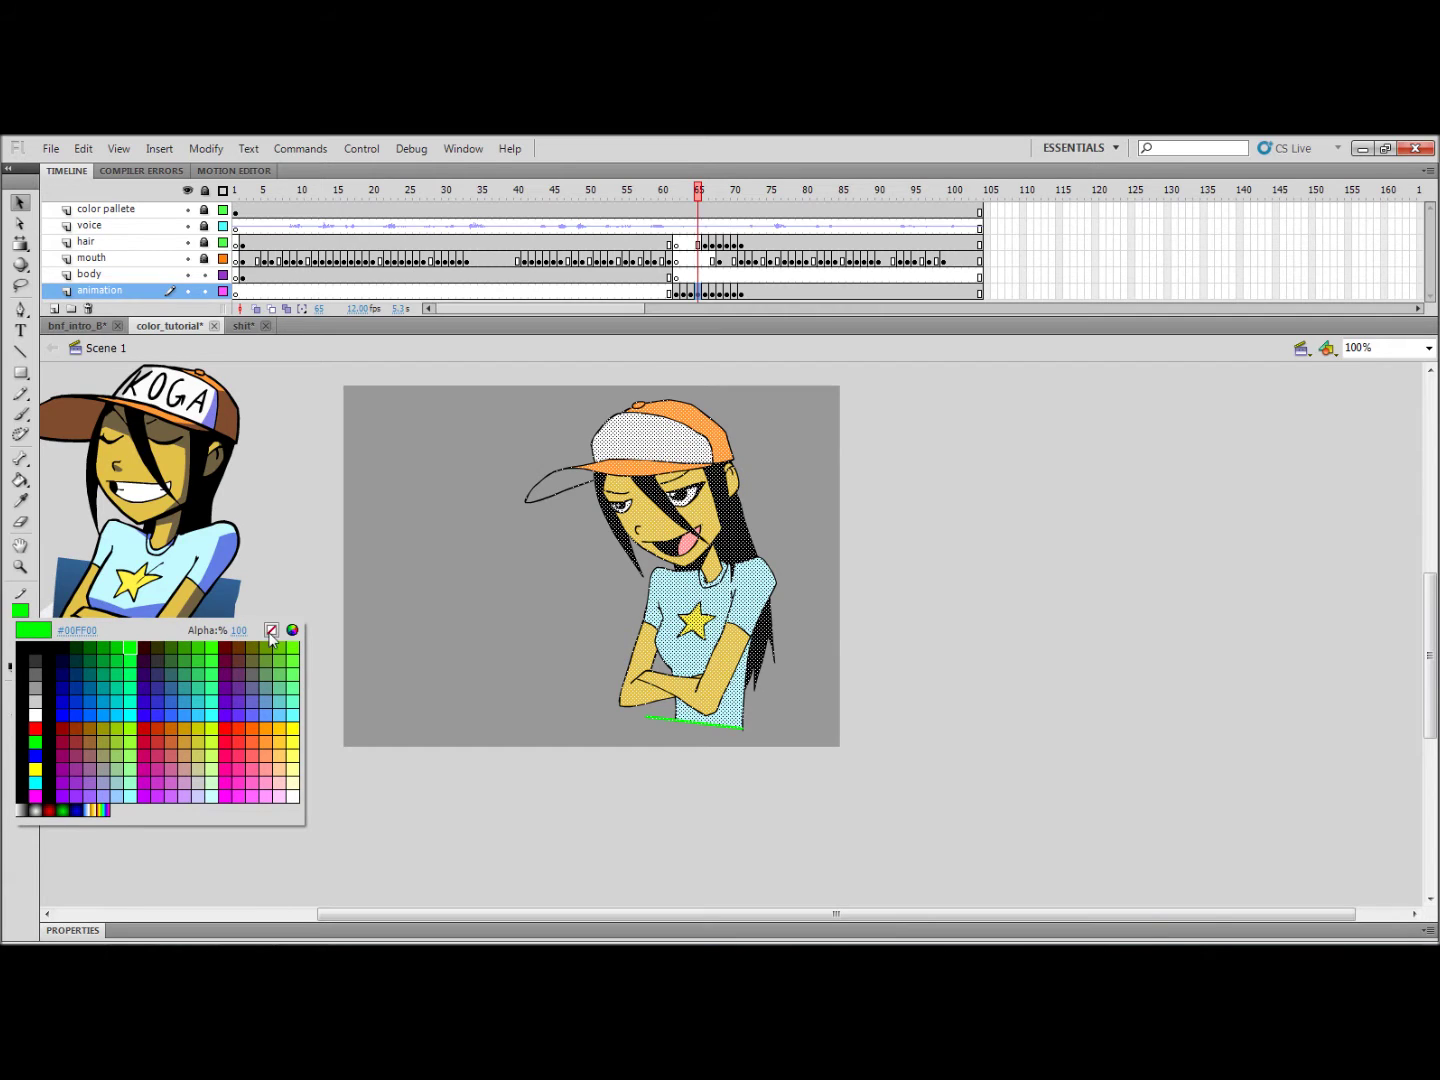
left_click(271, 630)
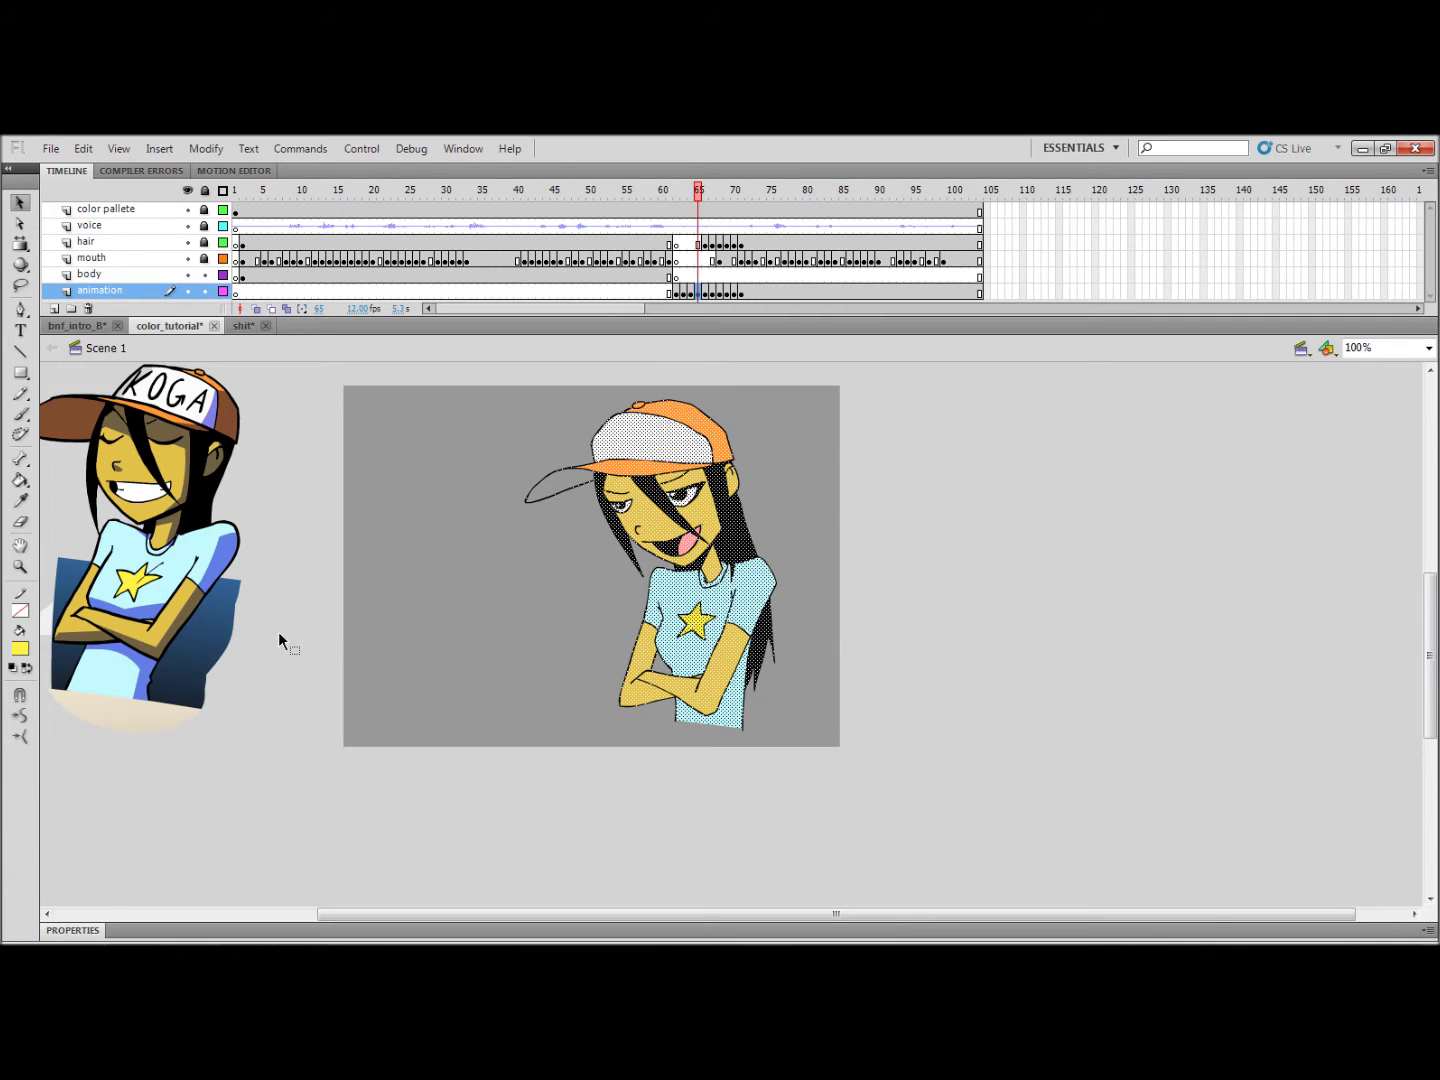
left_click(784, 761)
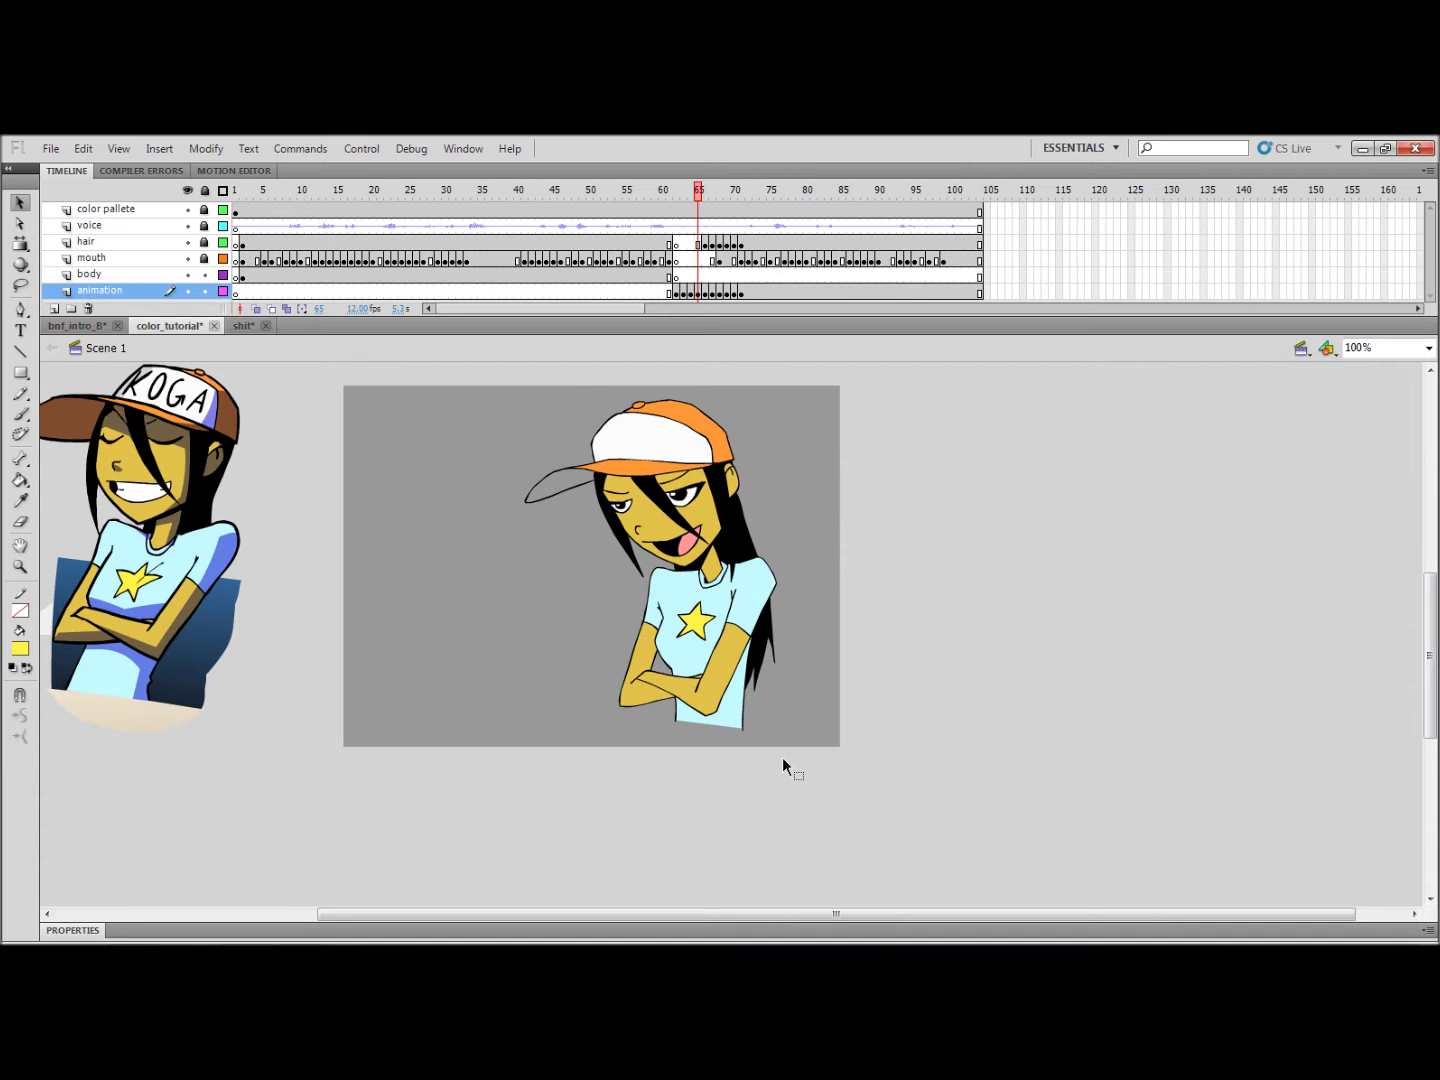
Delete the green shirt-bottom line on frames 66, 67 and 68.
key("period")
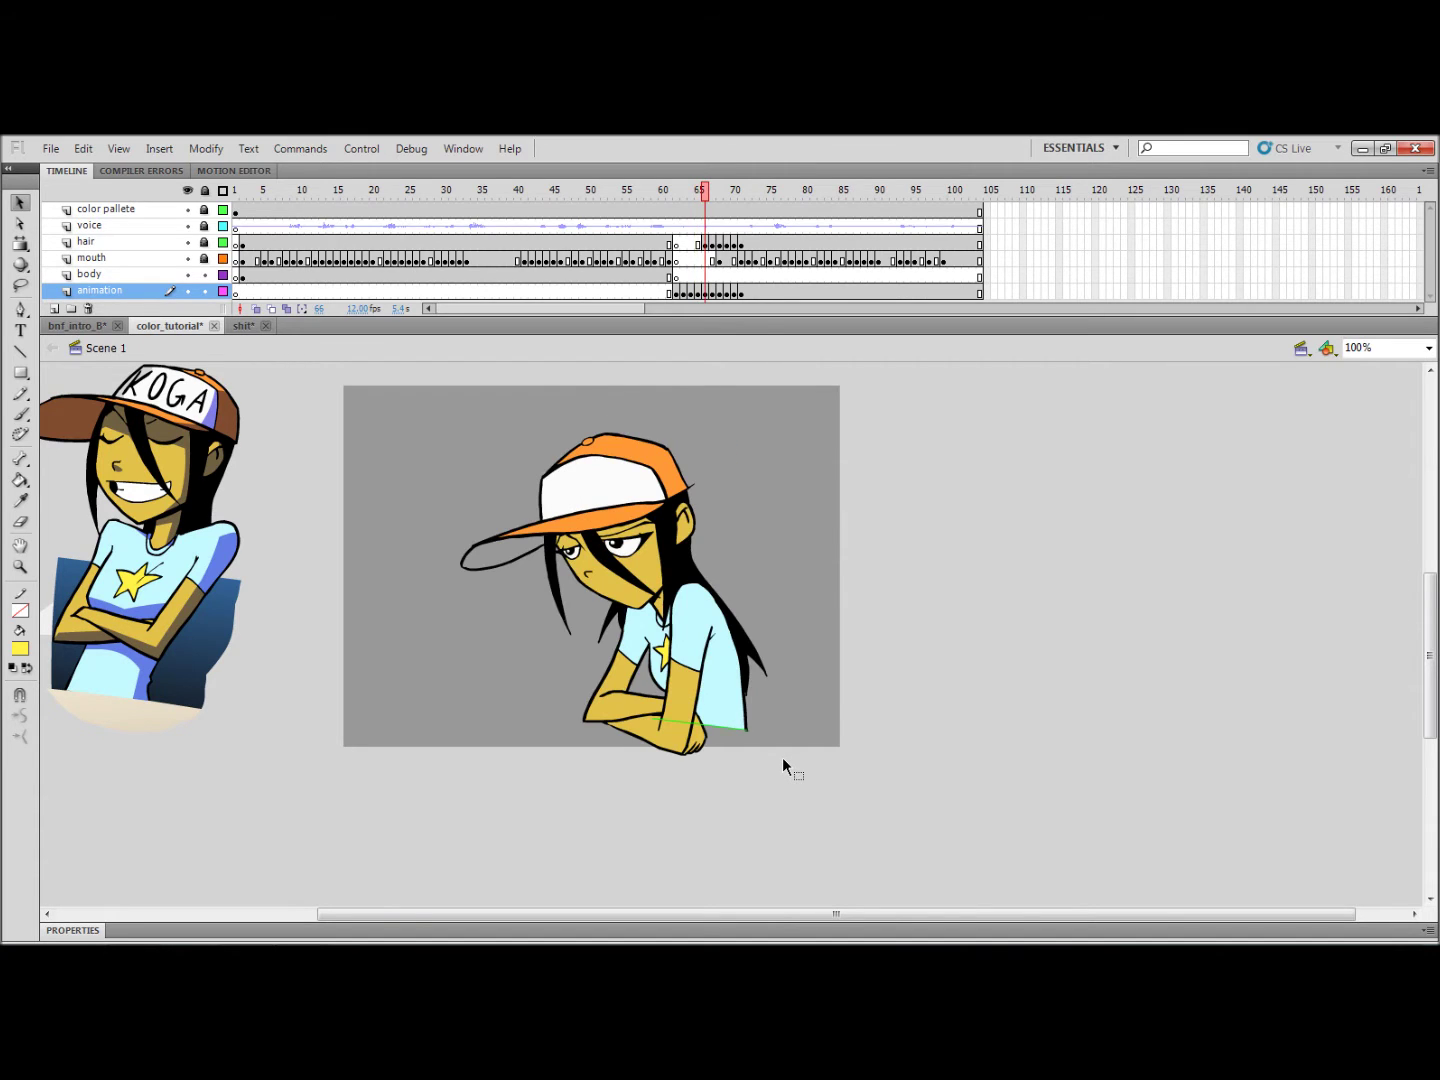
key("ctrl+equal")
left_click_drag(783, 765, 695, 595)
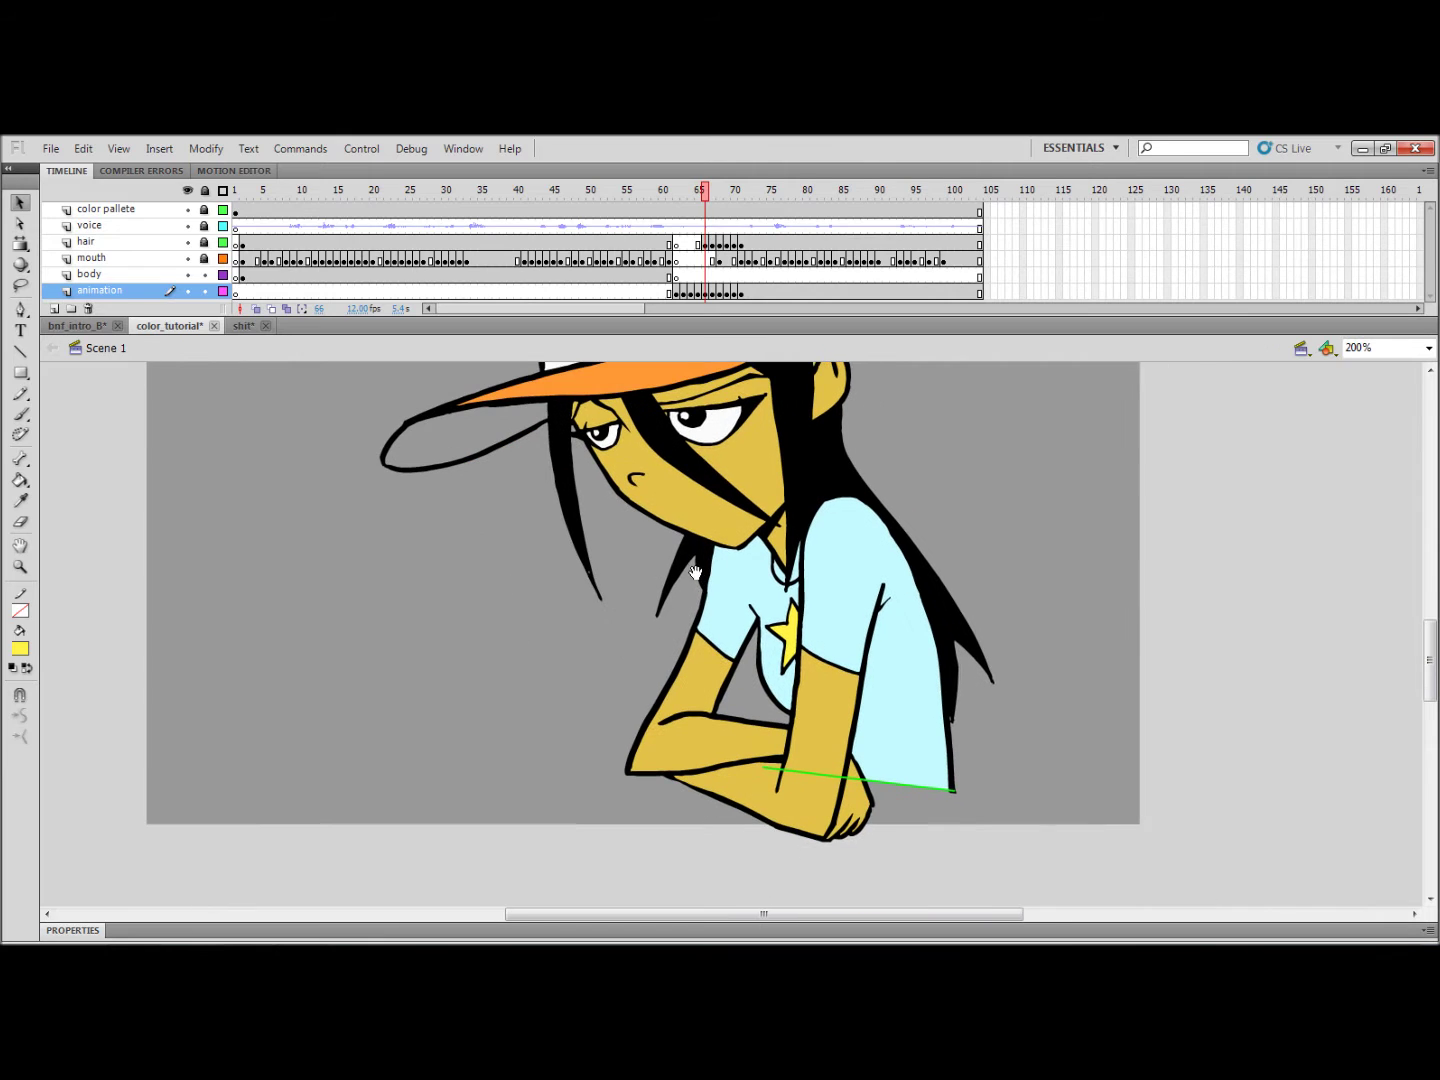
left_click(938, 790)
key("Delete")
key("period")
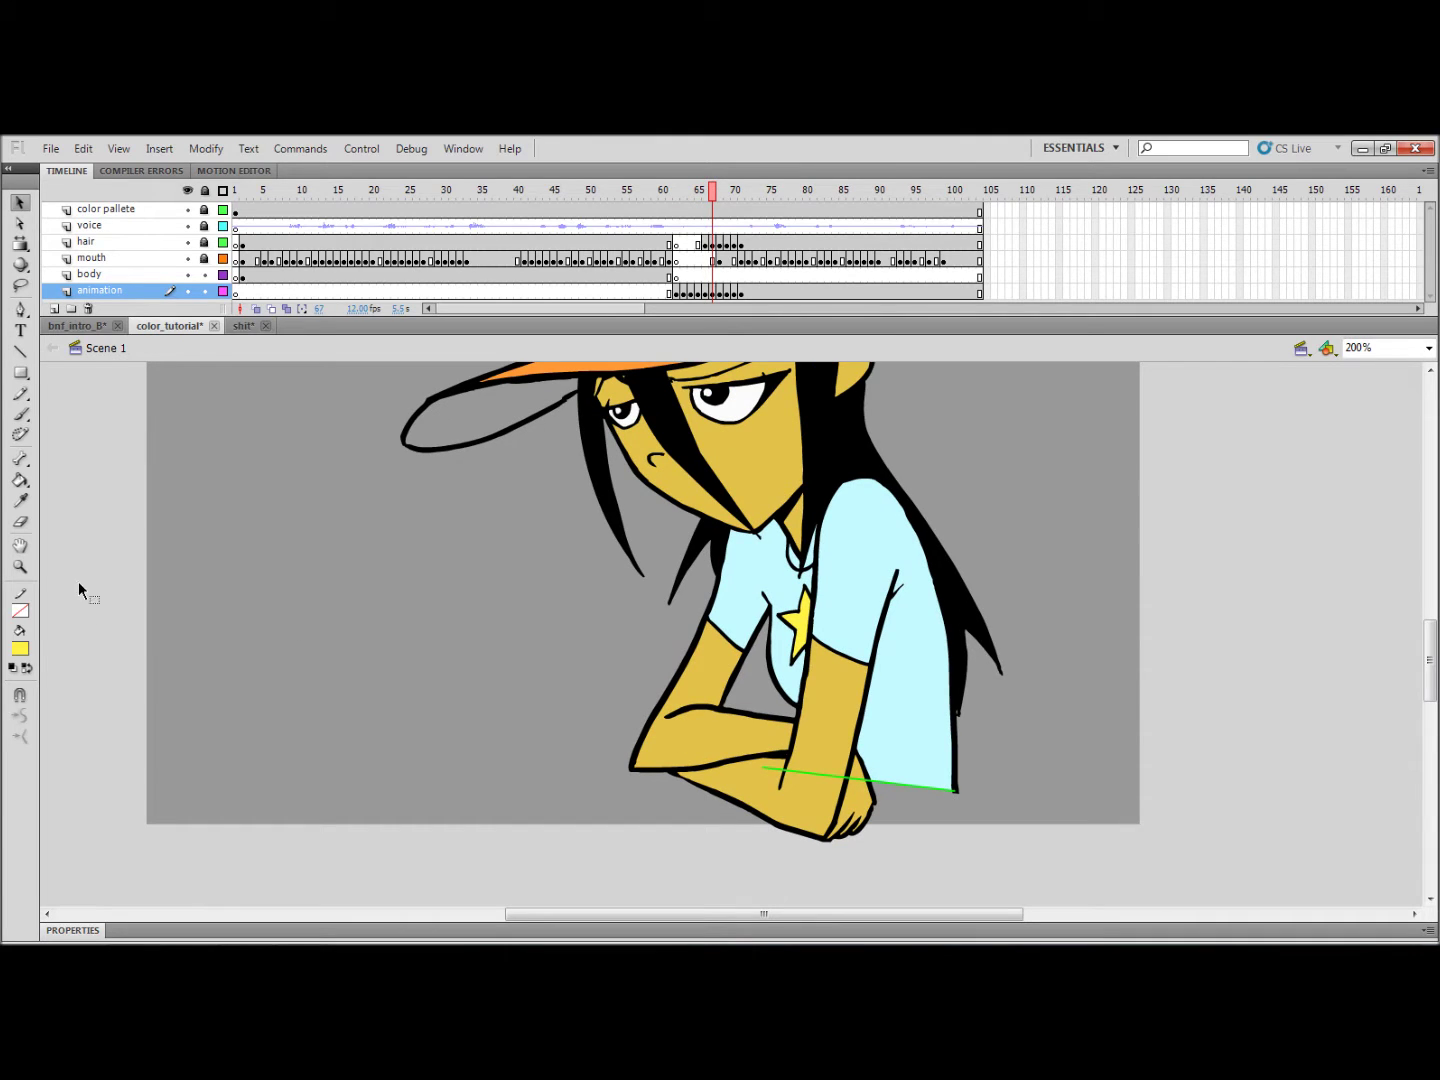
left_click(930, 789)
key("Delete")
key("period")
left_click(930, 789)
key("Delete")
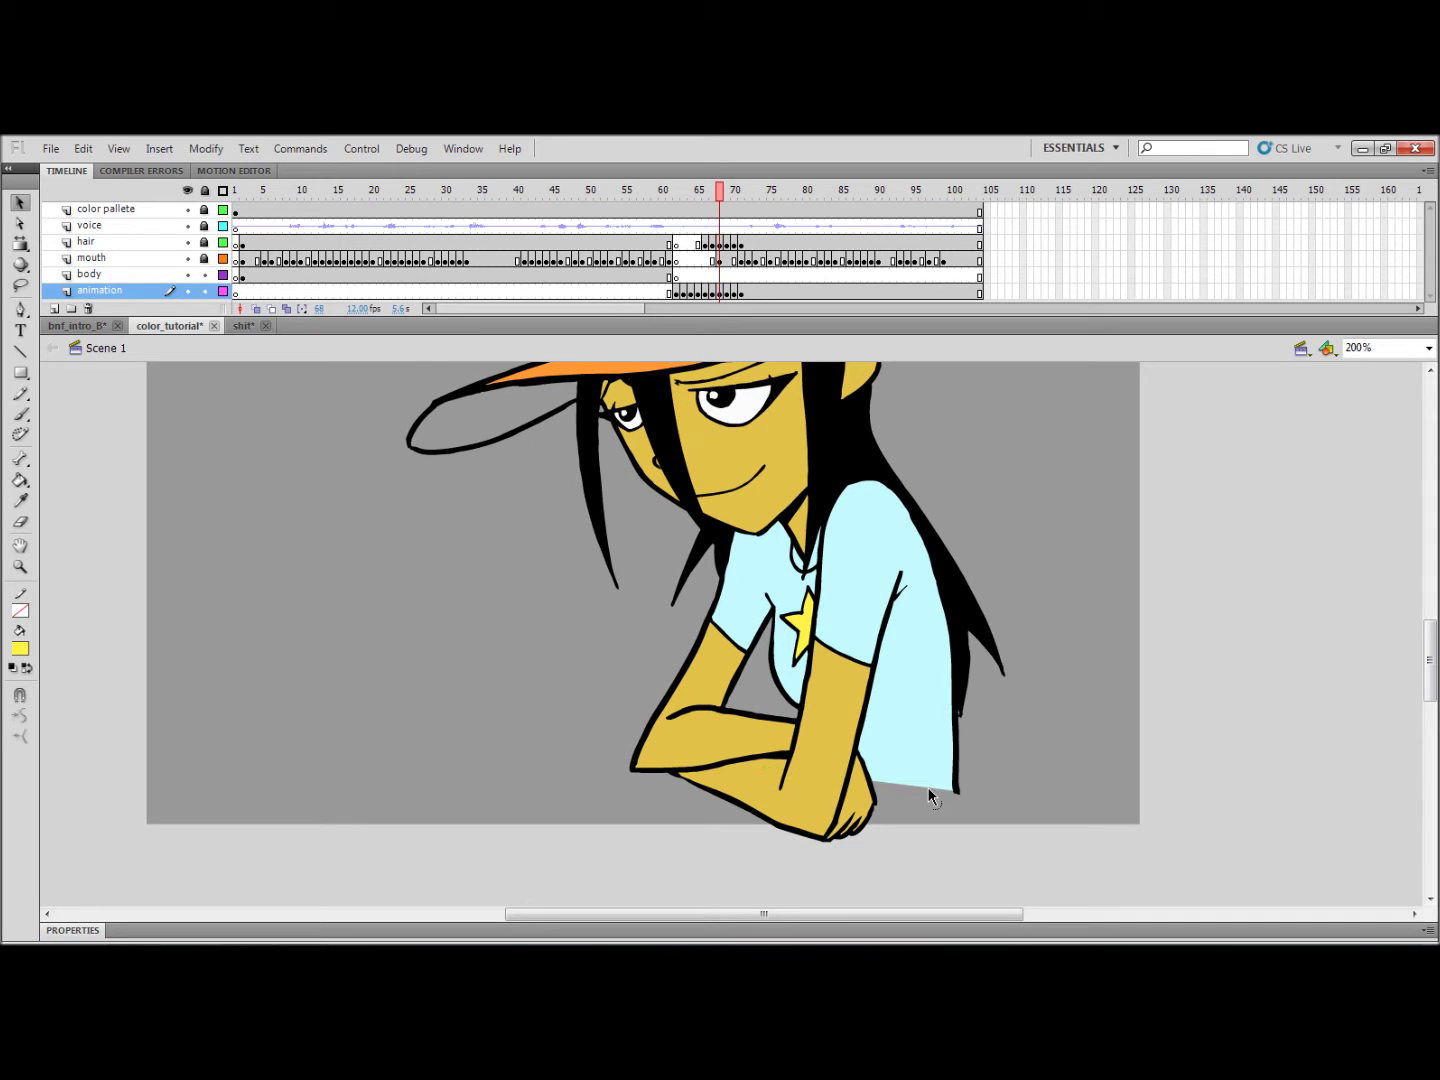
Delete the green shirt-bottom line on frames 69, 70 and 71, then step back through frames.
key("period")
left_click(930, 789)
key("Delete")
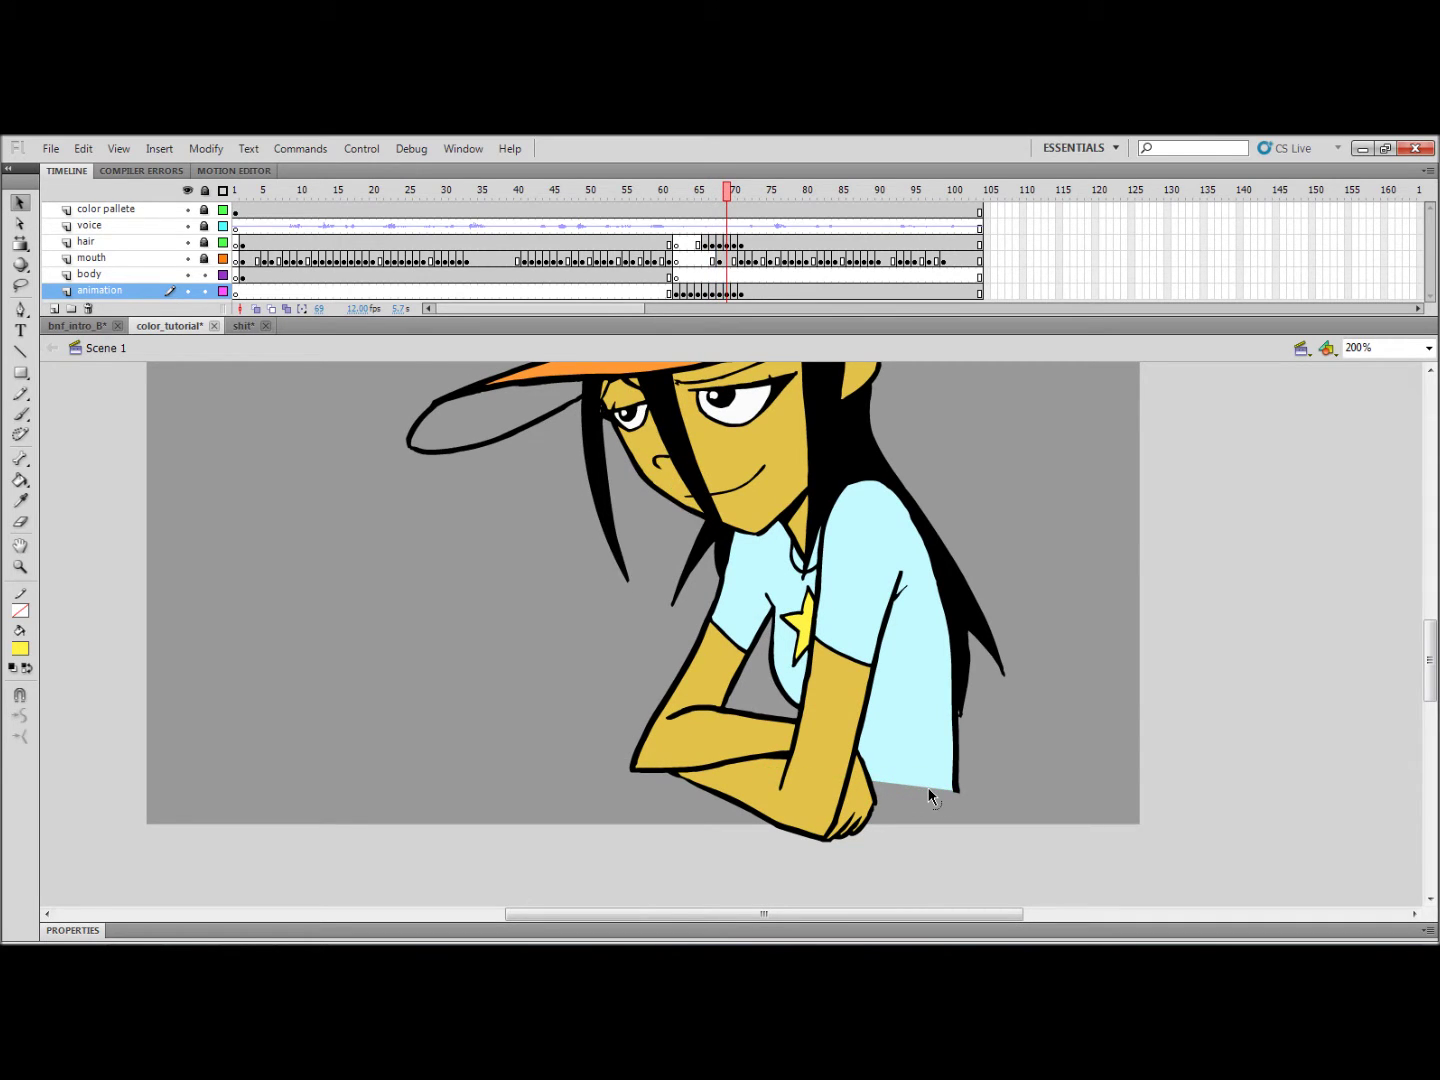
key("period")
left_click(929, 790)
key("Delete")
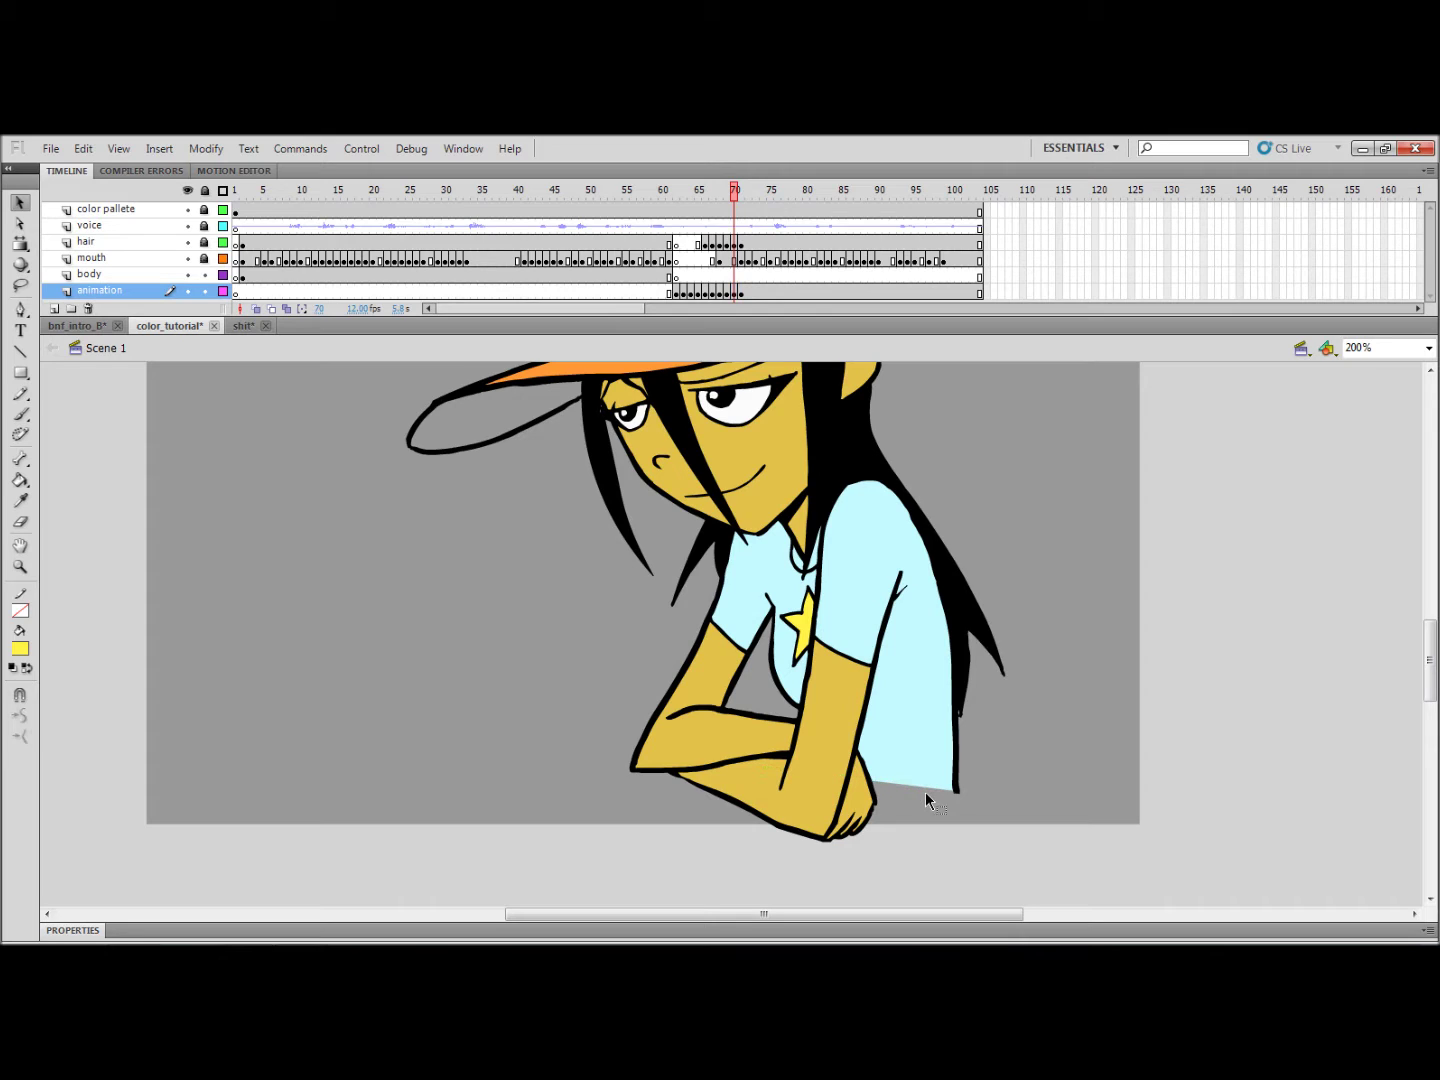
key("period")
left_click(927, 789)
key("Delete")
key("period")
key("period")
key("comma")
key("comma")
key("comma")
key("comma")
key("comma")
key("comma")
key("comma")
key("comma")
key("comma")
key("comma")
key("comma")
key("comma")
key("comma")
key("comma")
key("comma")
key("comma")
key("comma")
key("comma")
key("comma")
key("comma")
key("comma")
key("comma")
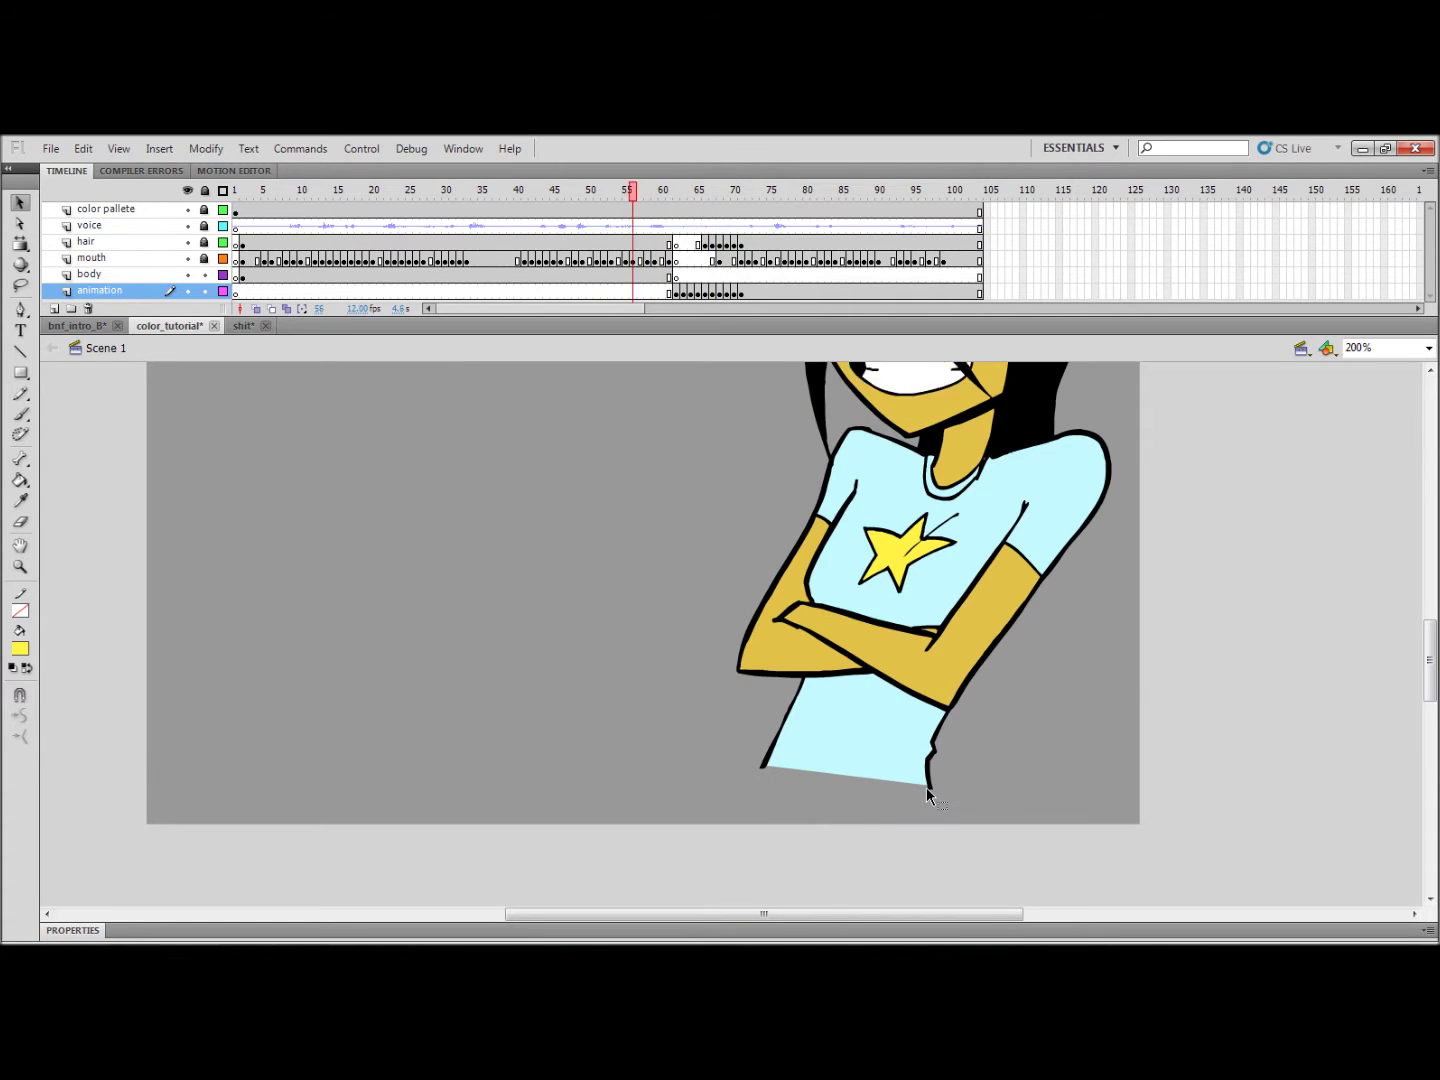
key("comma")
key("comma")
key("comma")
key("comma")
key("comma")
key("comma")
key("comma")
key("comma")
key("comma")
key("comma")
key("comma")
key("comma")
key("comma")
key("comma")
key("comma")
key("comma")
key("comma")
key("comma")
key("comma")
key("comma")
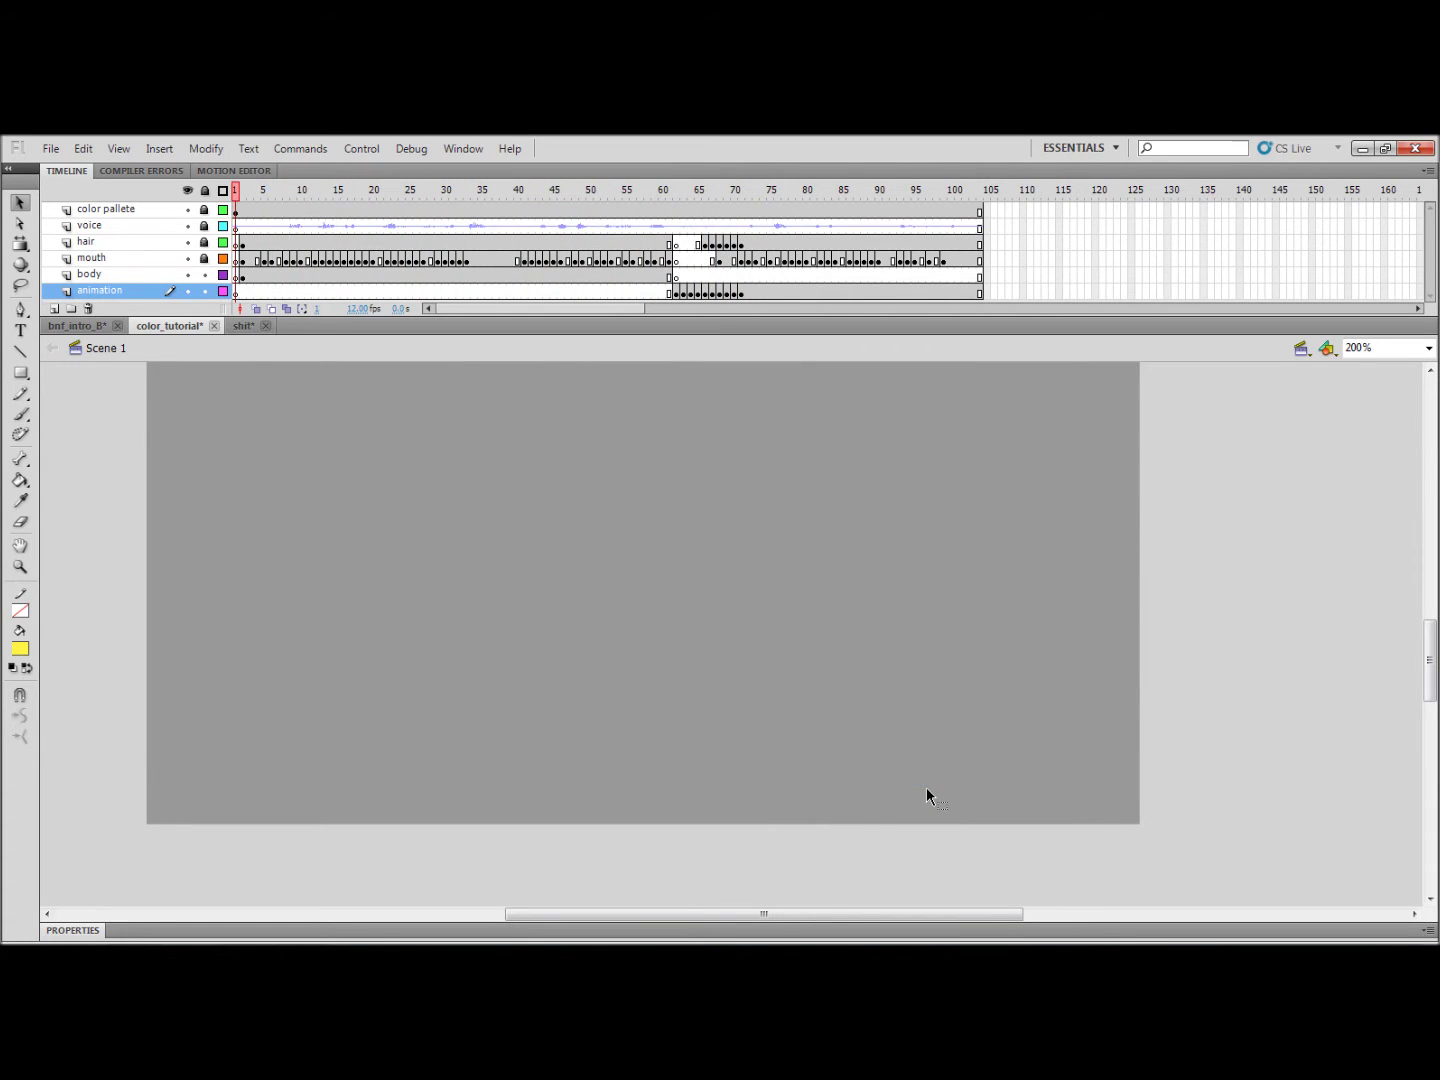
key("ctrl+1")
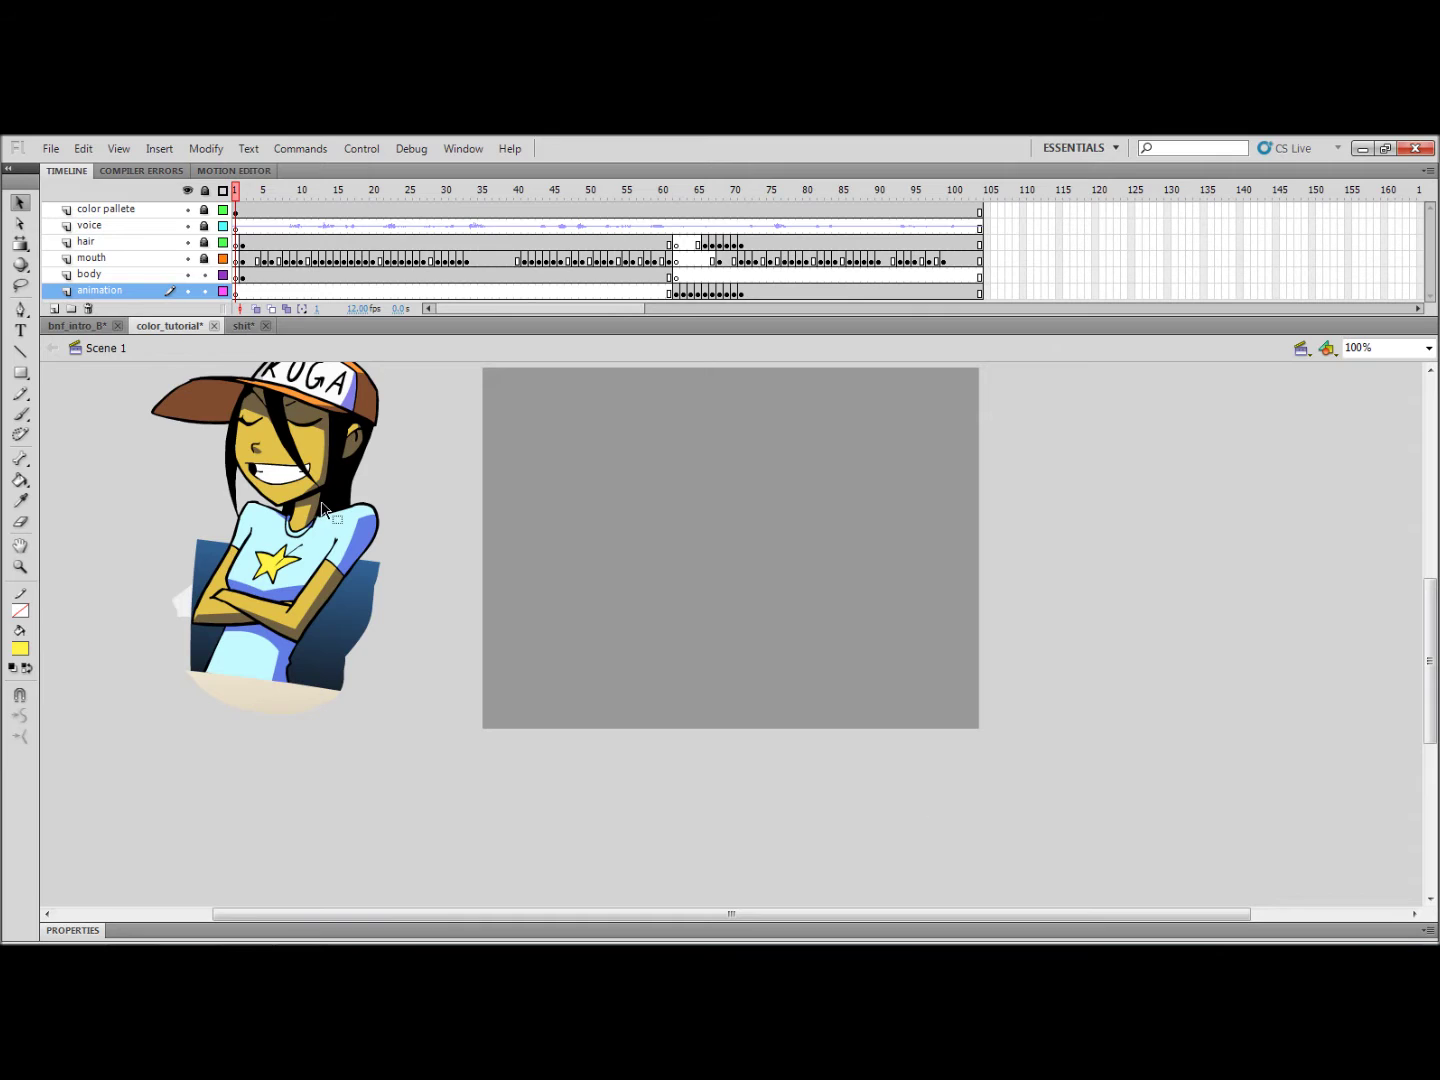
key("period")
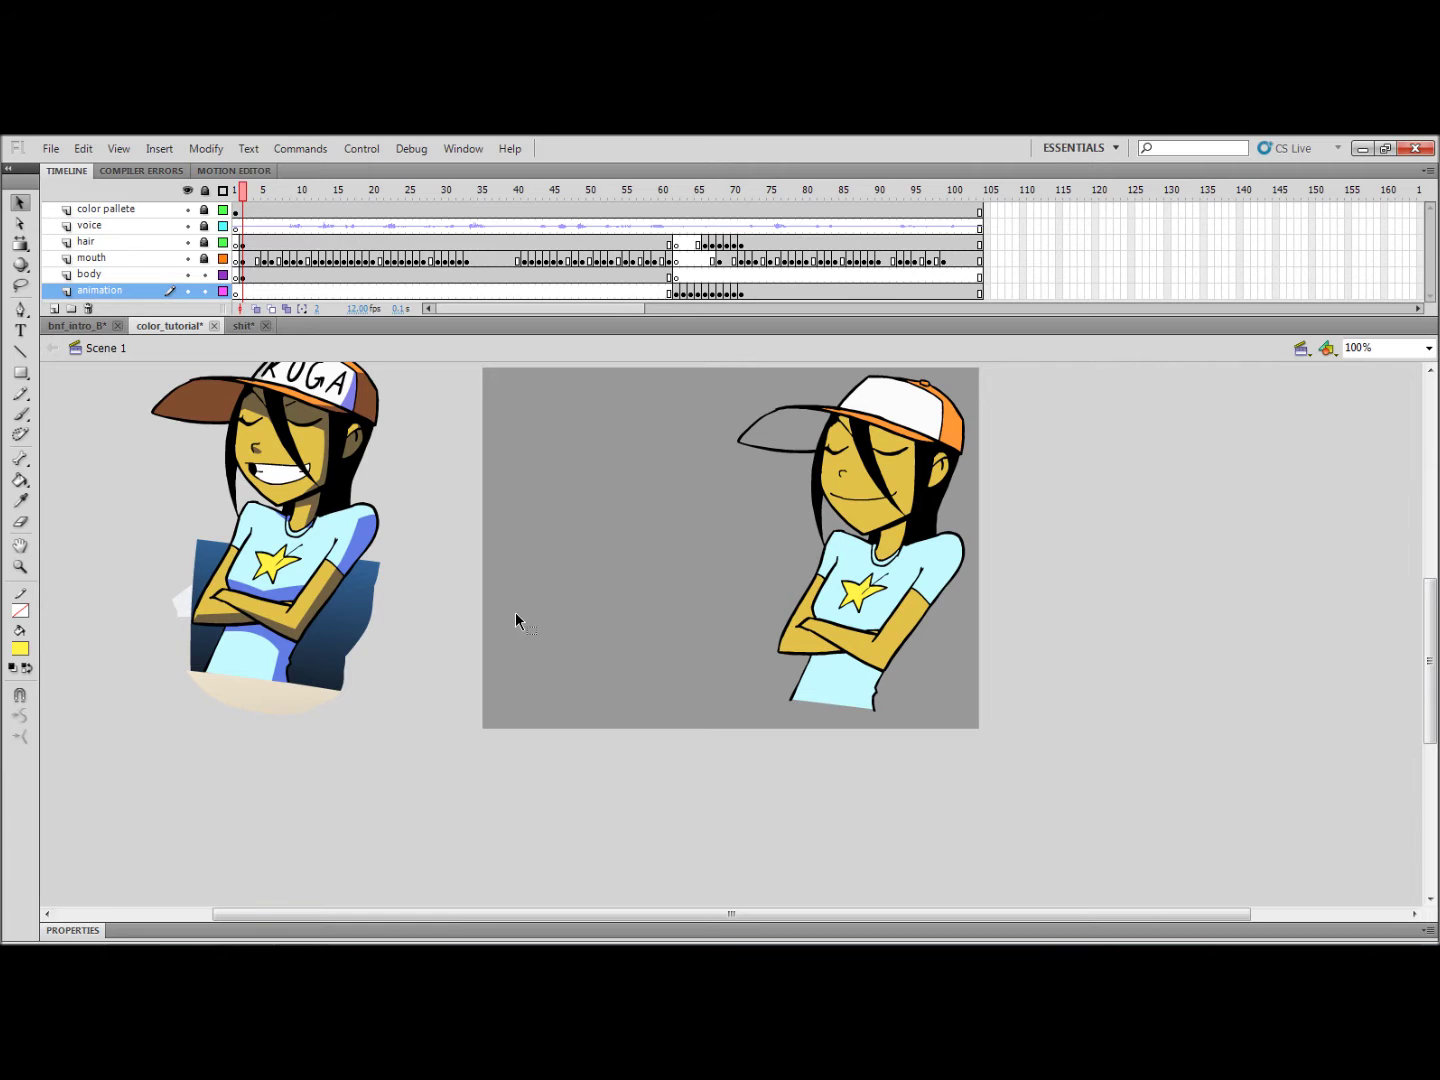
key("n")
left_click_drag(655, 522, 629, 607)
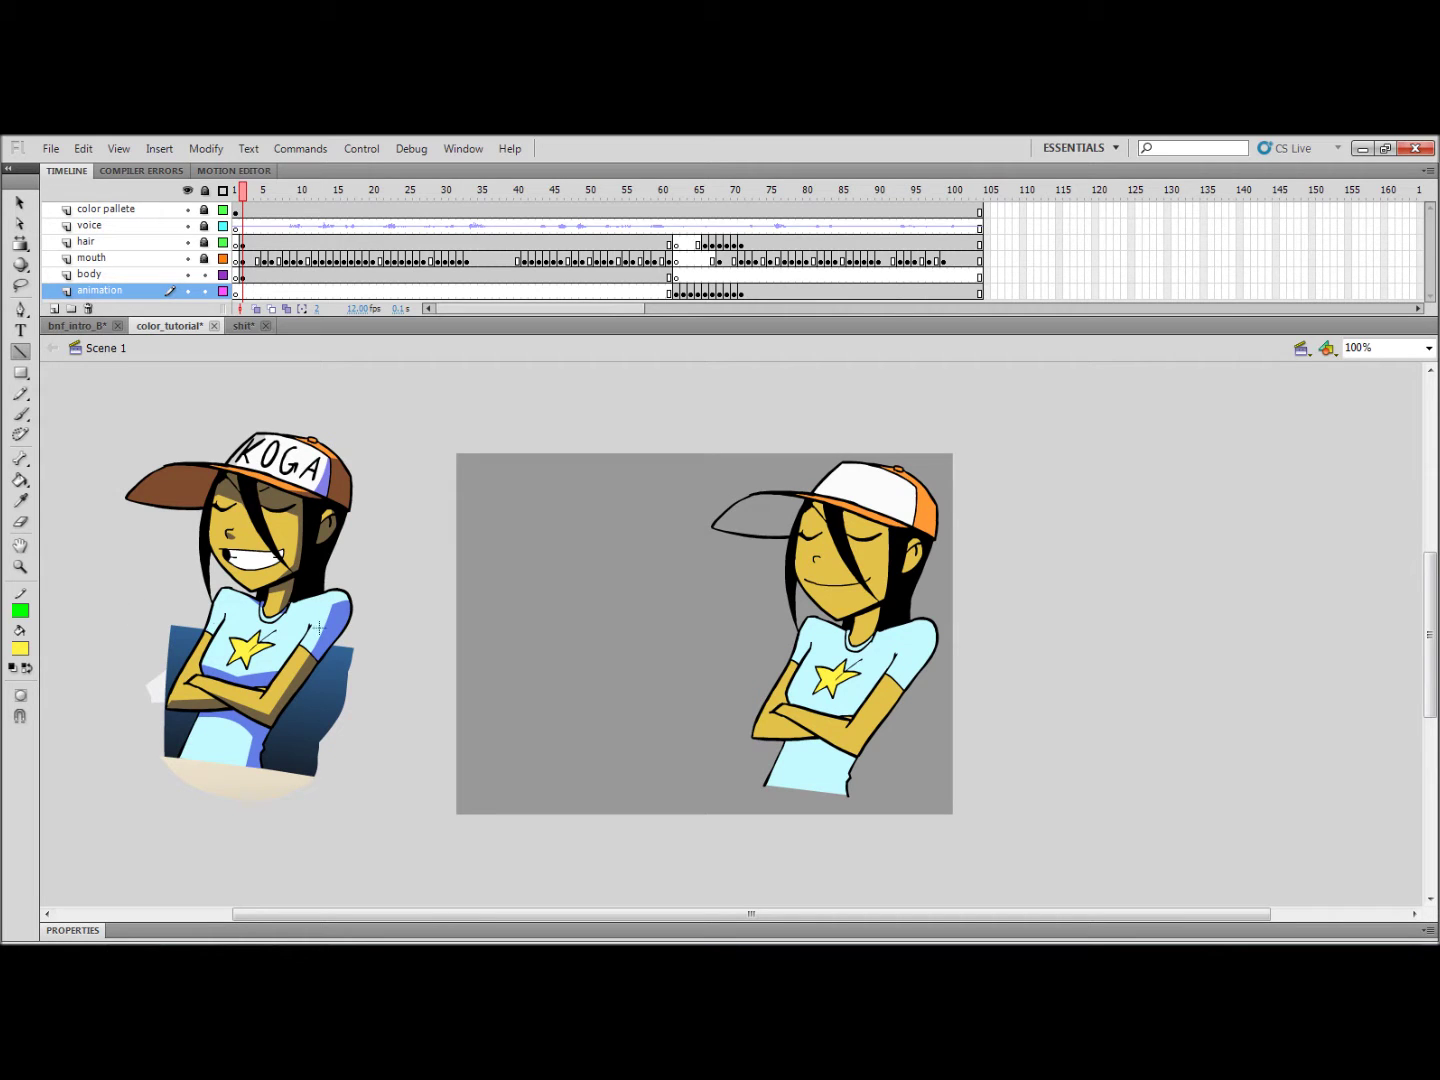
key("v")
scroll(250, 634, "left", 5)
scroll(324, 432, "up", 2)
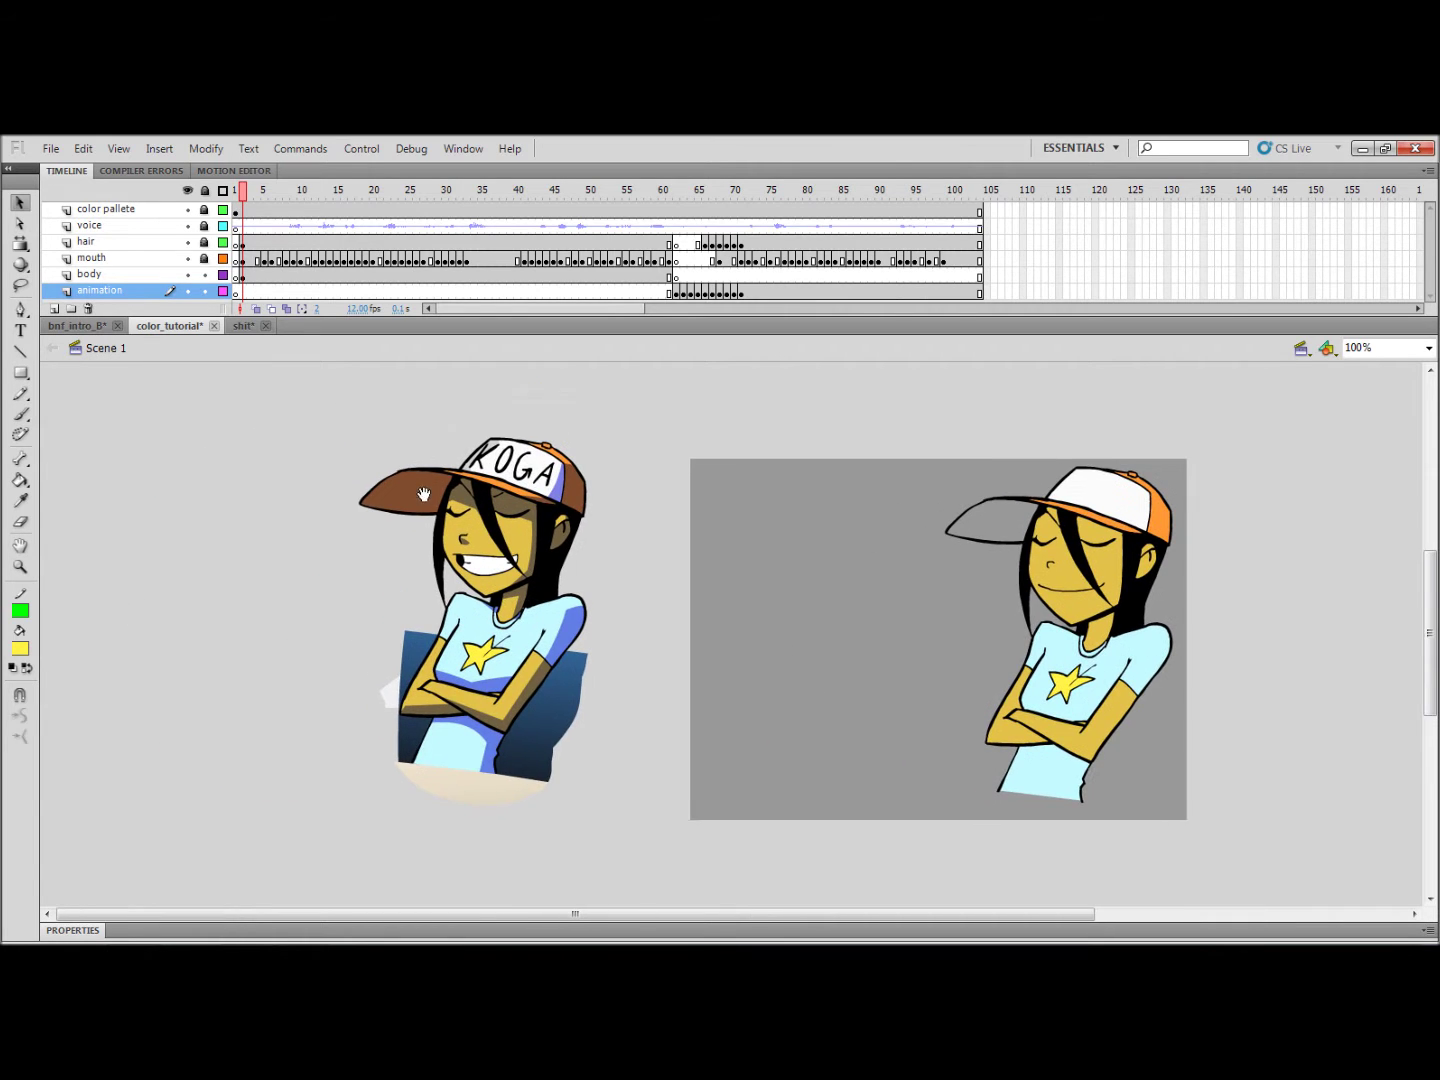
left_click_drag(325, 427, 641, 889)
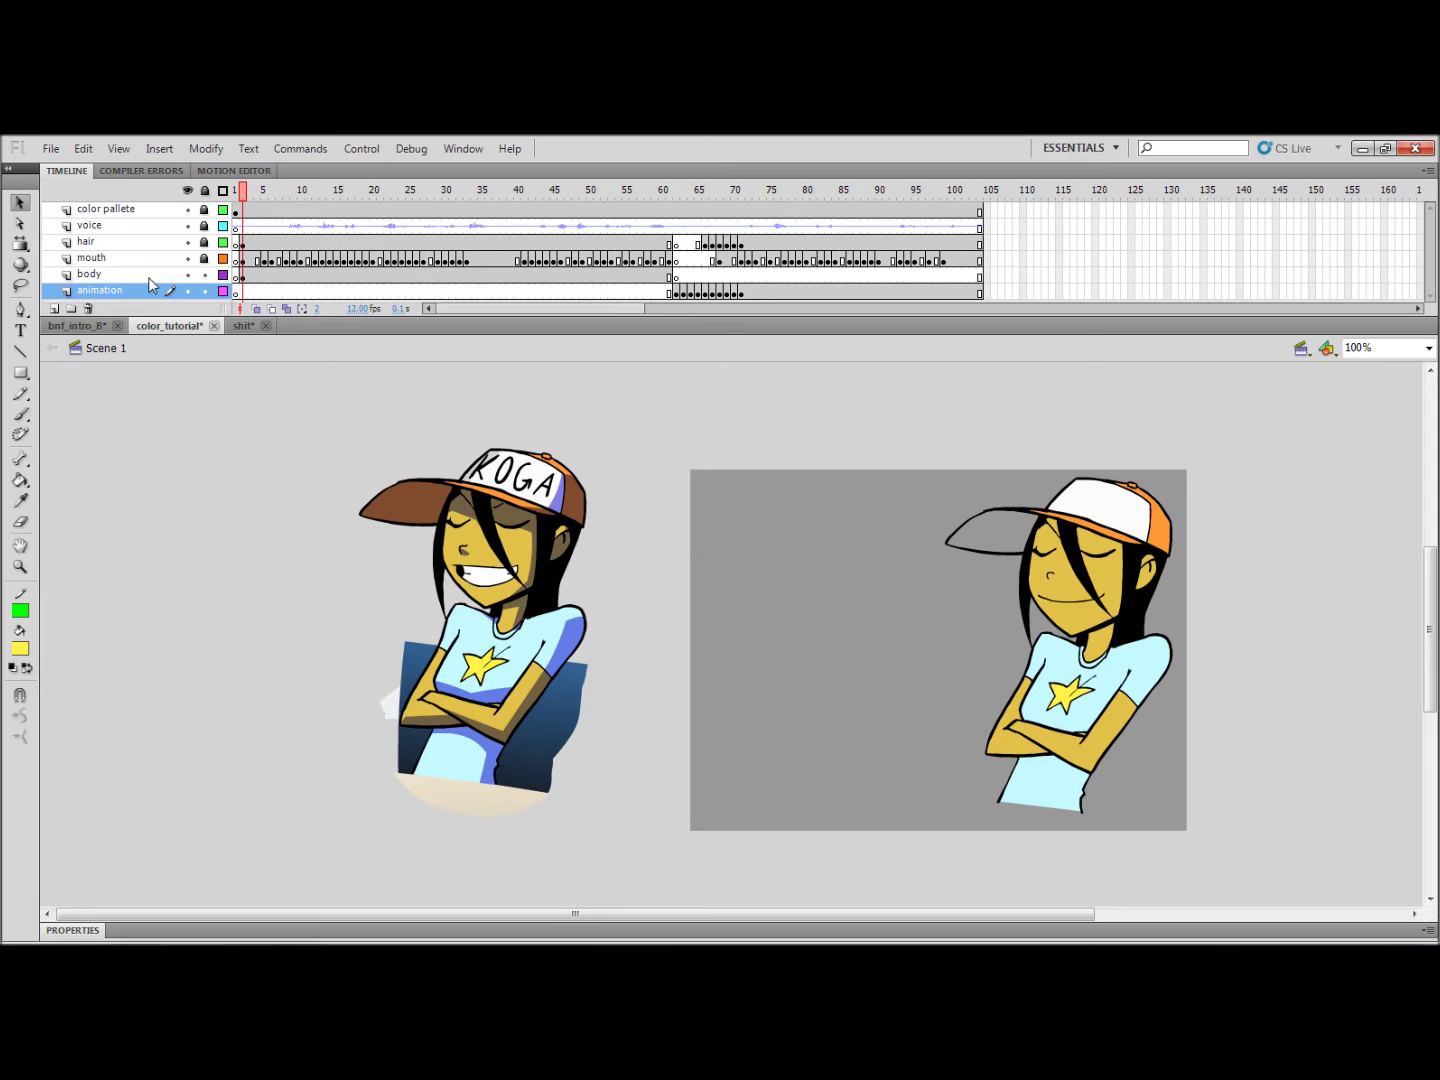
left_click(113, 215)
left_click_drag(257, 402, 675, 889)
left_click_drag(563, 683, 200, 665)
left_click(700, 605)
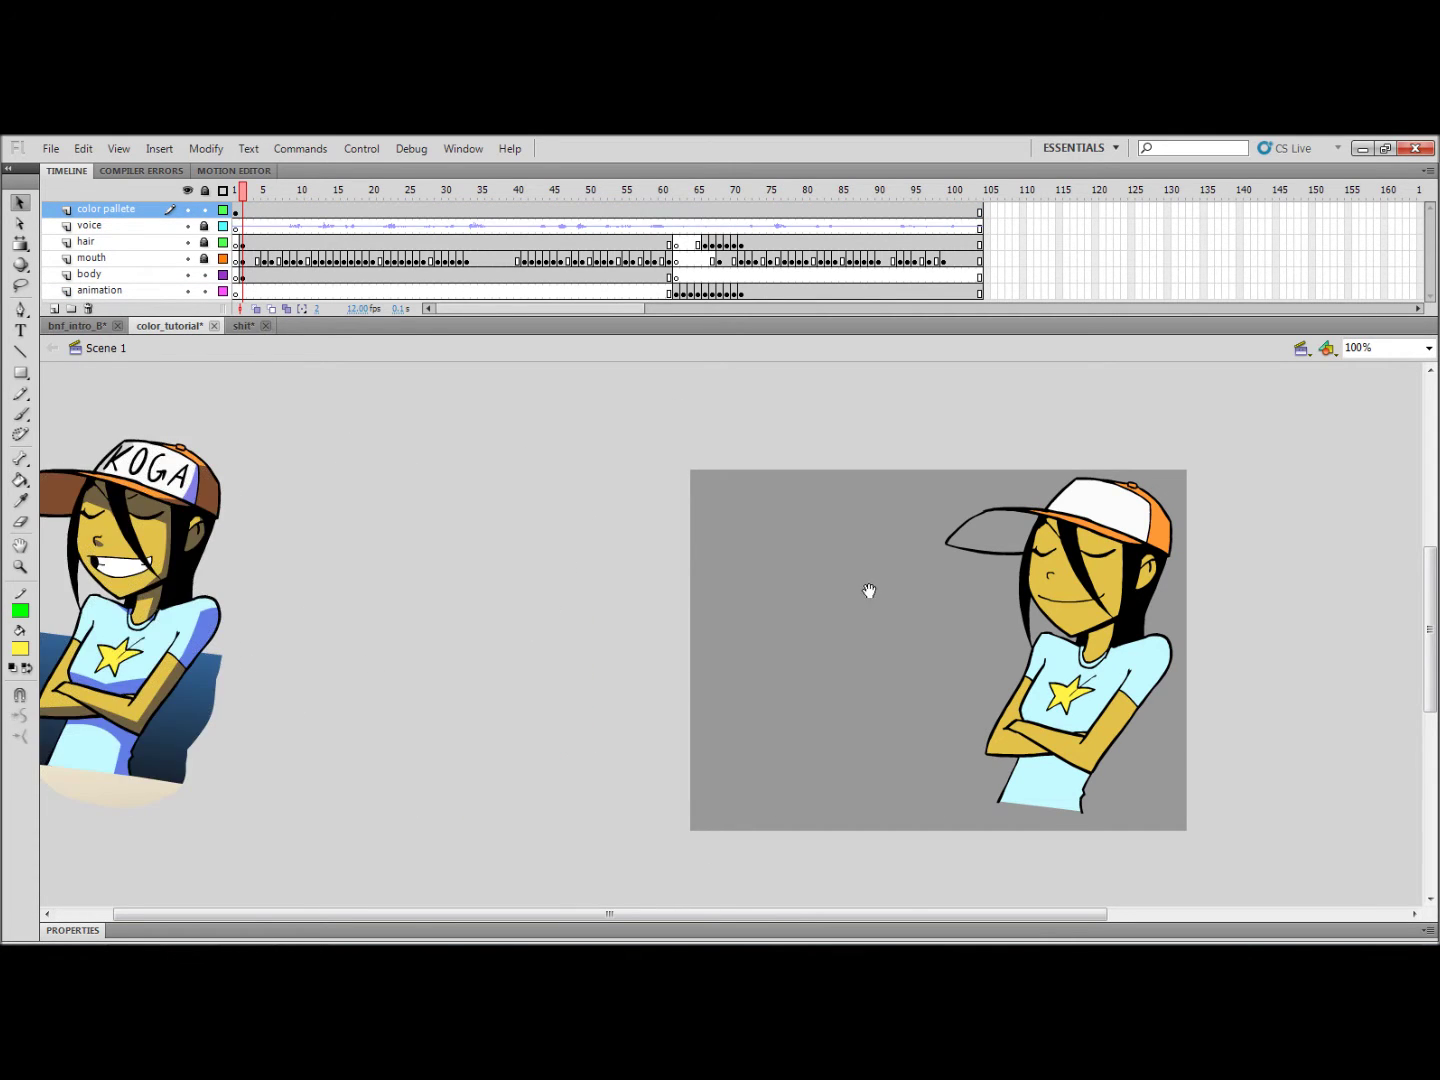
left_click_drag(869, 590, 370, 582)
key("ctrl+=")
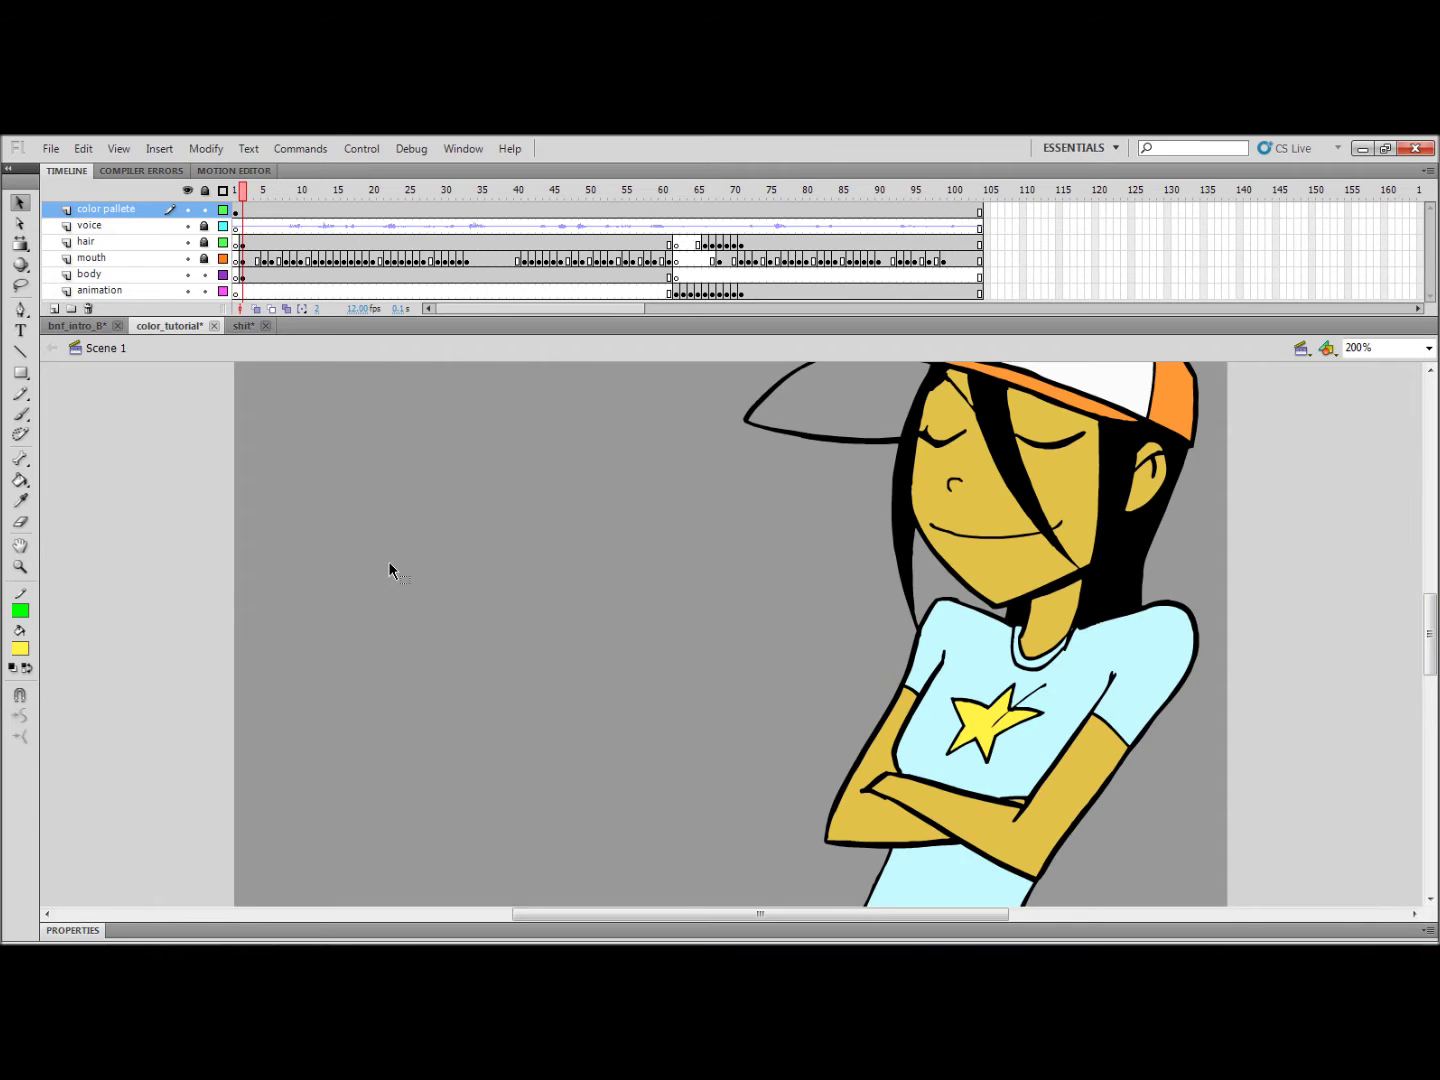
left_click_drag(1077, 661, 700, 726)
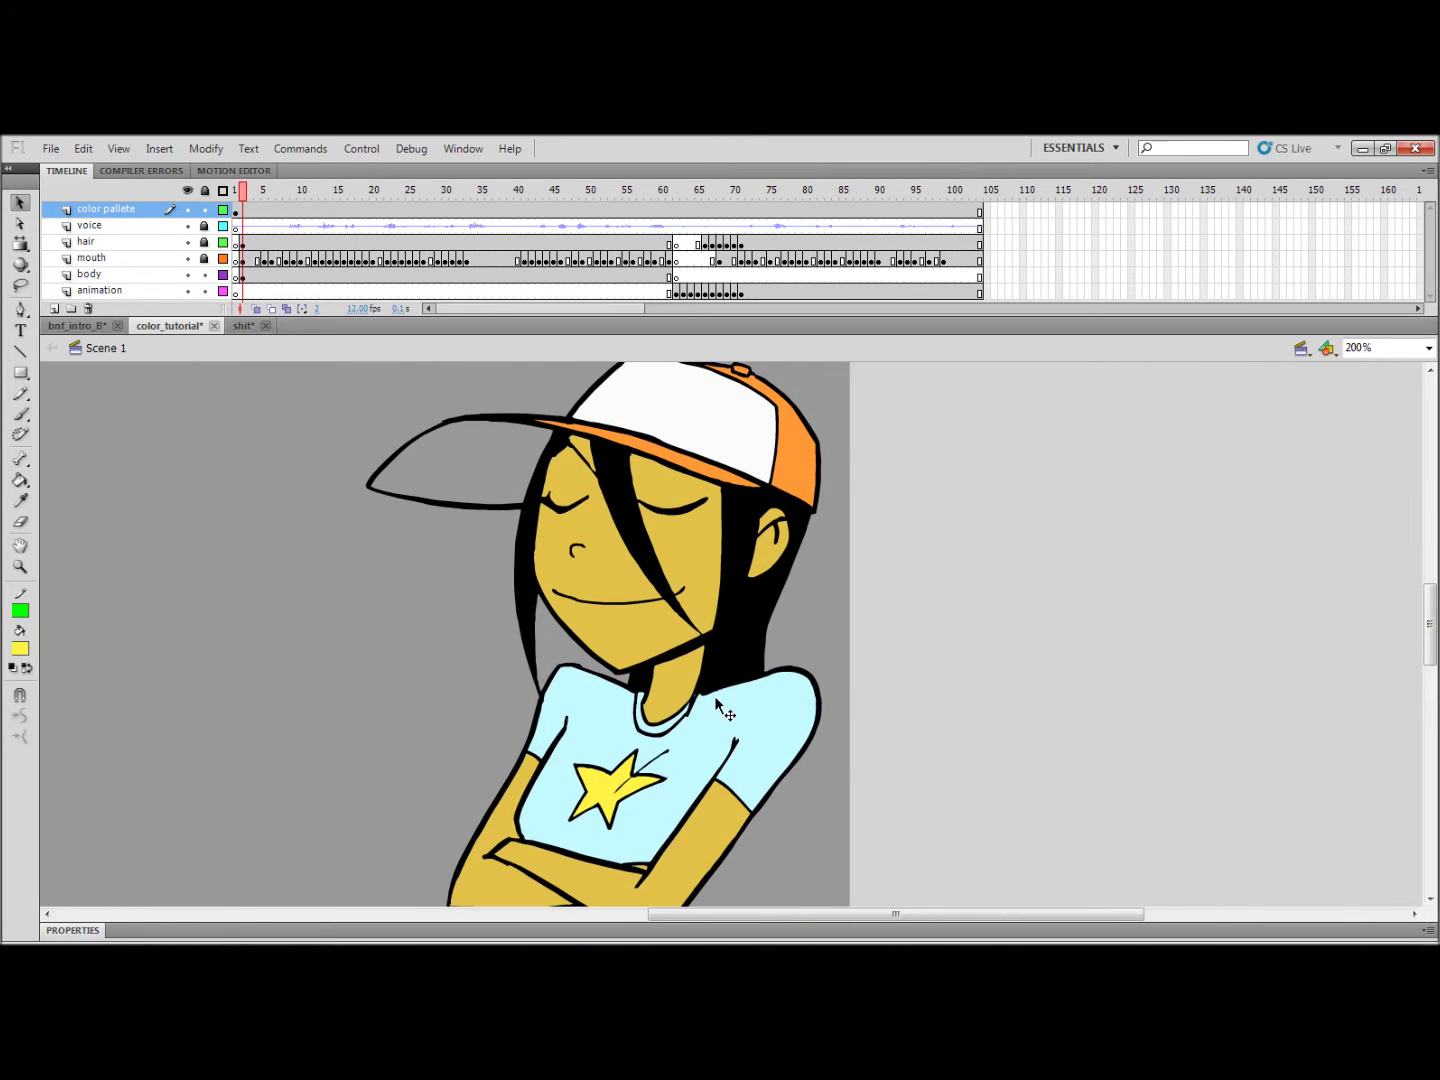
key("ctrl+minus")
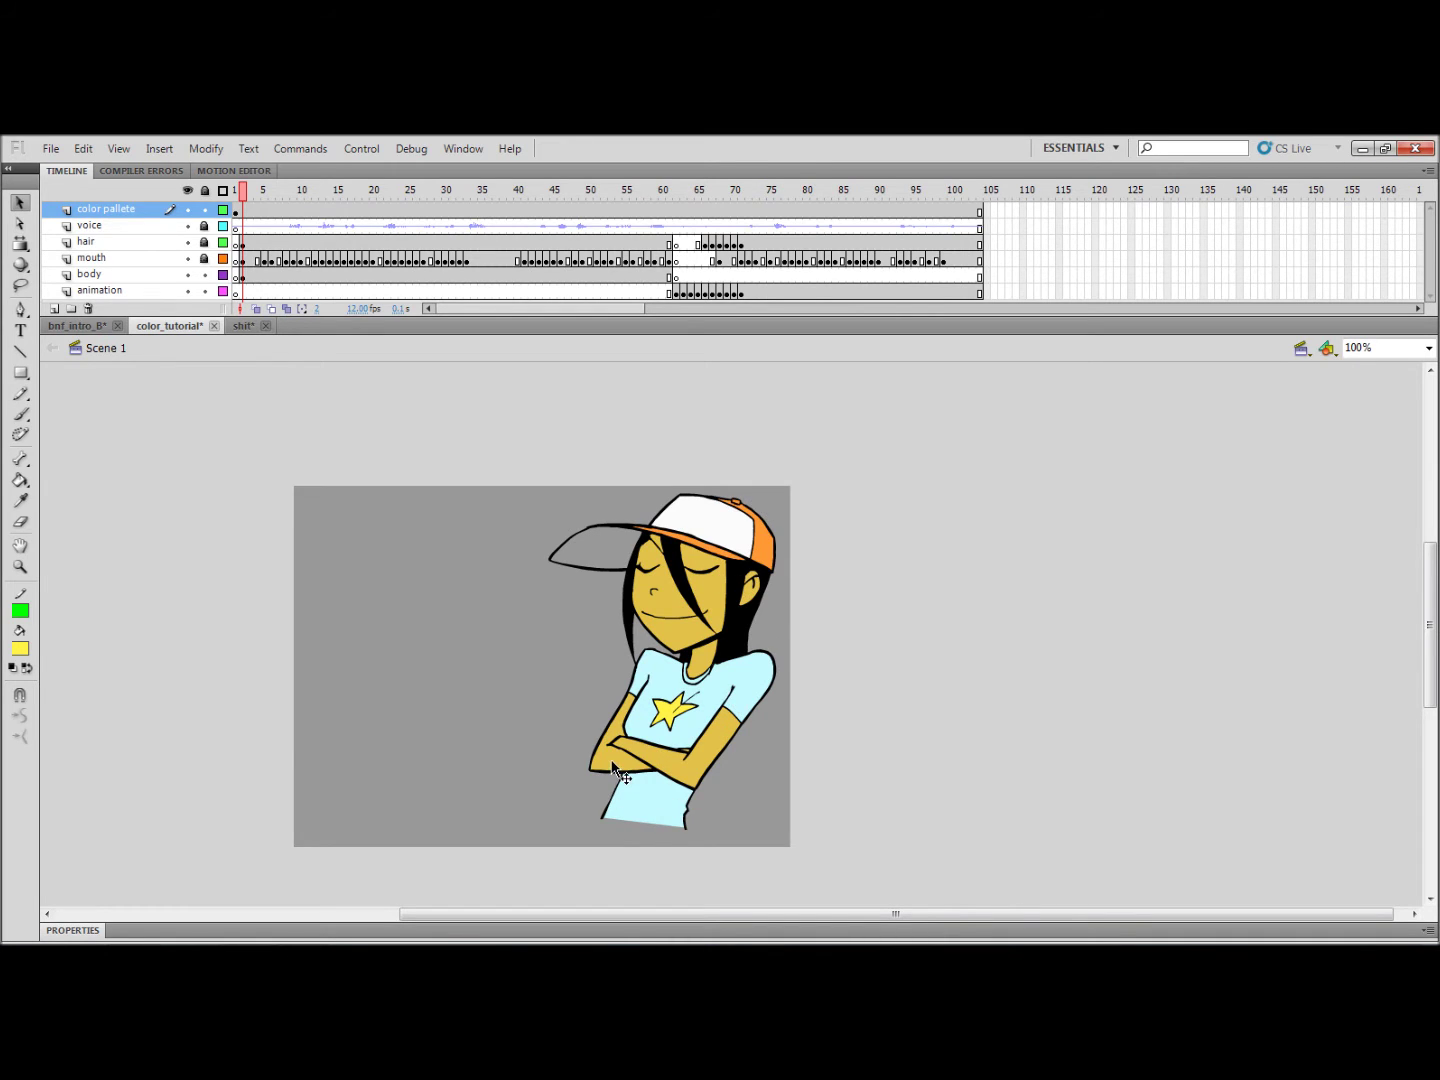
key("ctrl+equal")
key("ctrl+equal")
key("ctrl+minus")
key("ctrl+minus")
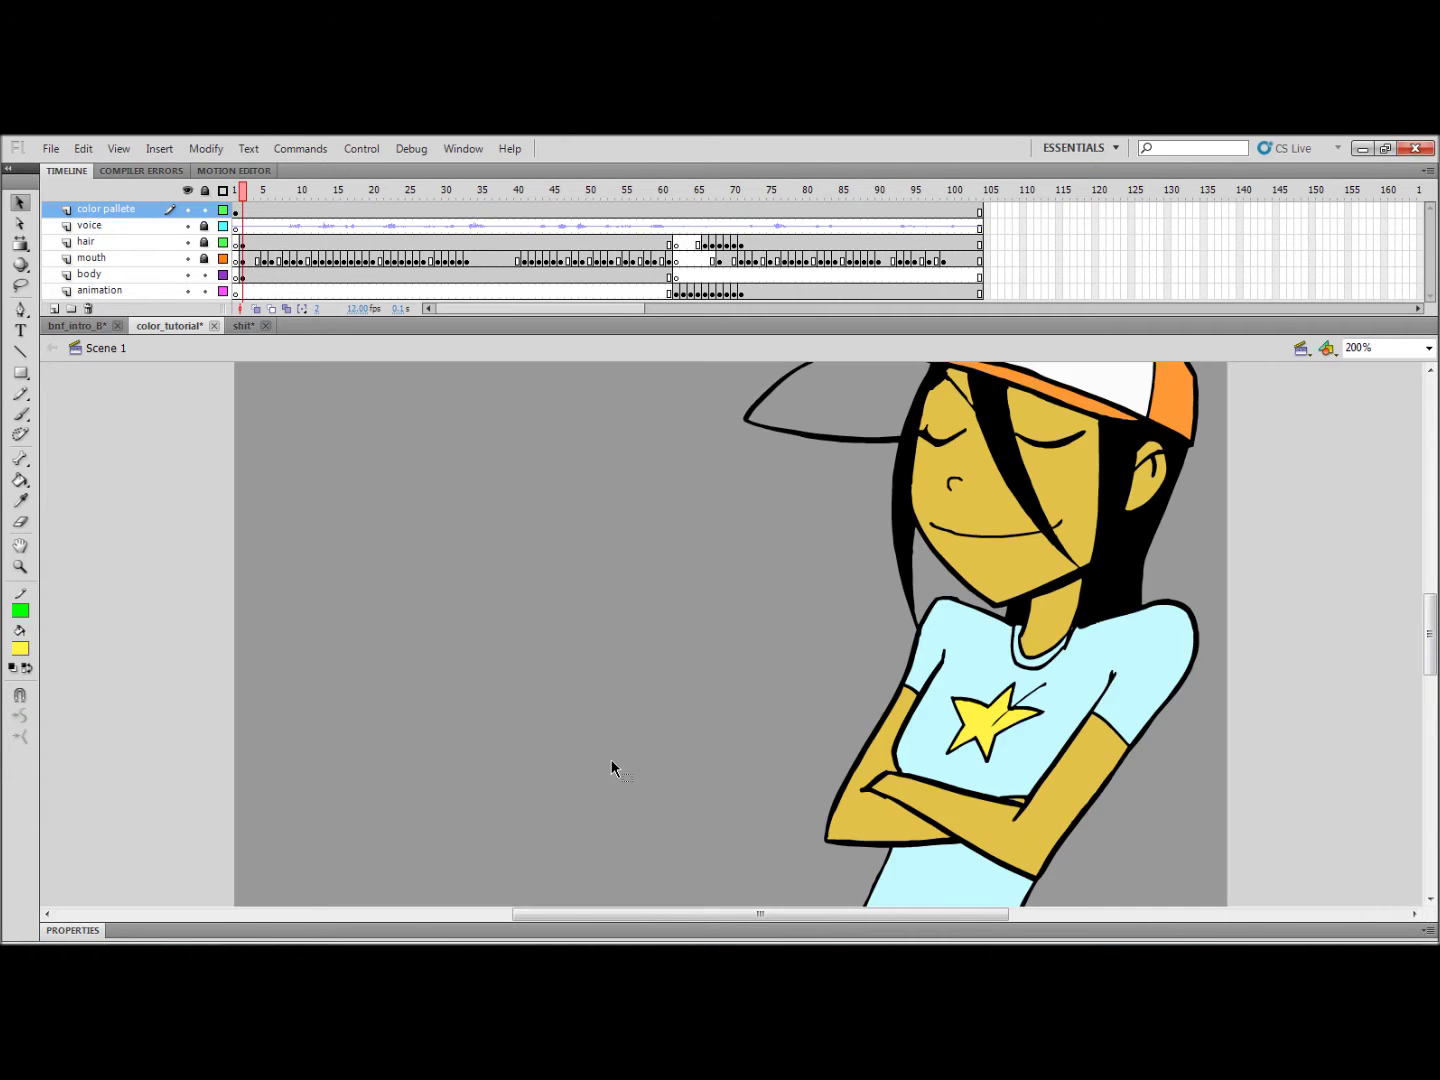
key("ctrl+equal")
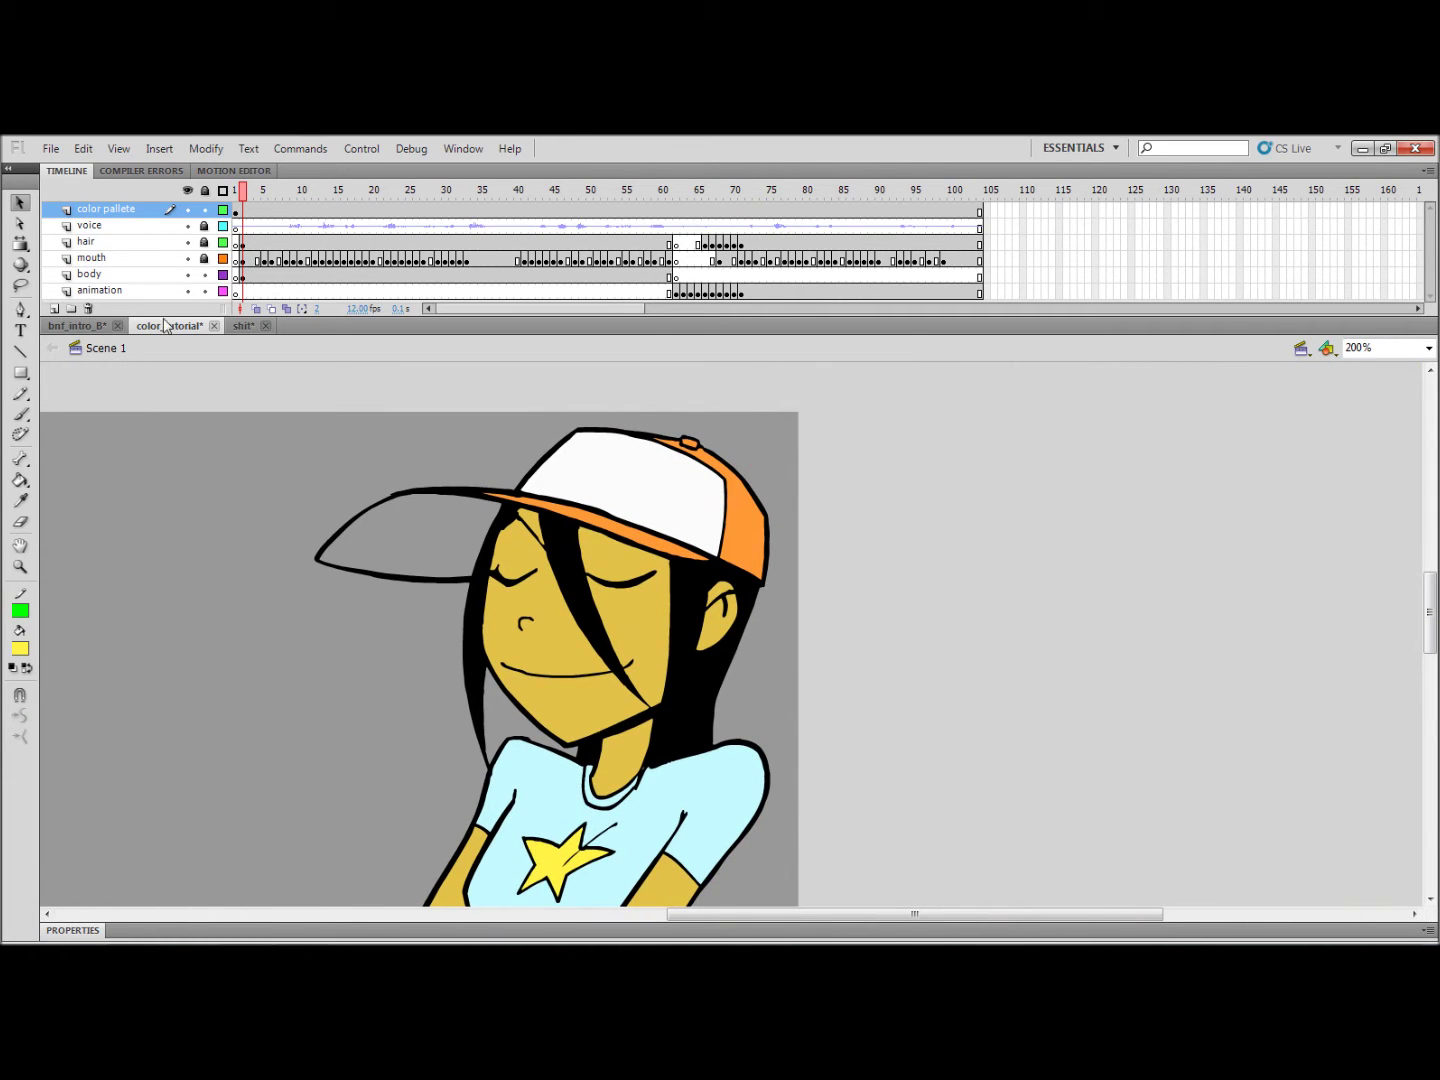
On the body layer, draw green straight guide lines across the cap with the Line tool.
left_click(131, 292)
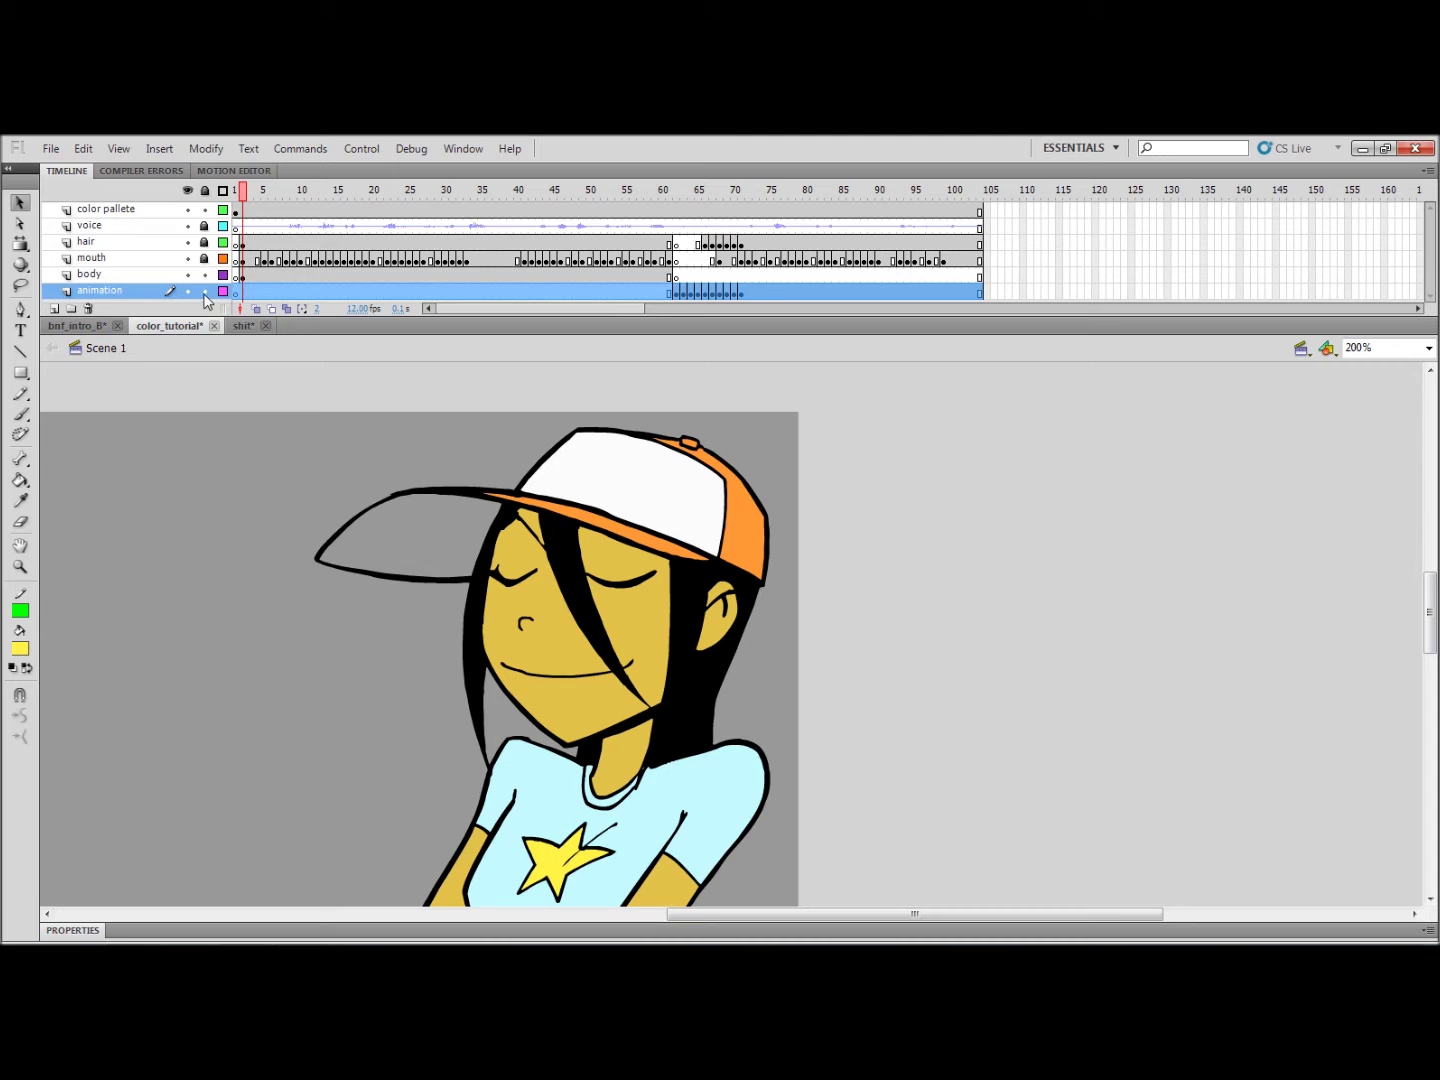
left_click(145, 276)
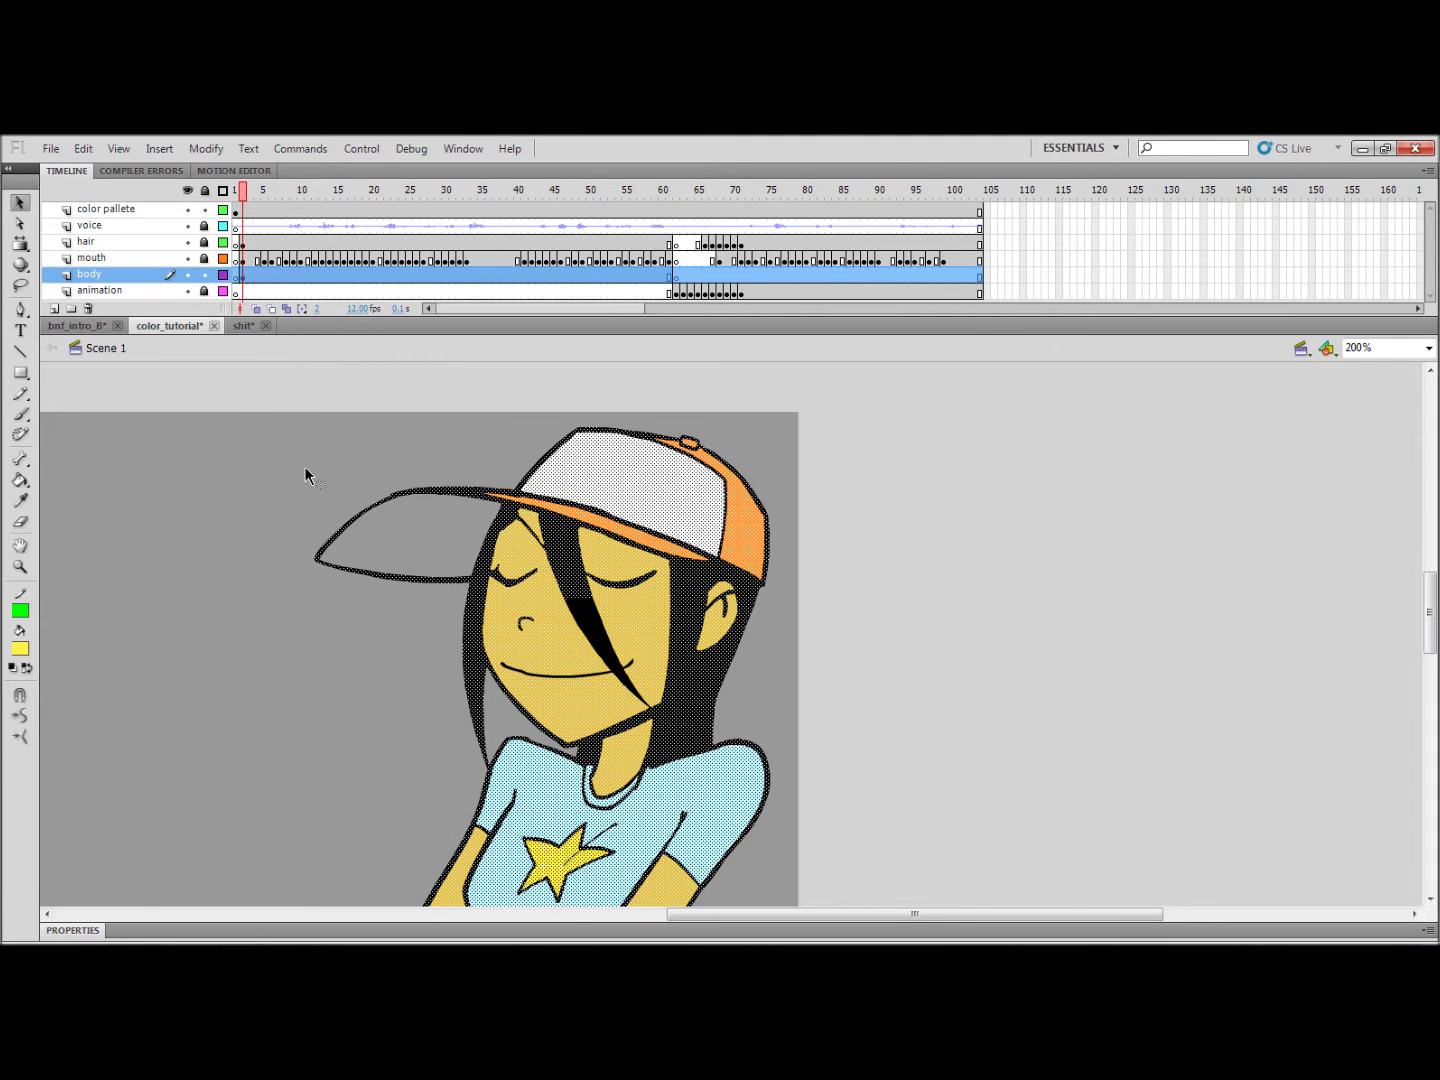
left_click(342, 705)
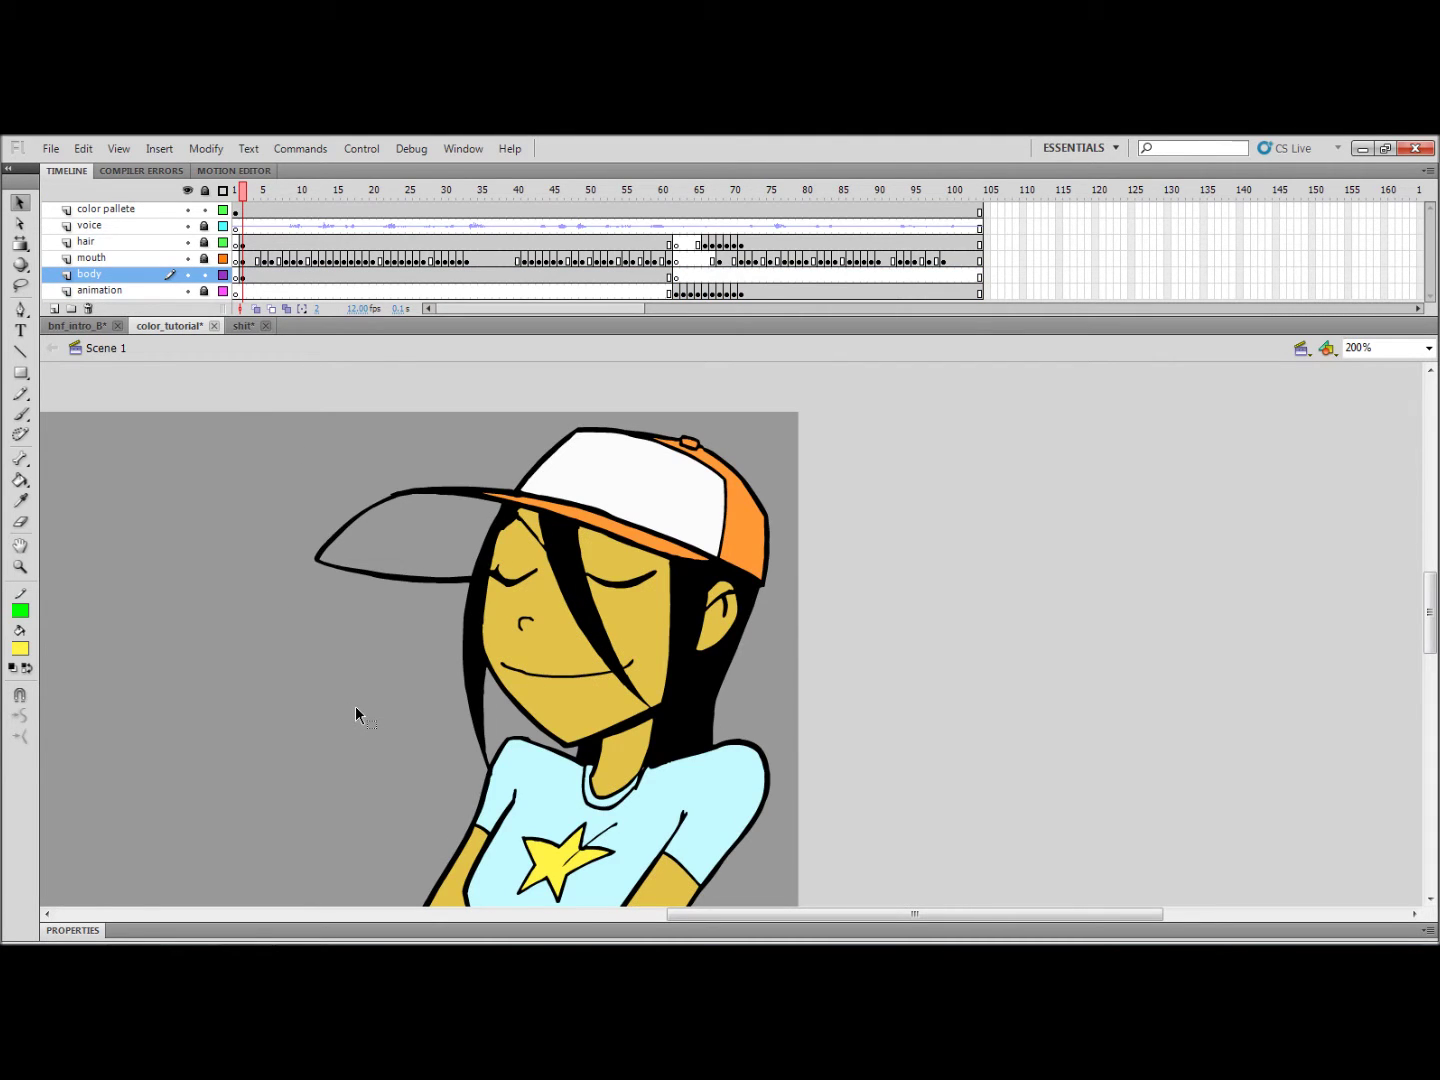
key("n")
mouse_move(719, 462)
left_mouse_down()
mouse_move(694, 546)
mouse_move(633, 541)
left_mouse_up()
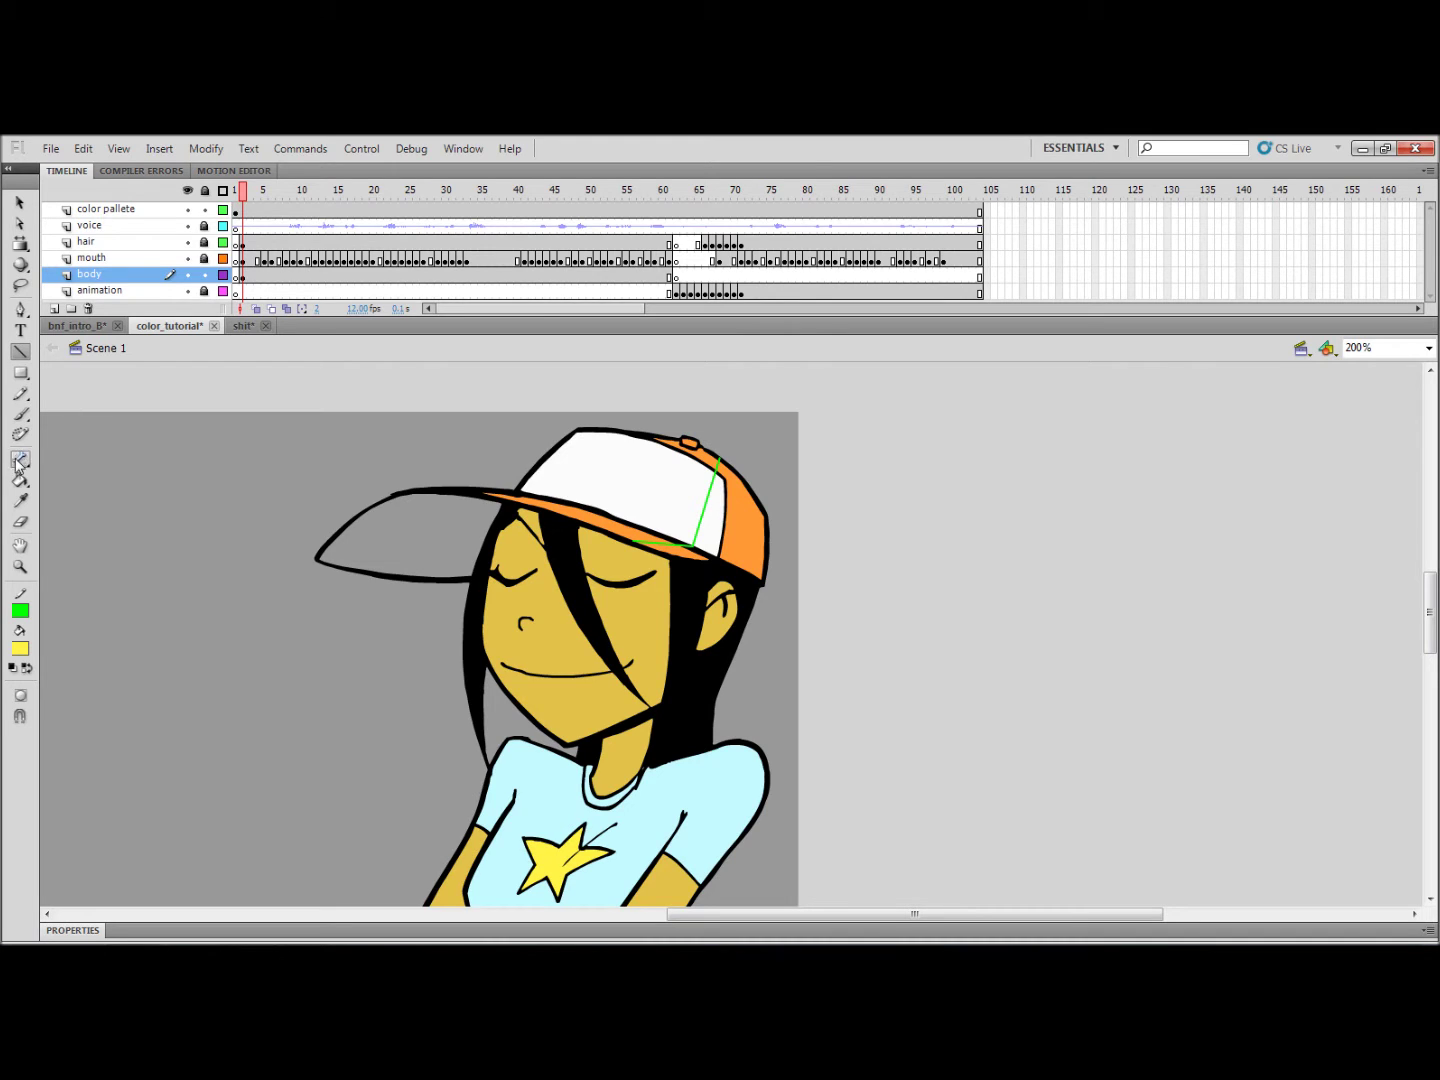
Try the Pencil tool with an undone test scribble, then set Pencil Mode to Smooth.
left_click(20, 393)
mouse_move(245, 446)
left_mouse_down()
mouse_move(244, 662)
mouse_move(372, 757)
left_mouse_up()
key("ctrl+z")
left_click(21, 715)
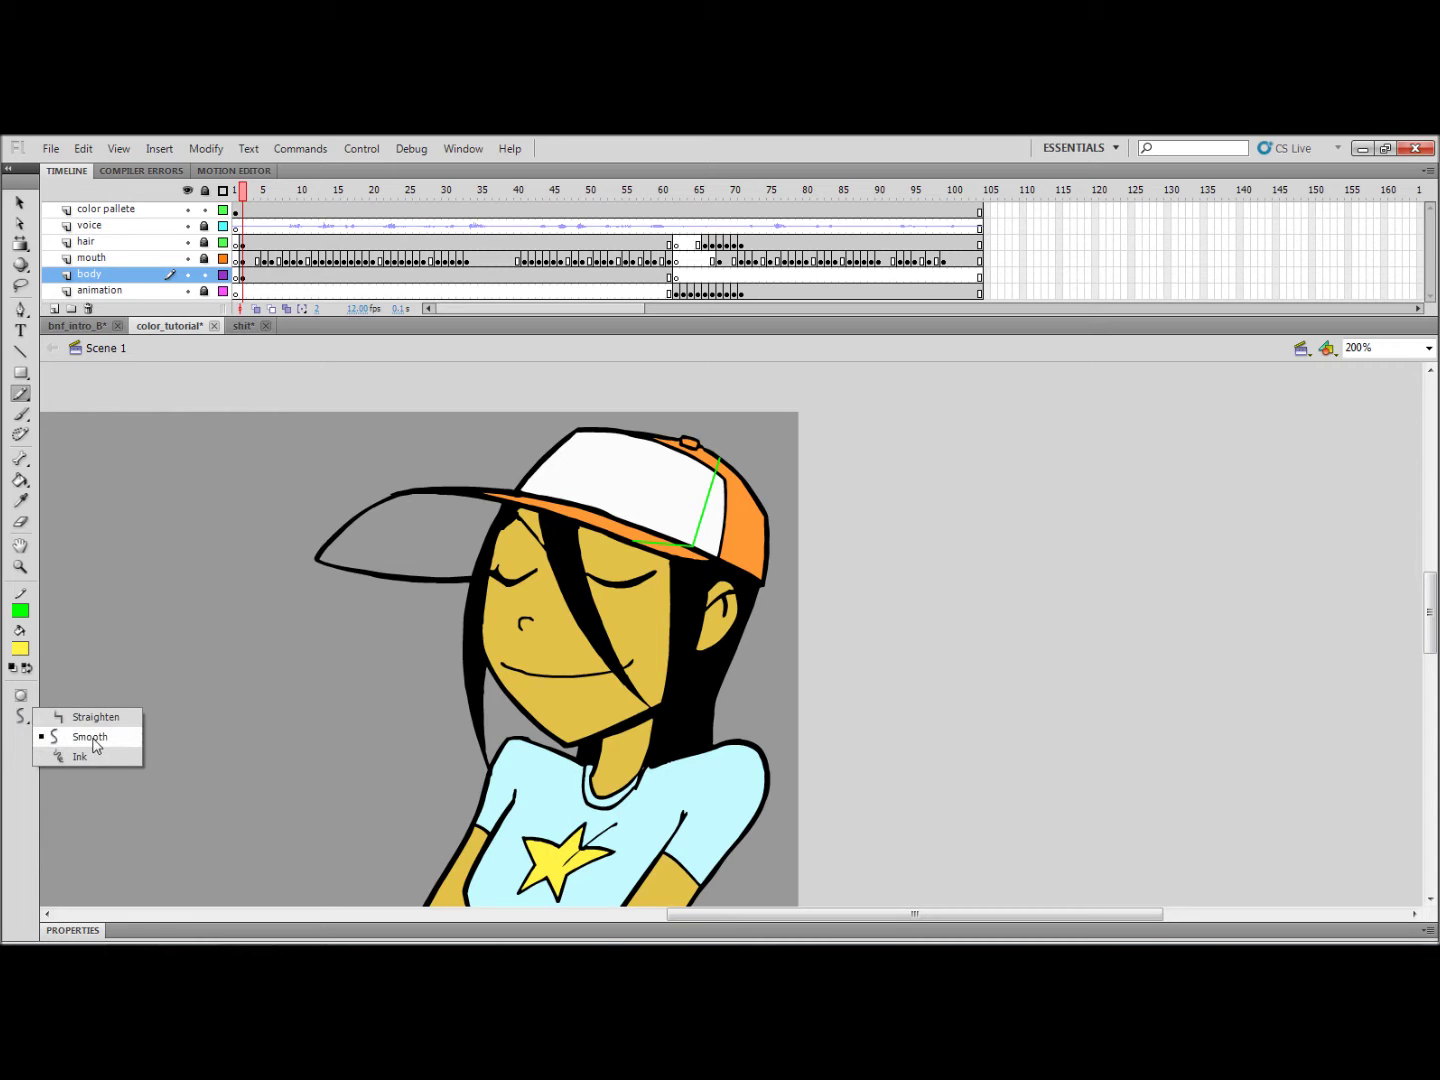
left_click(95, 741)
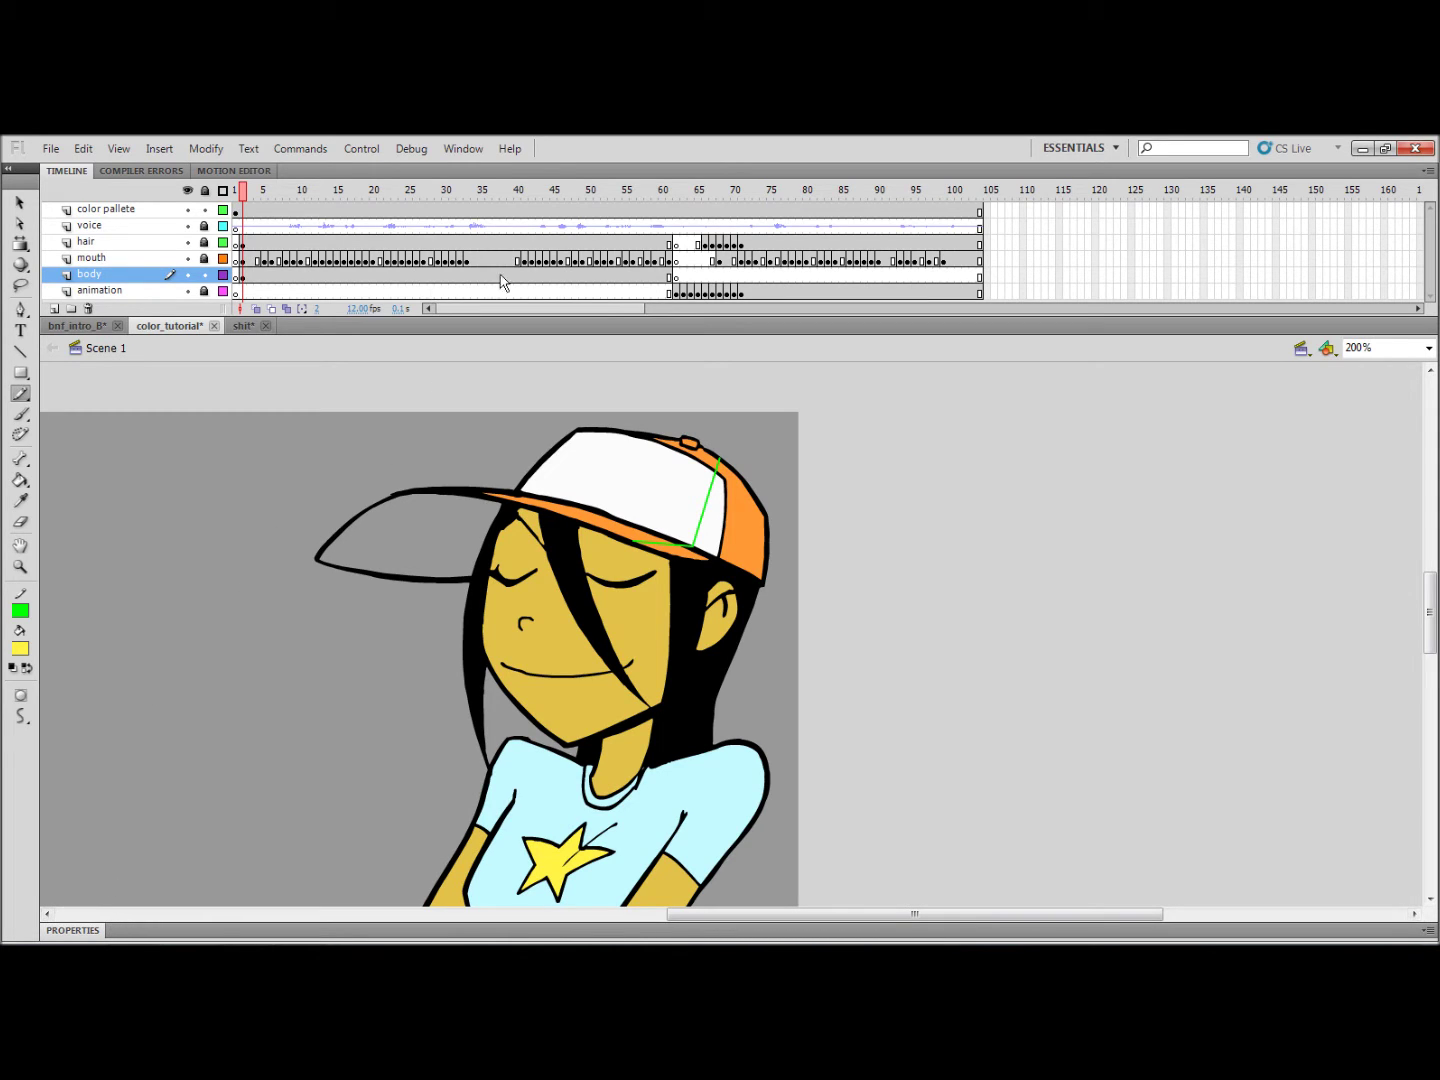
Show the Properties panel and change the pencil's Smoothing value from 60 to 75.
left_click(458, 150)
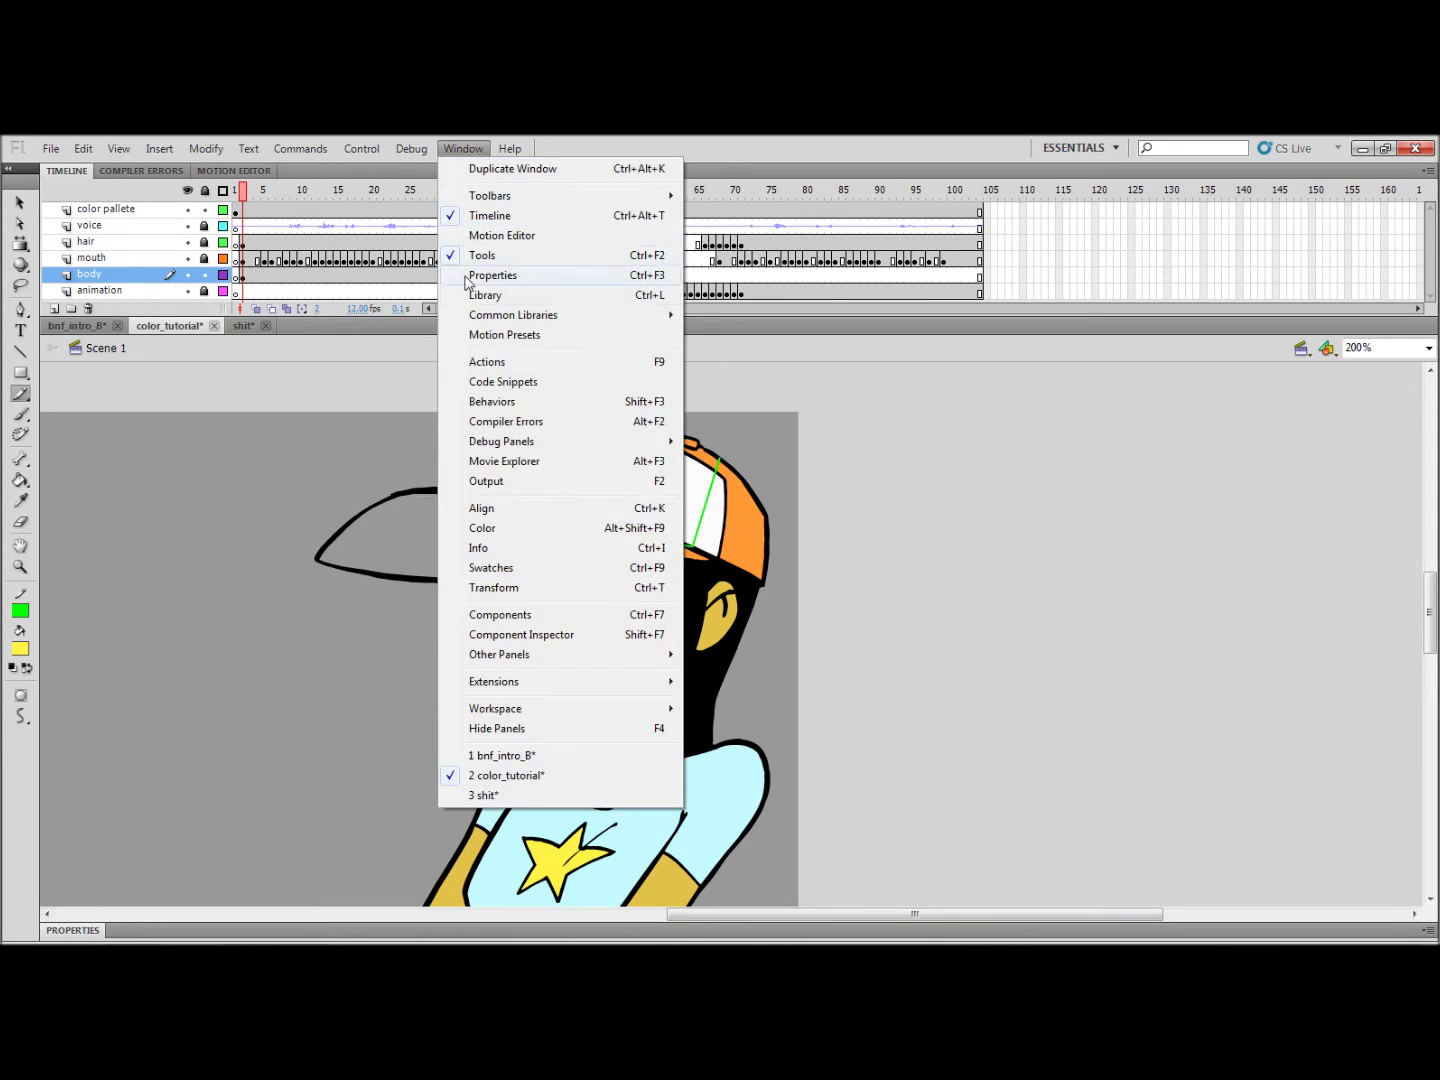
left_click(490, 277)
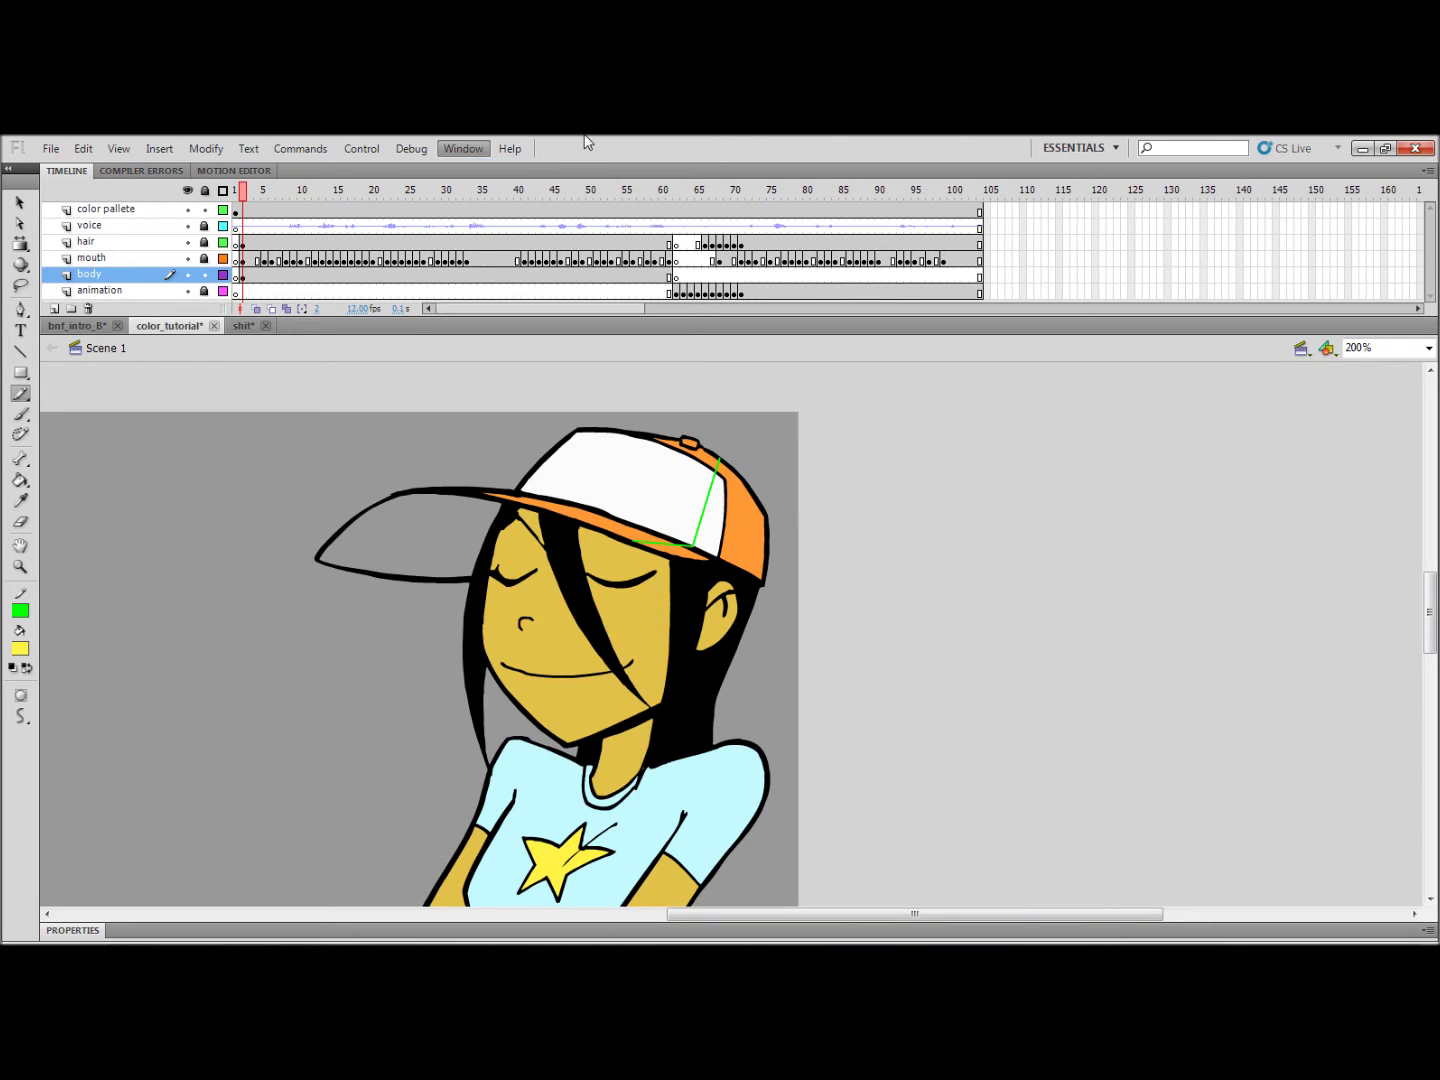
left_click(85, 930)
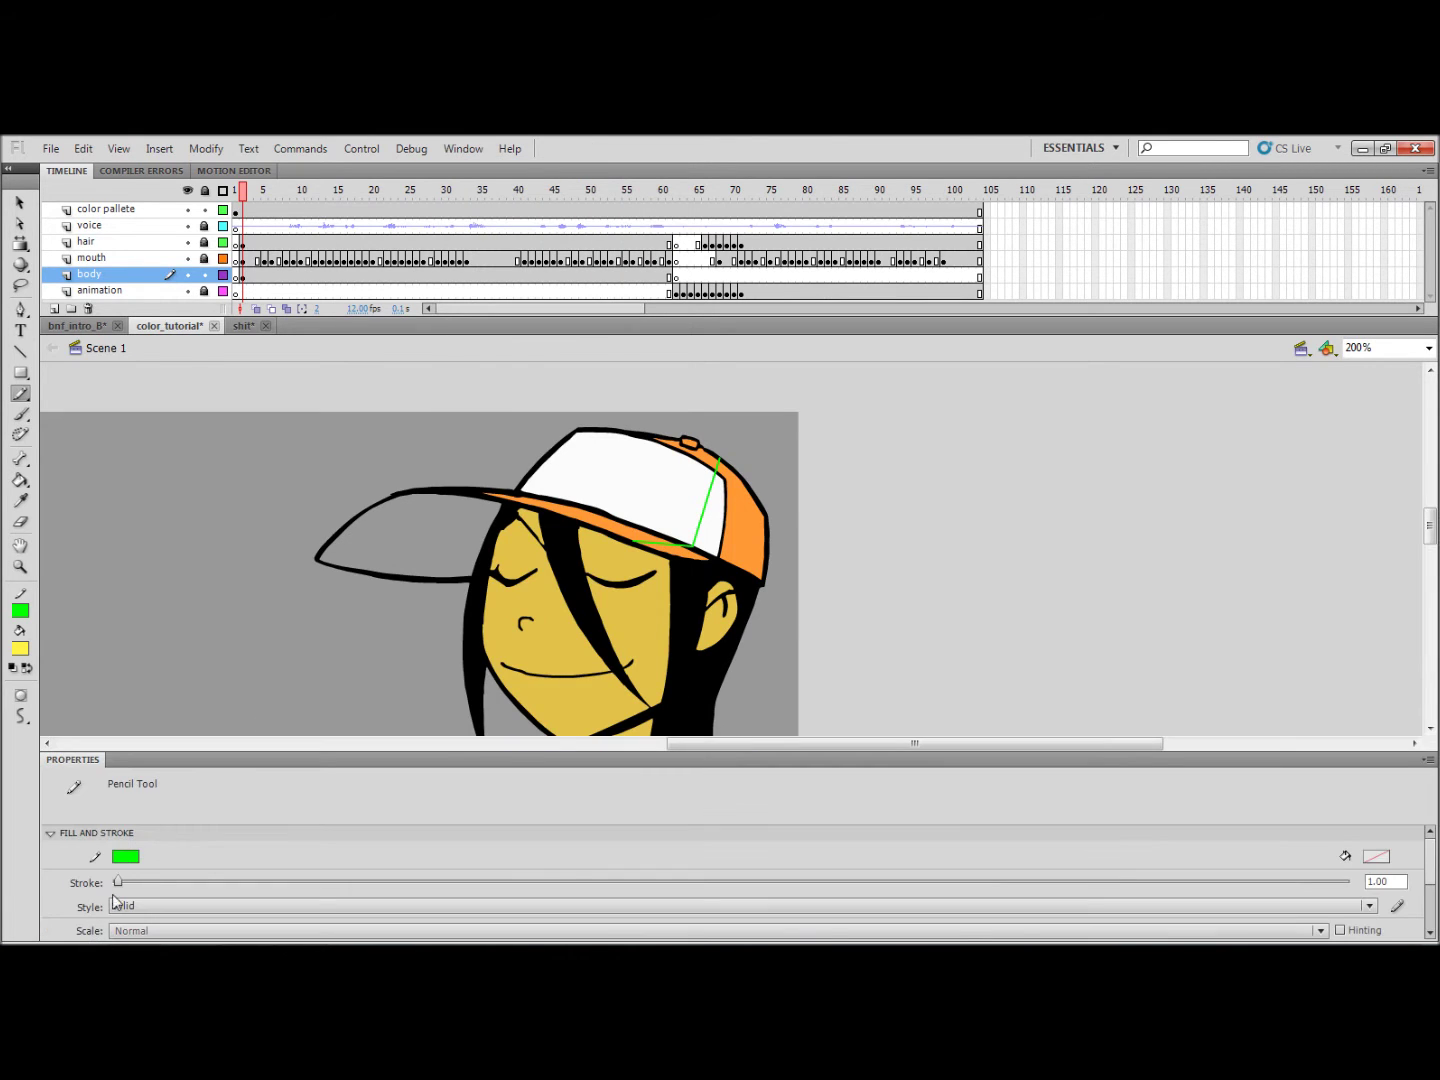
left_click_drag(1429, 851, 1426, 905)
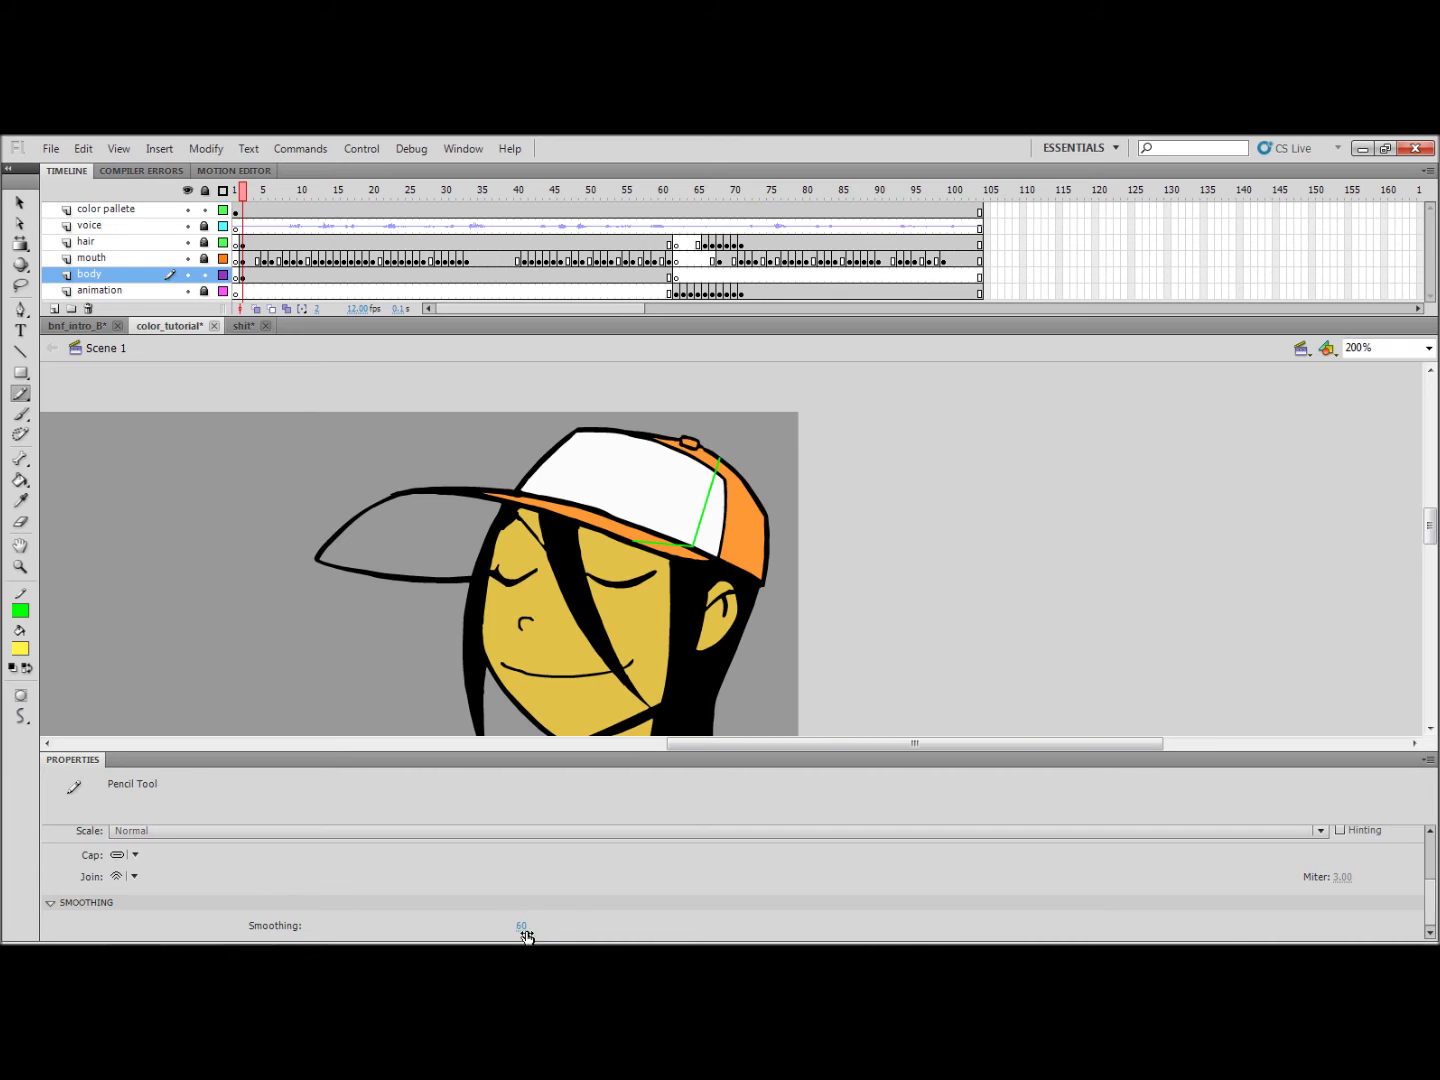
left_click(521, 929)
type("75")
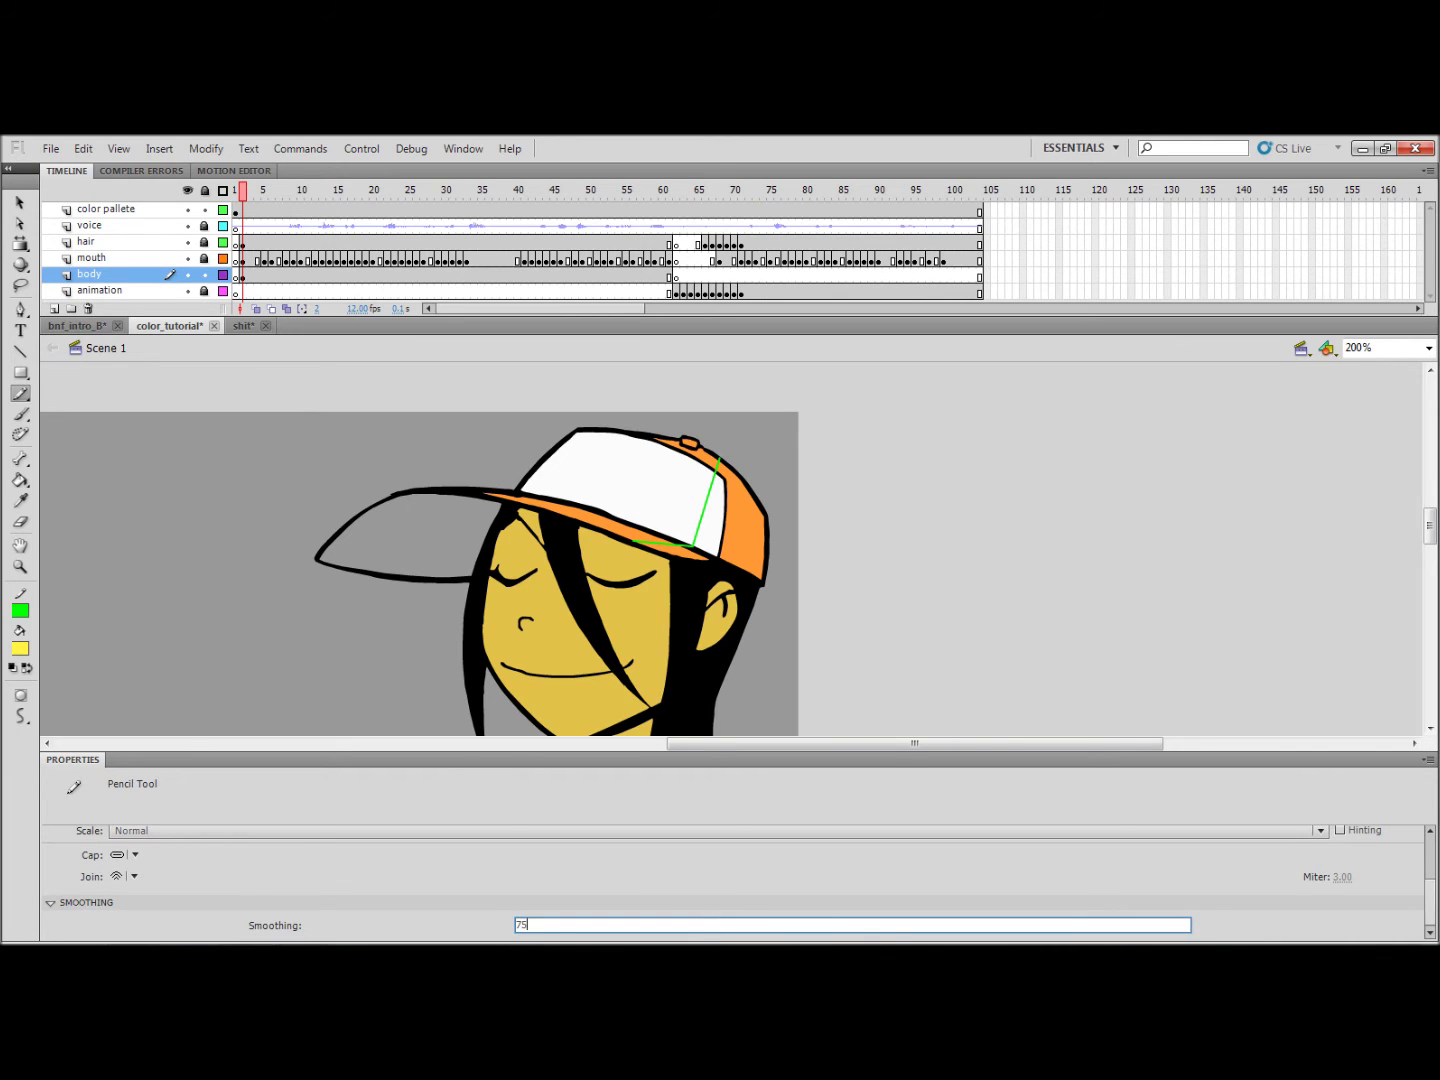
key("Return")
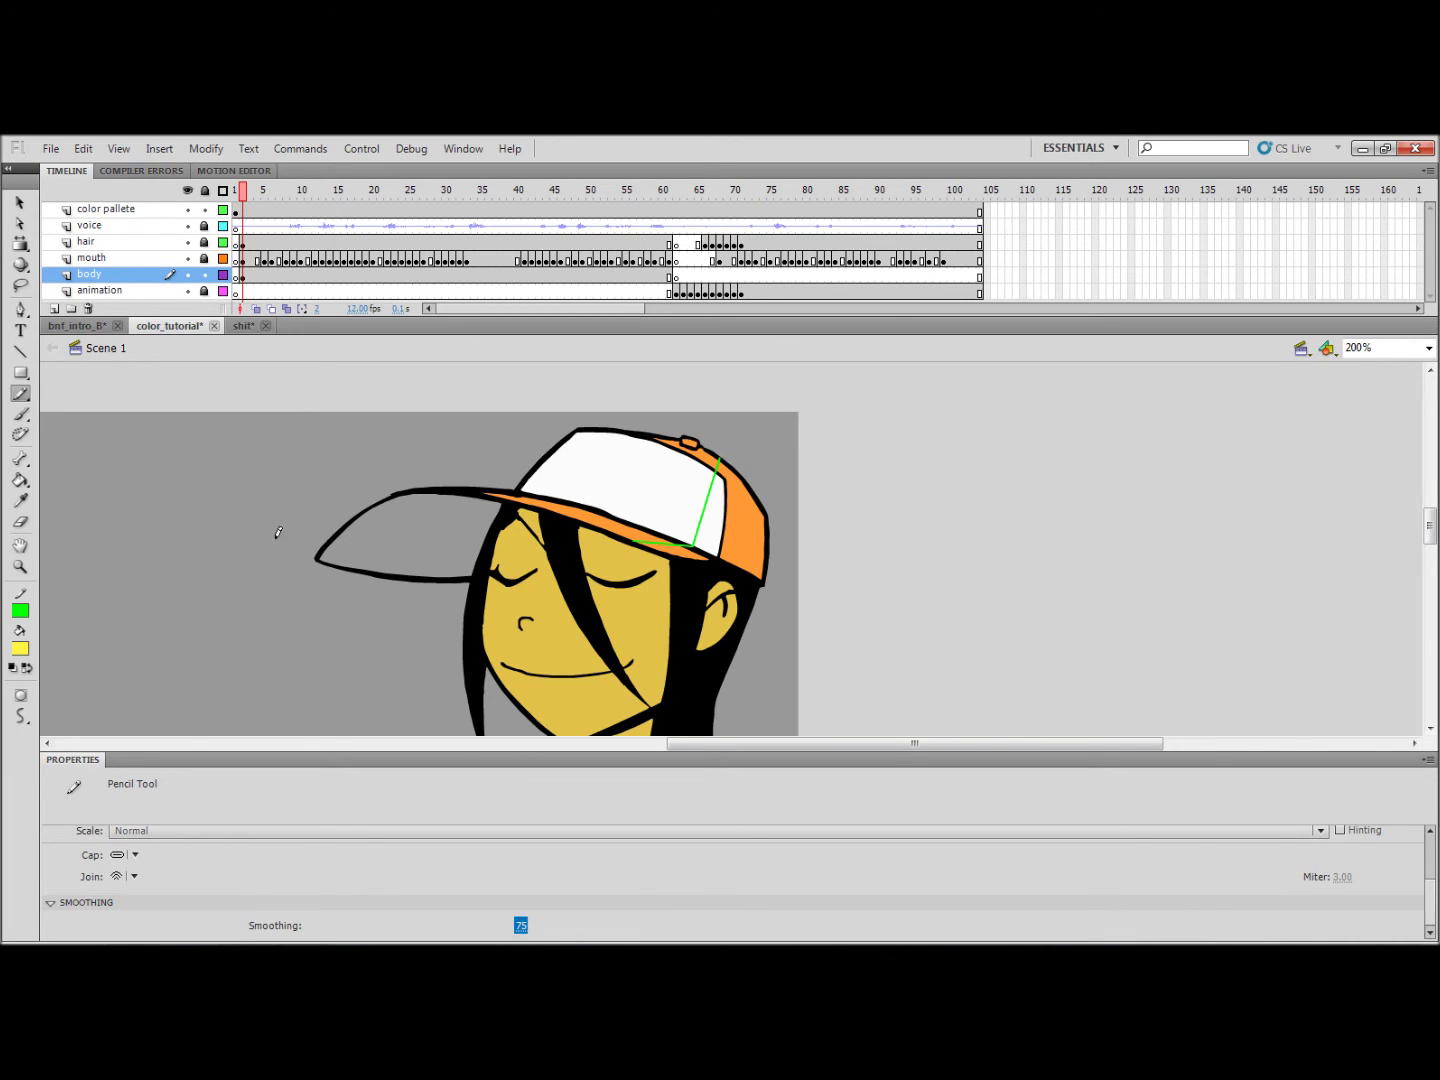
double_click(95, 762)
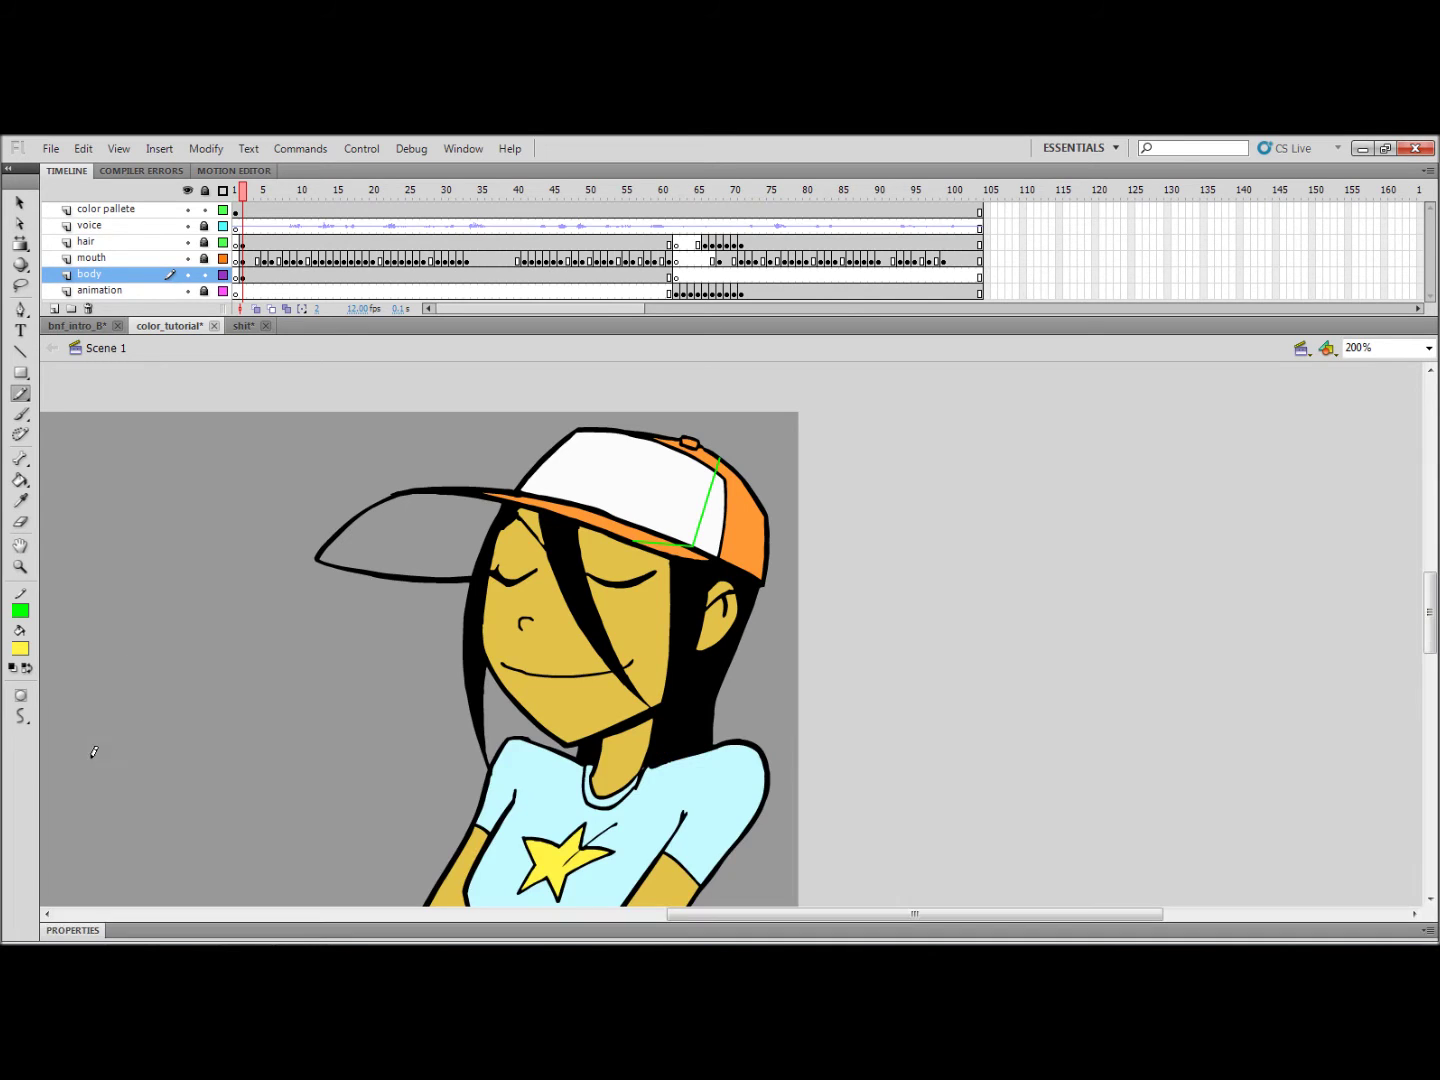
left_click_drag(154, 714, 299, 679)
left_click_drag(113, 663, 209, 621)
left_click_drag(102, 611, 129, 592)
key("v")
mouse_move(103, 555)
left_mouse_down()
mouse_move(356, 760)
mouse_move(324, 778)
left_mouse_up()
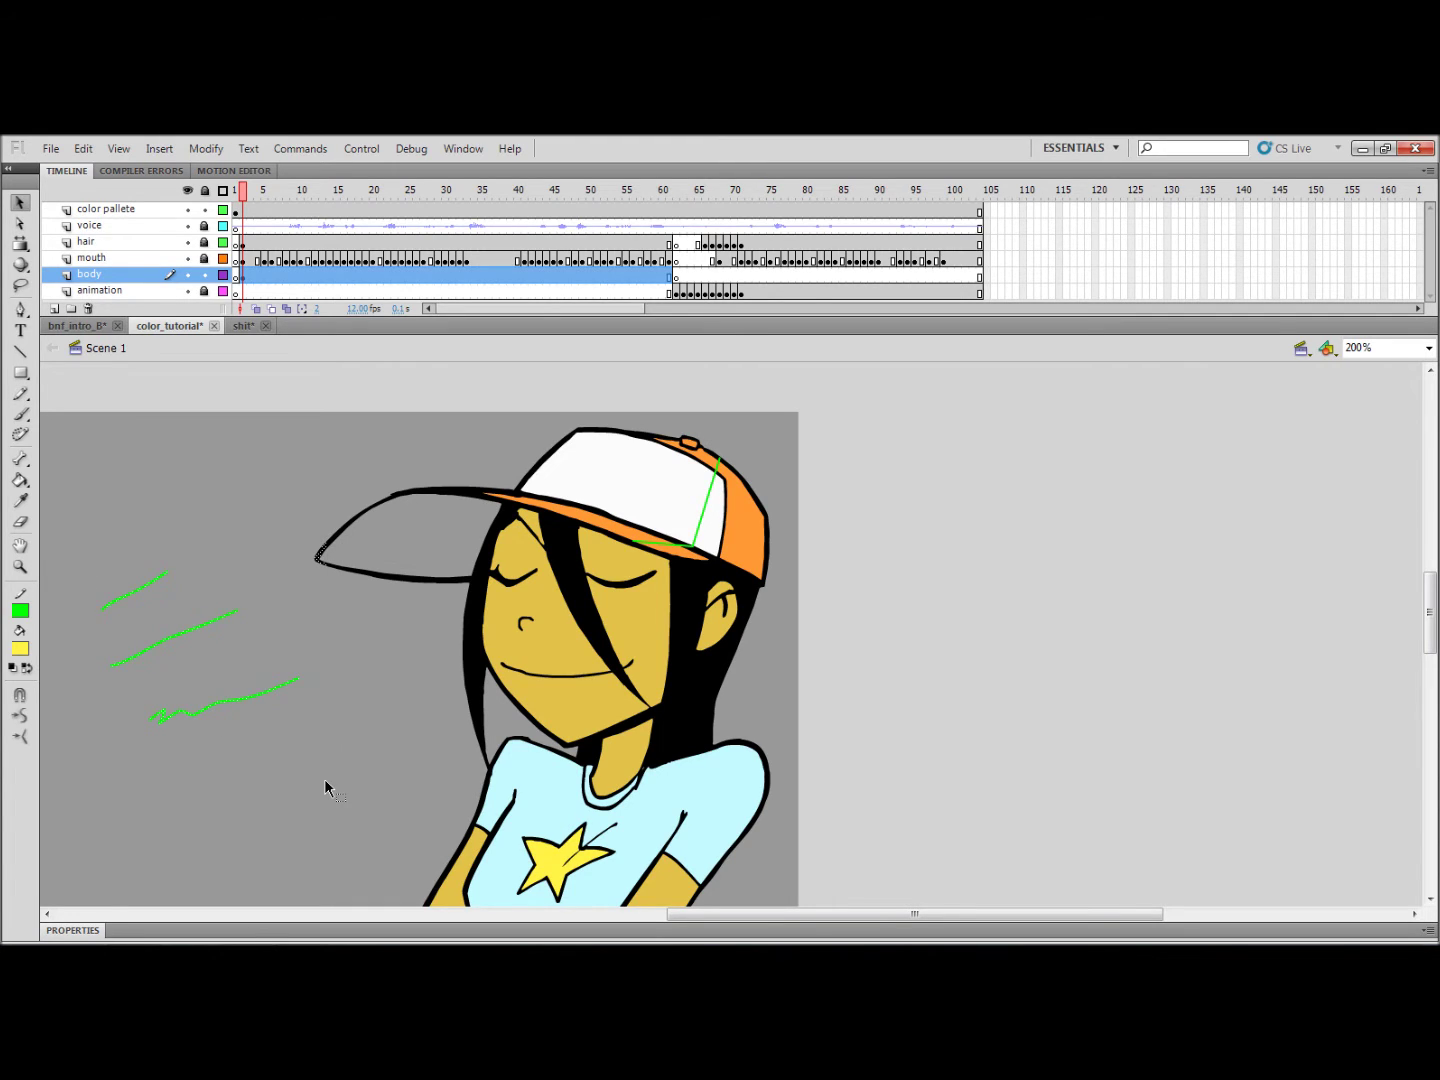
left_click(21, 609)
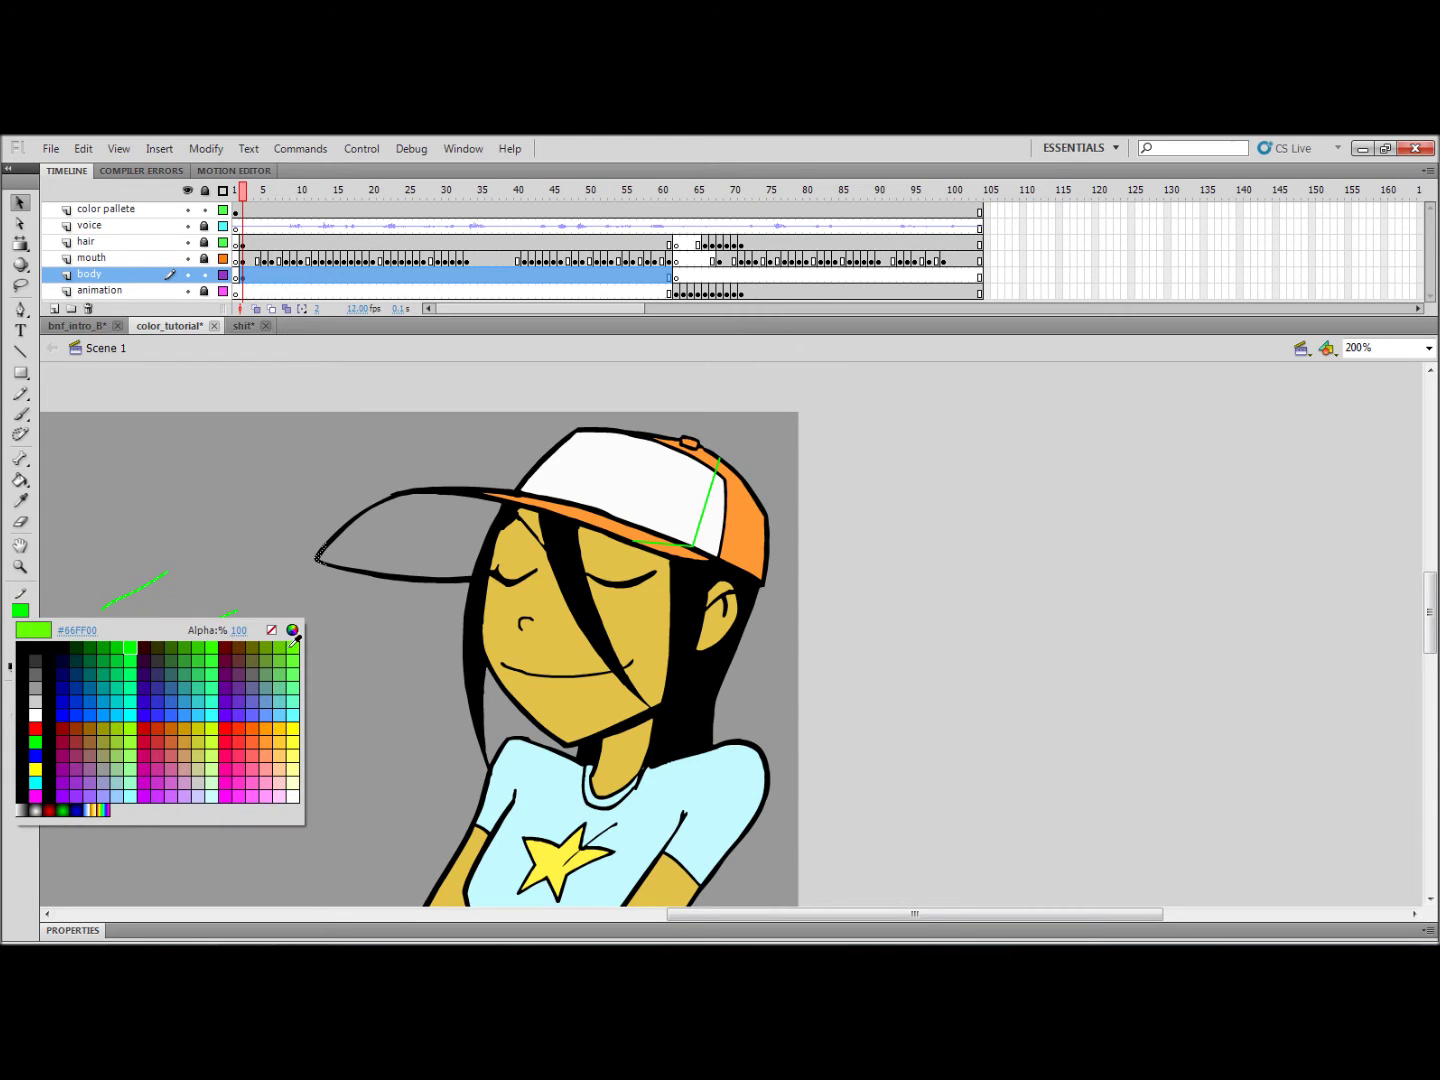
left_click(292, 629)
left_click(302, 681)
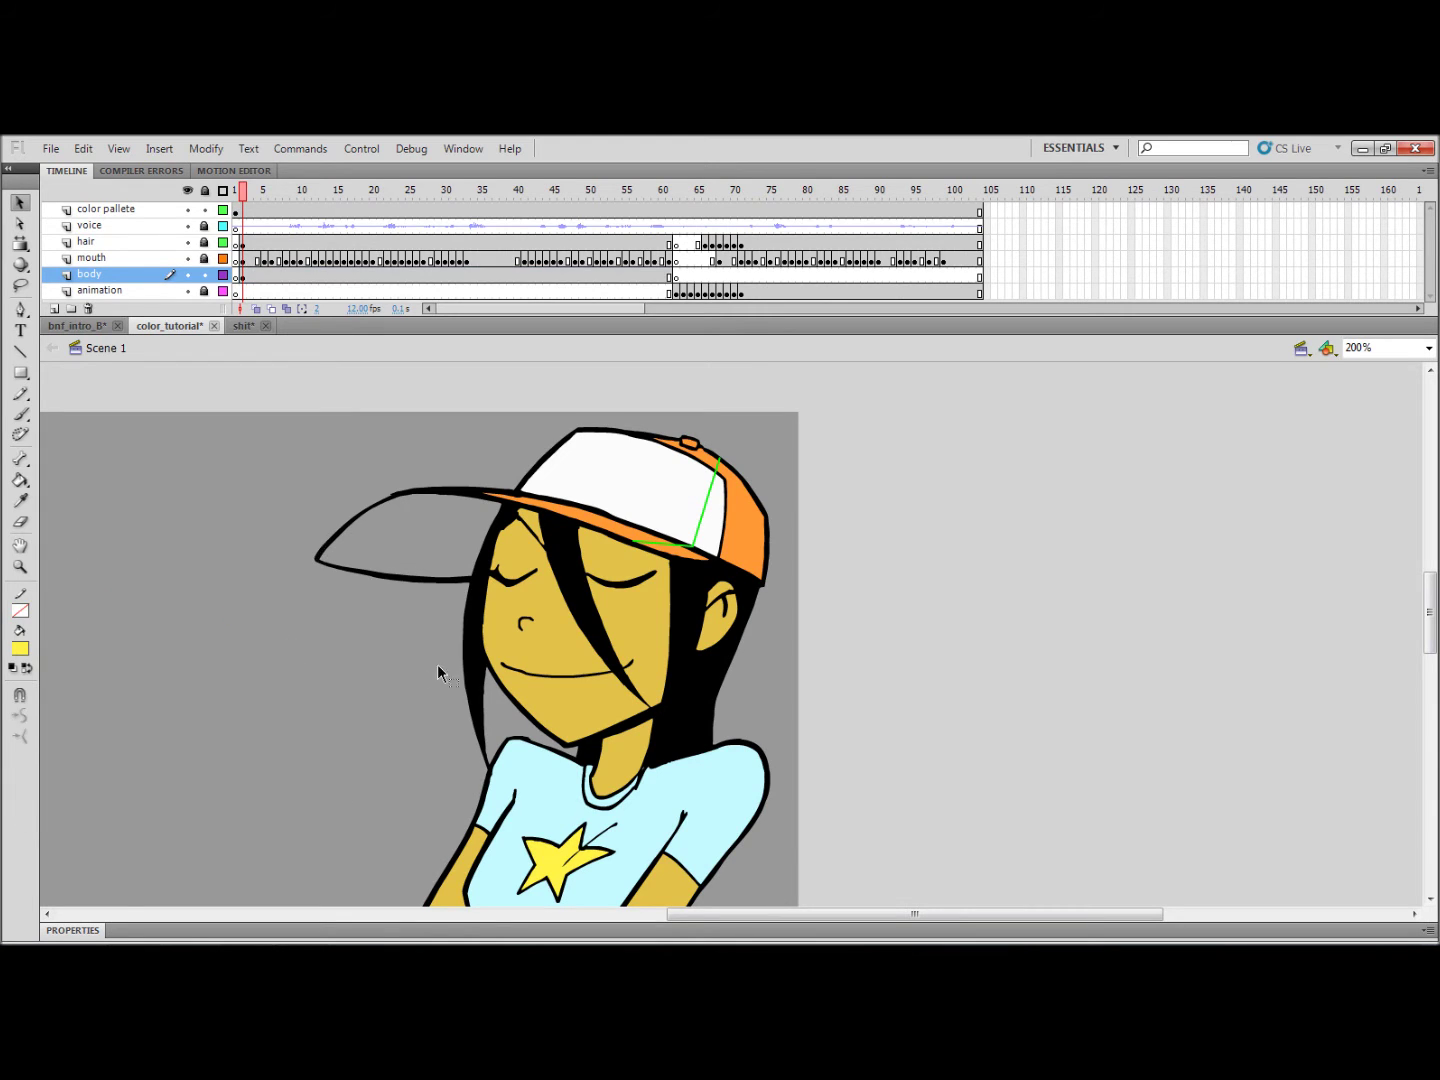